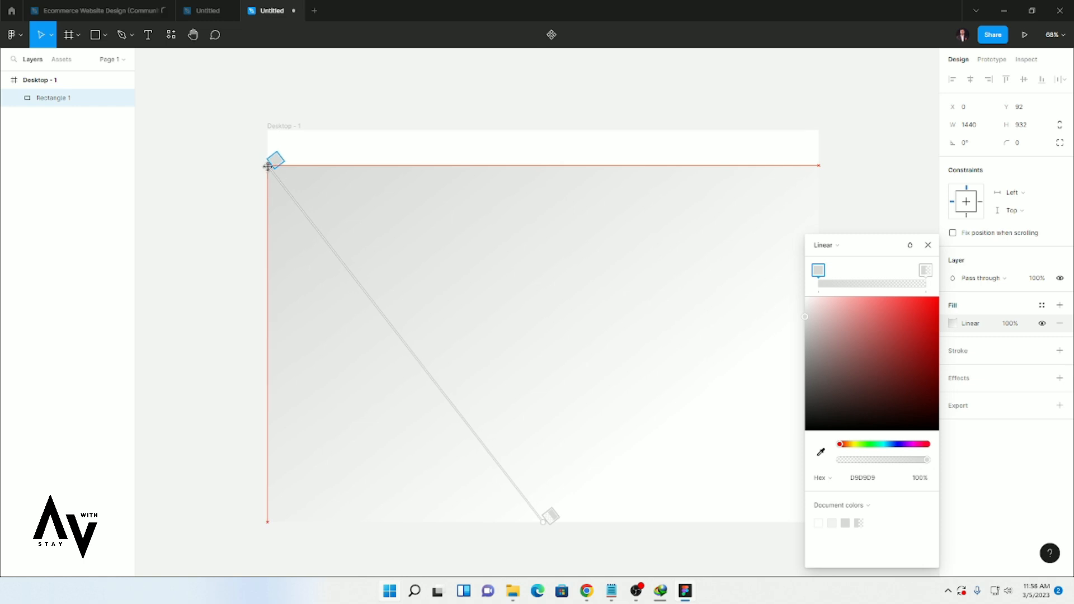
Stretch the rectangle's linear gradient diagonally from its upper-left corner to its lower-right corner.
drag(543, 522, 675, 506)
click(929, 245)
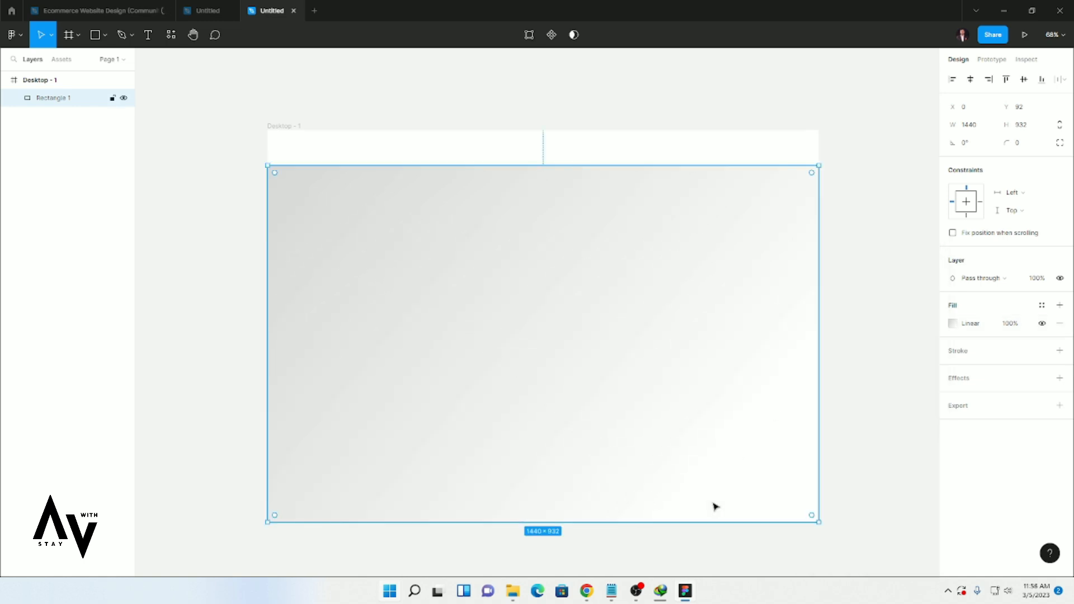
click(957, 327)
scroll(621, 448, down, 3)
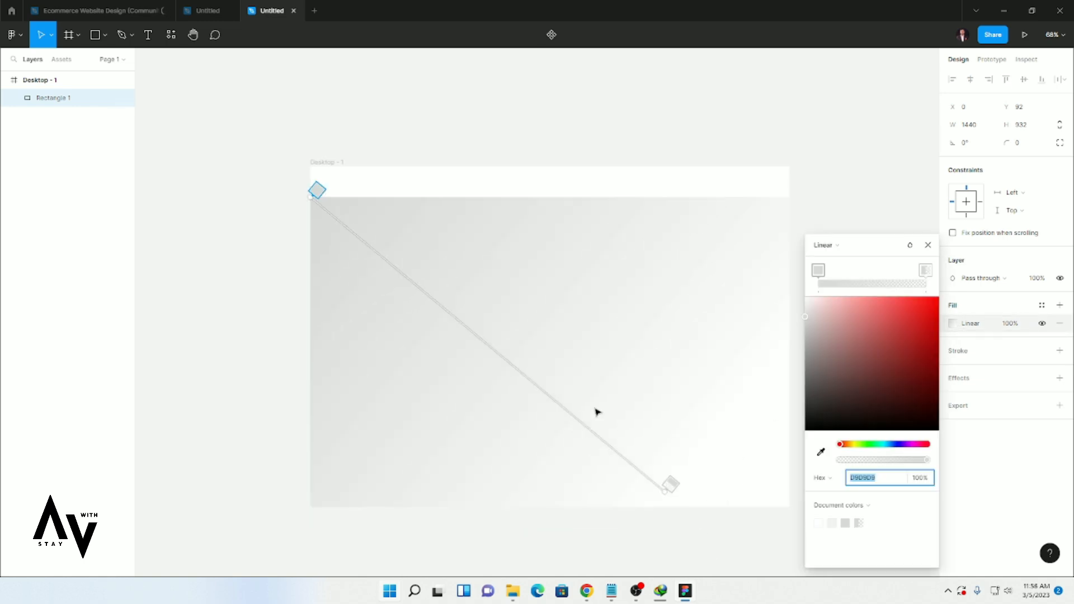
drag(656, 484, 746, 496)
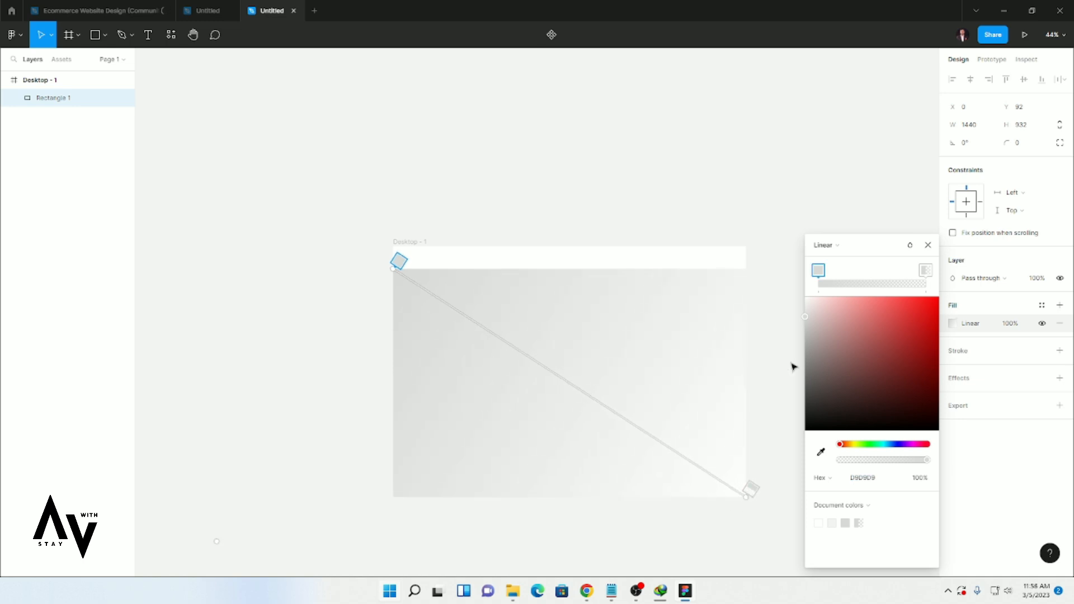
Color the gradient from dark red at the start to light pink FCB6B6 at the end, with slightly reduced opacity on the red stop.
click(907, 324)
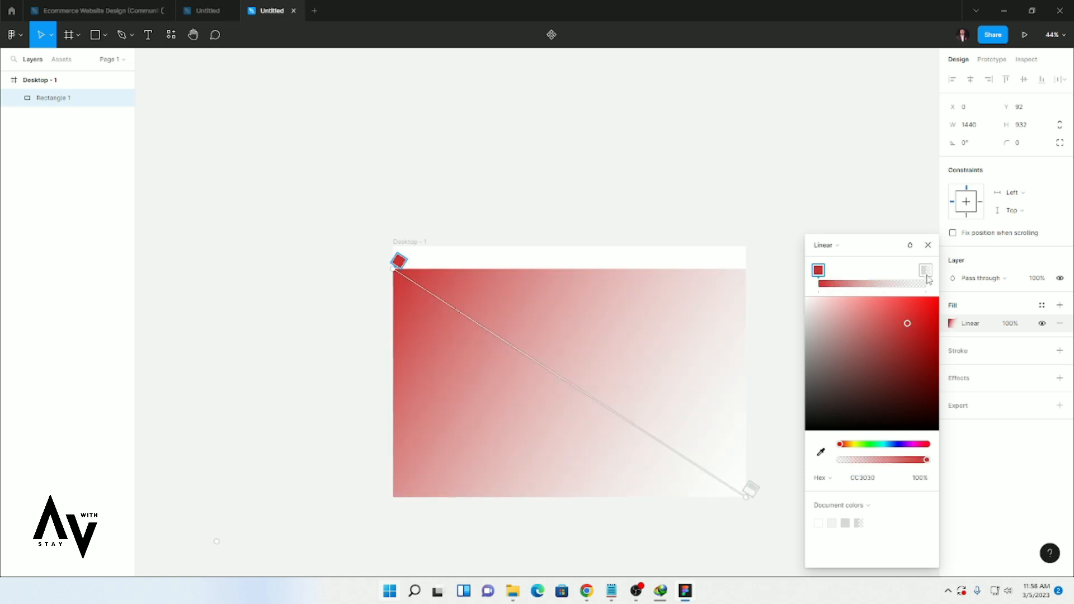
click(883, 444)
click(917, 358)
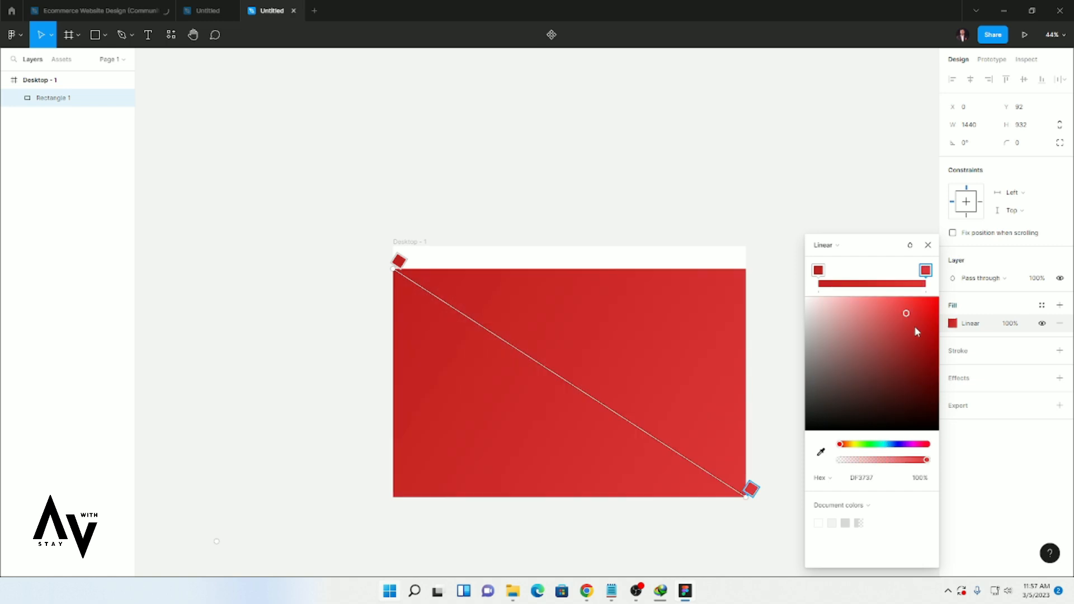
drag(915, 327, 837, 299)
click(818, 270)
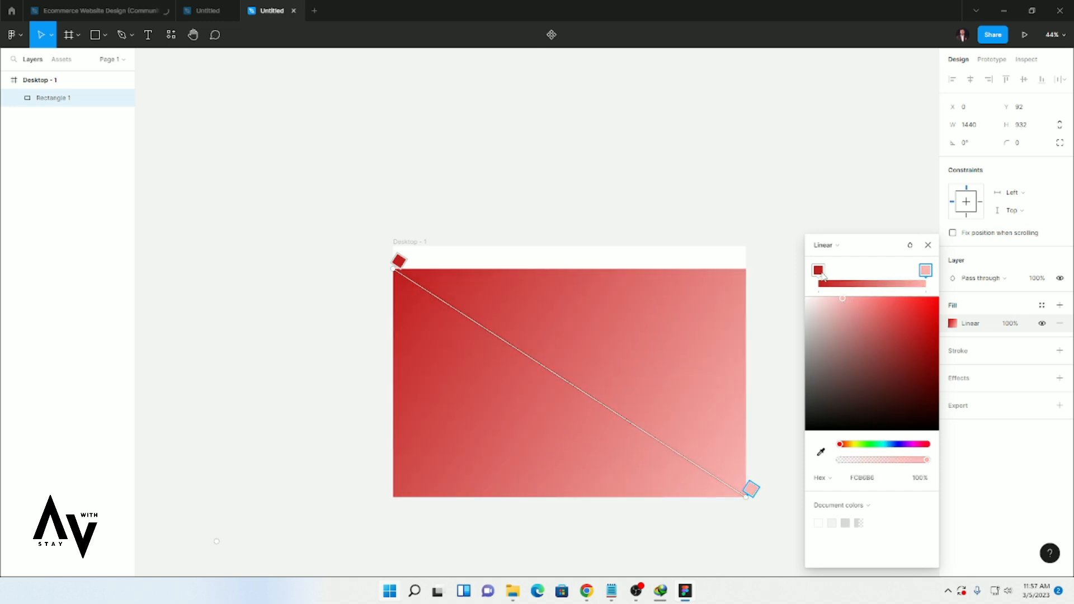
drag(924, 462, 917, 462)
click(928, 245)
click(846, 254)
Add the text HOME on the upper part of the red rectangle.
scroll(549, 412, up, 2)
scroll(566, 457, up, 2)
scroll(565, 392, down, 3)
scroll(567, 378, up, 4)
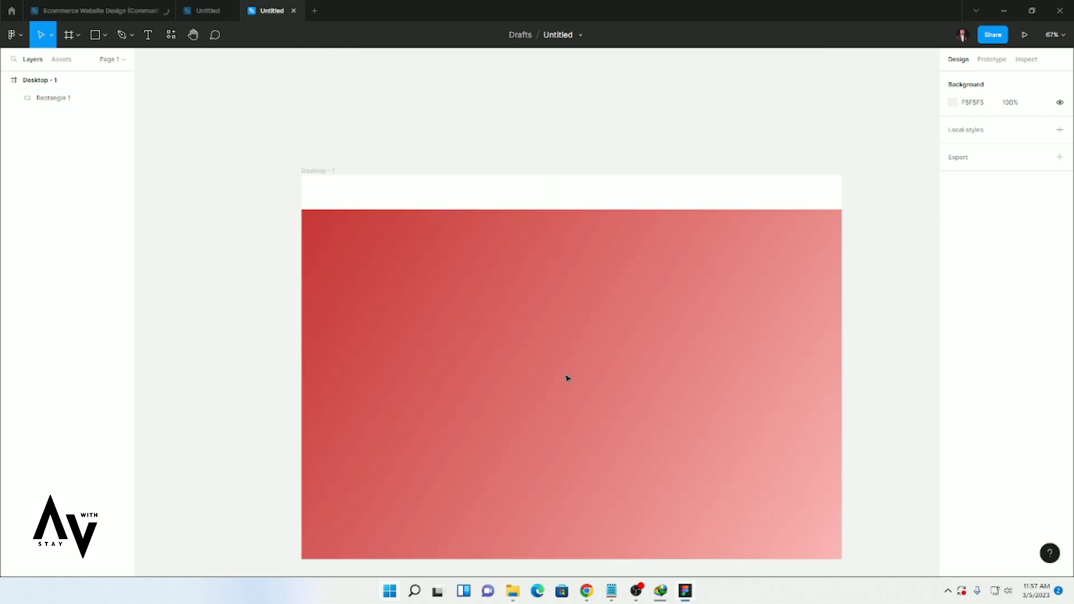
click(149, 35)
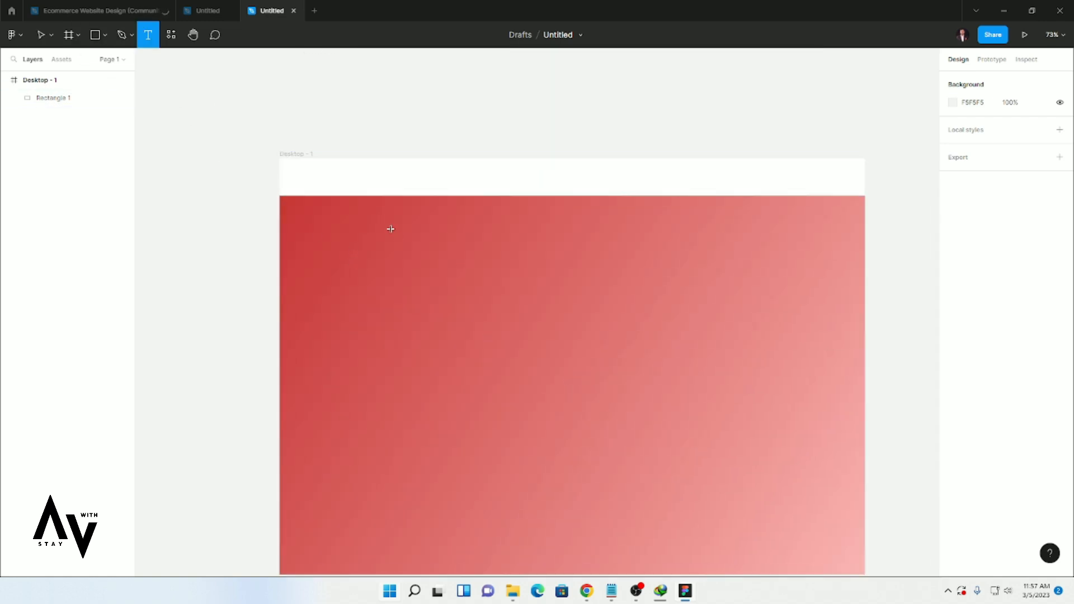
click(444, 288)
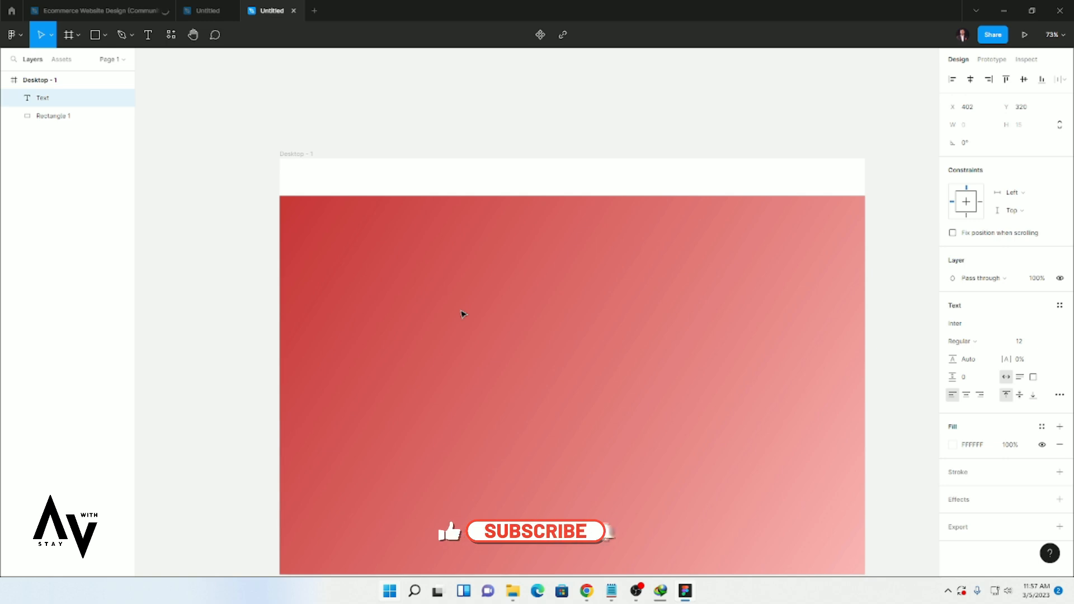
text(HOME)
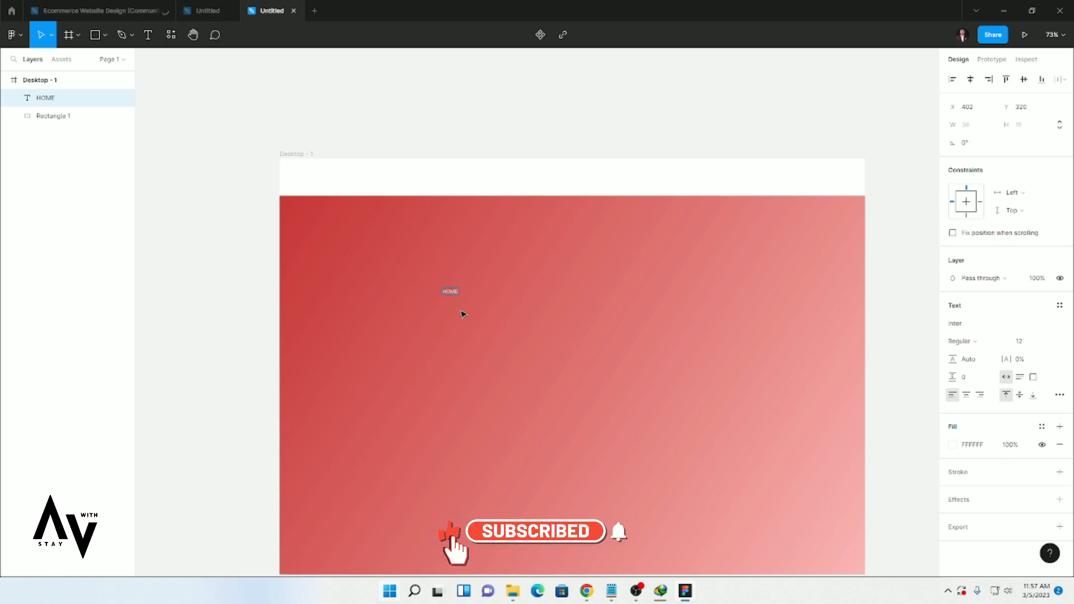
Format the HOME text in Poppins Medium at size 20 and move it into the white header strip.
click(1051, 347)
click(1041, 415)
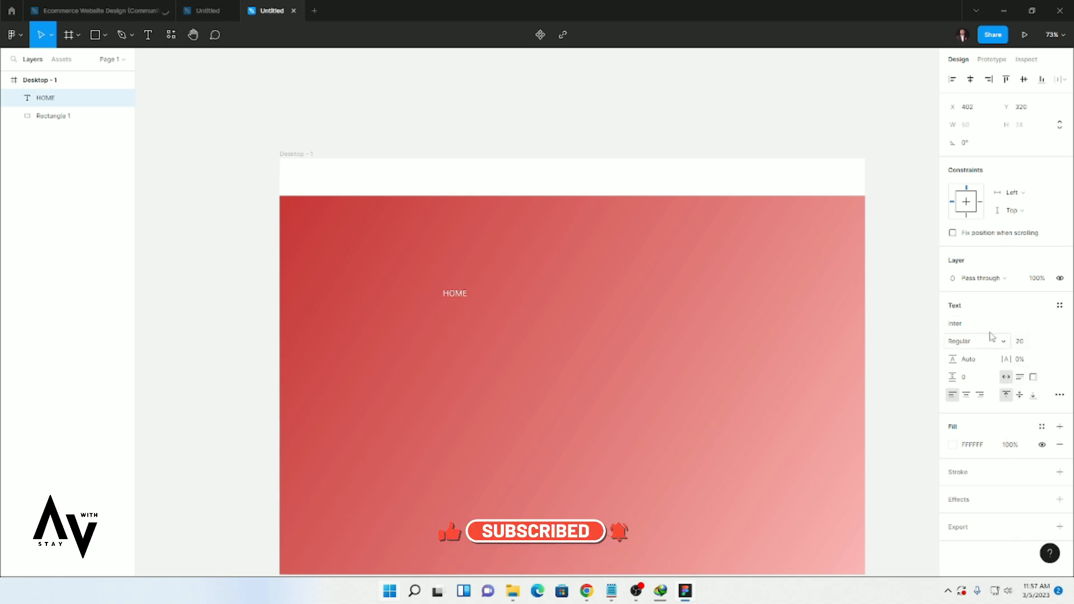
click(971, 342)
click(978, 354)
key(Escape)
Set the fill of the HOME text to black 000000.
double_click(595, 184)
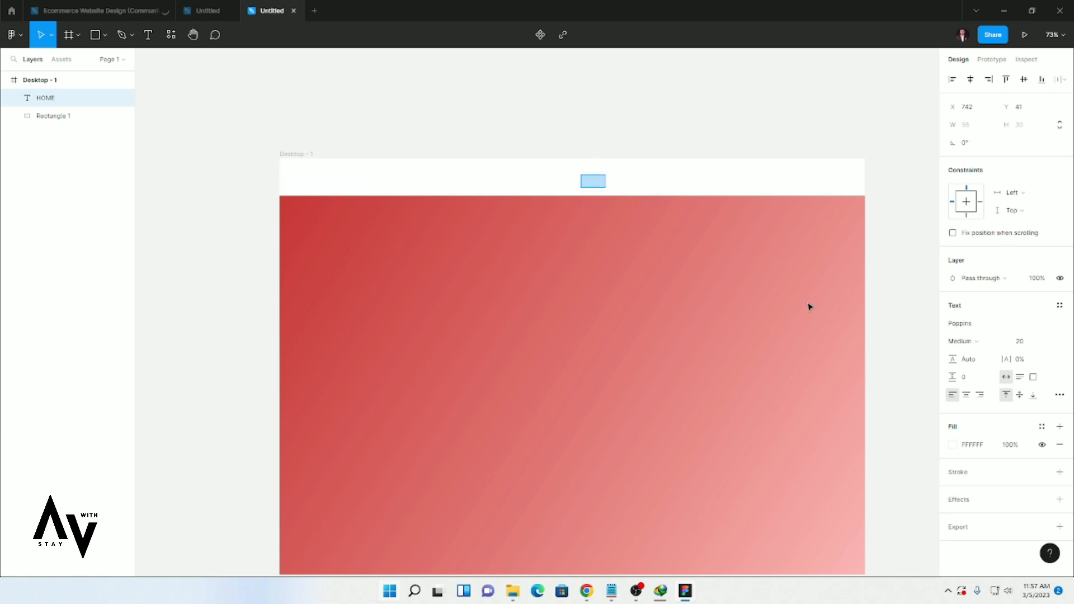
click(953, 446)
drag(834, 417, 794, 445)
key(Escape)
Duplicate HOME three times along the header and change the copies to ABOUT US, SHOP and CONTACT.
alt+drag(601, 182, 750, 184)
click(645, 181)
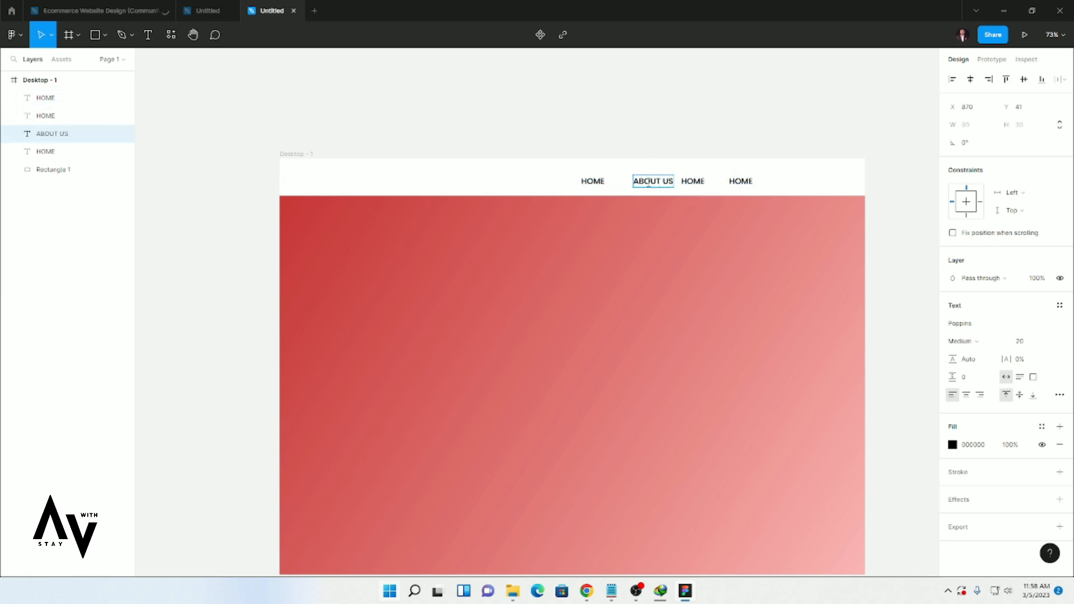
click(706, 185)
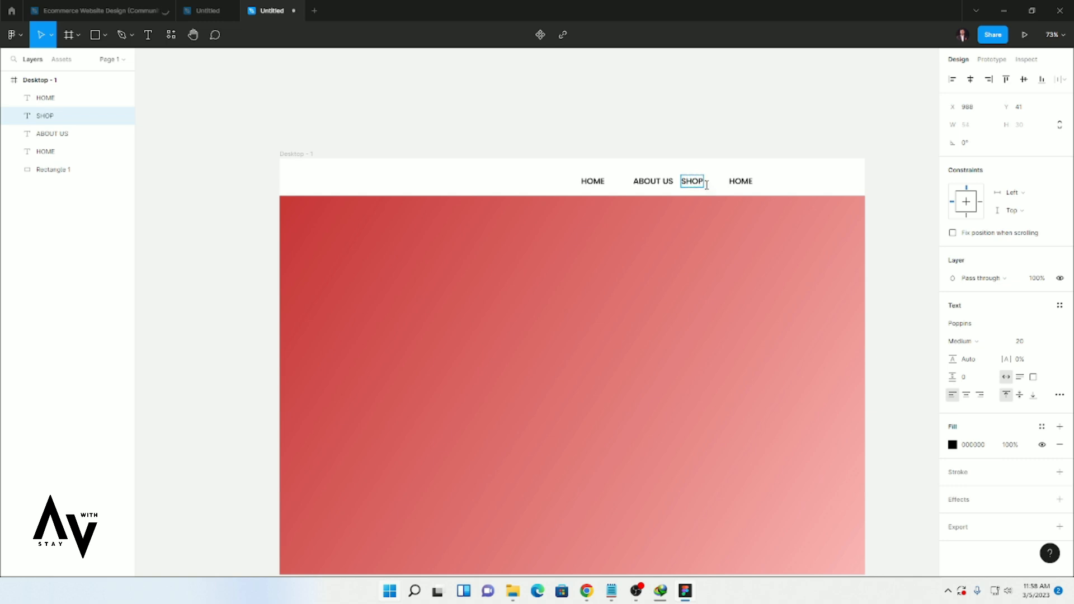
click(739, 179)
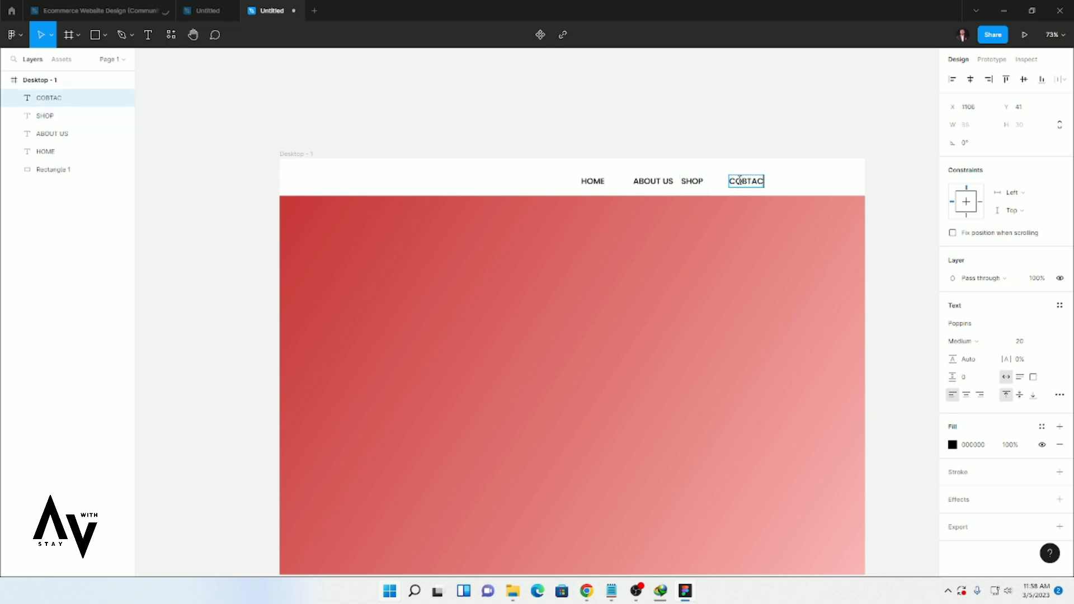
text(N)
key(Escape)
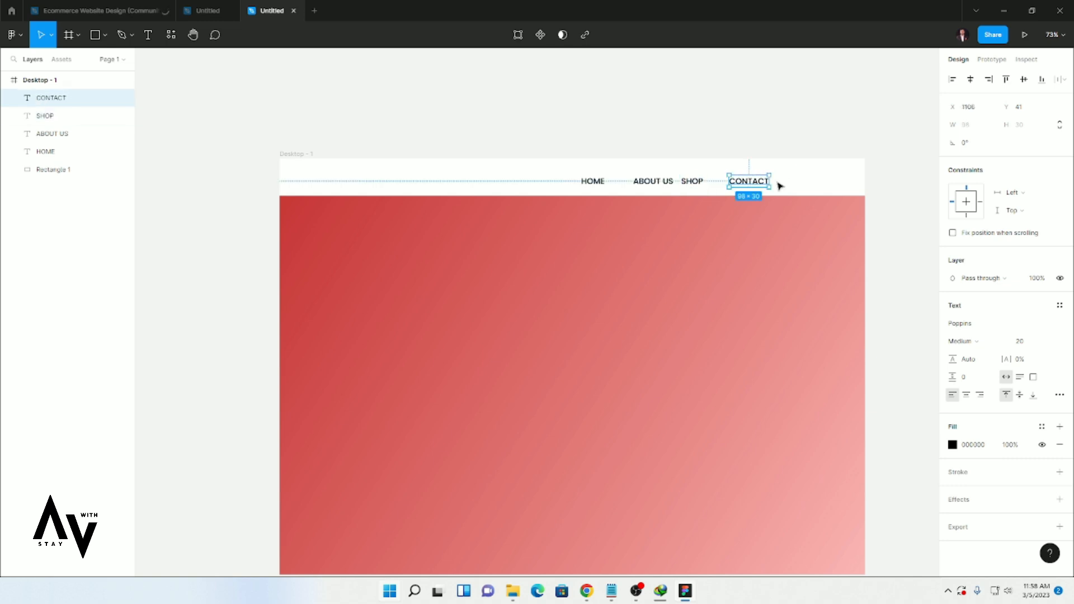
Distribute the four menu texts HOME, ABOUT US, SHOP and CONTACT with equal horizontal spacing.
shift+click(692, 182)
shift+click(654, 181)
shift+click(594, 182)
click(1064, 79)
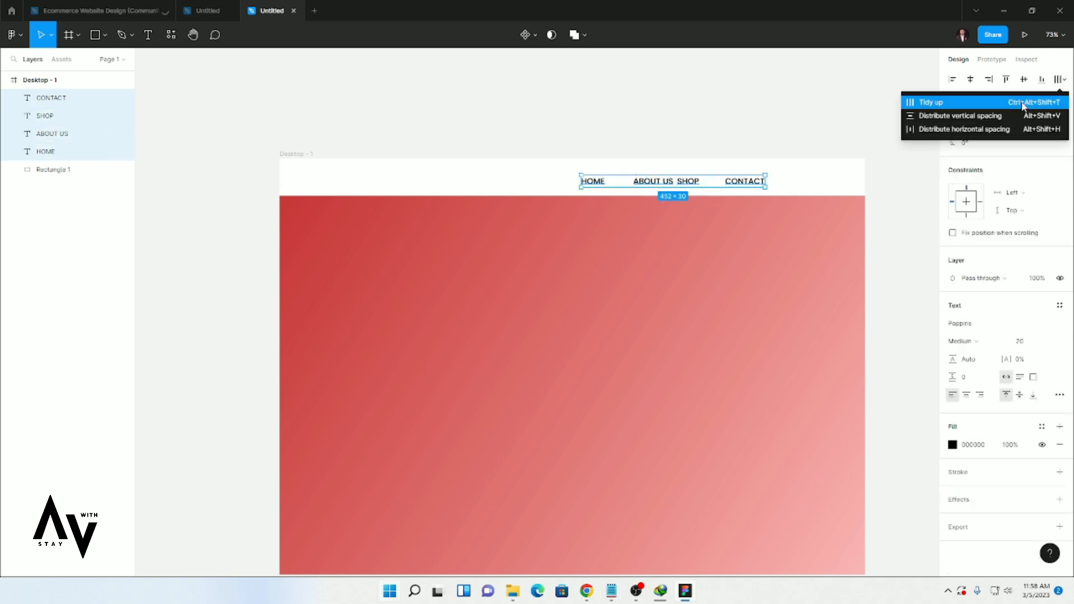
click(951, 130)
Group the four menu texts and position the group in the header at about X 702, Y 34.
right_click(594, 181)
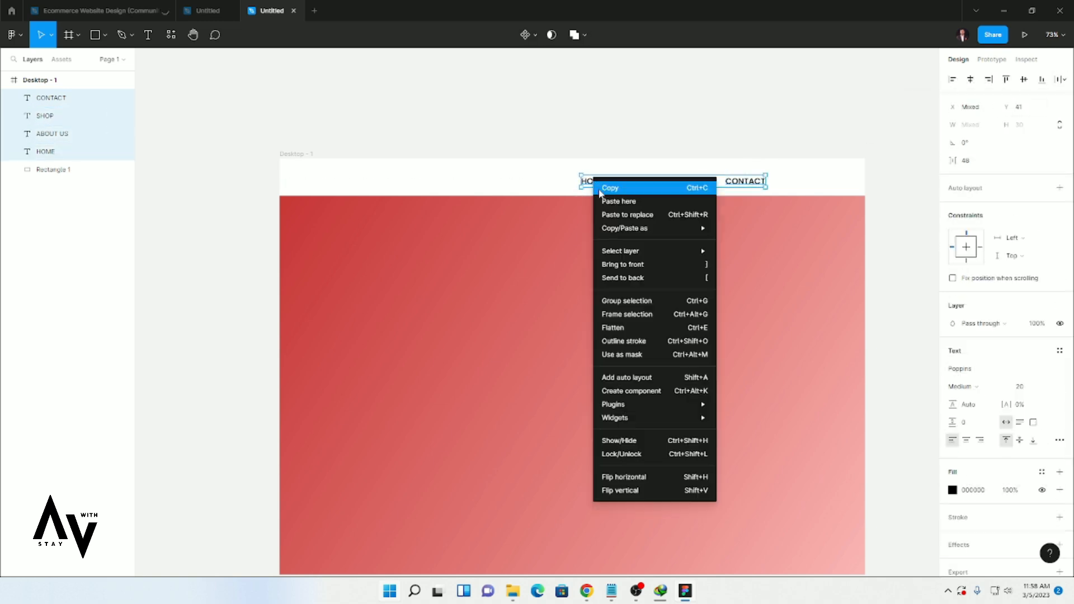
click(697, 305)
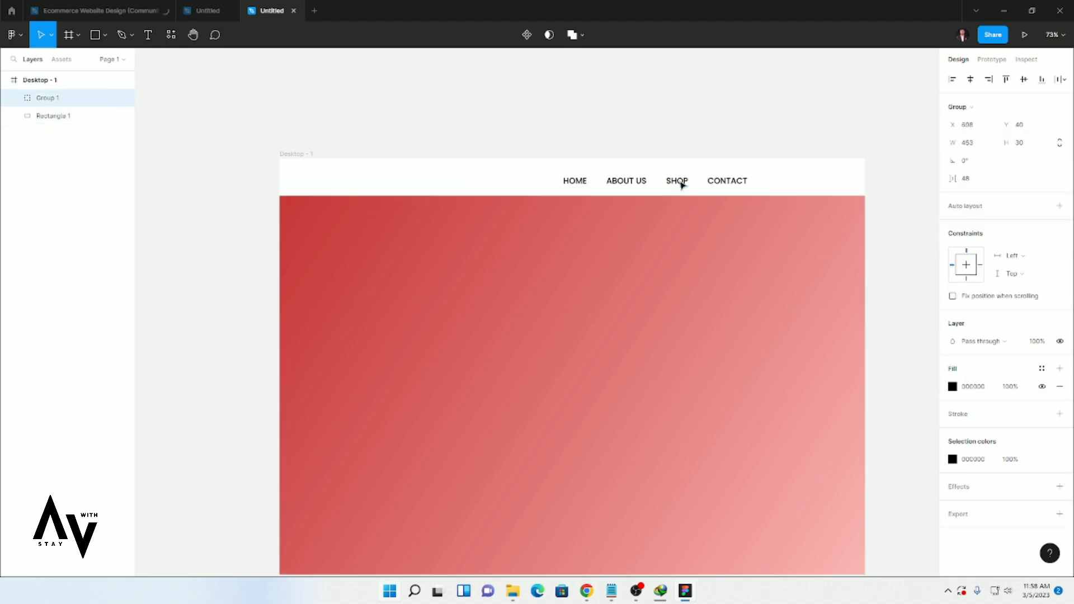
click(903, 321)
double_click(733, 185)
key(Escape)
key(Escape)
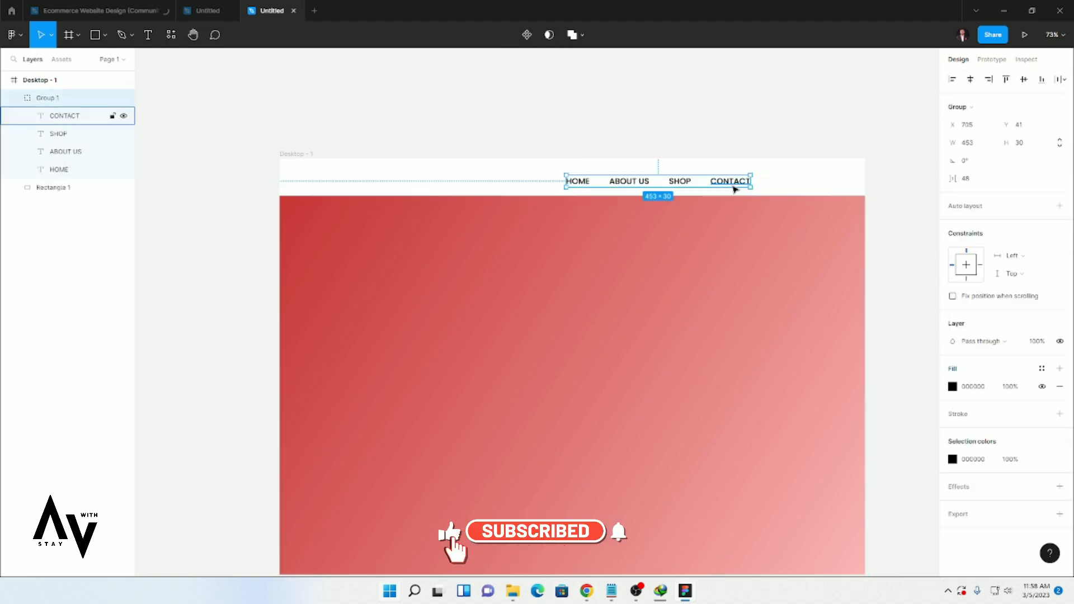
click(728, 180)
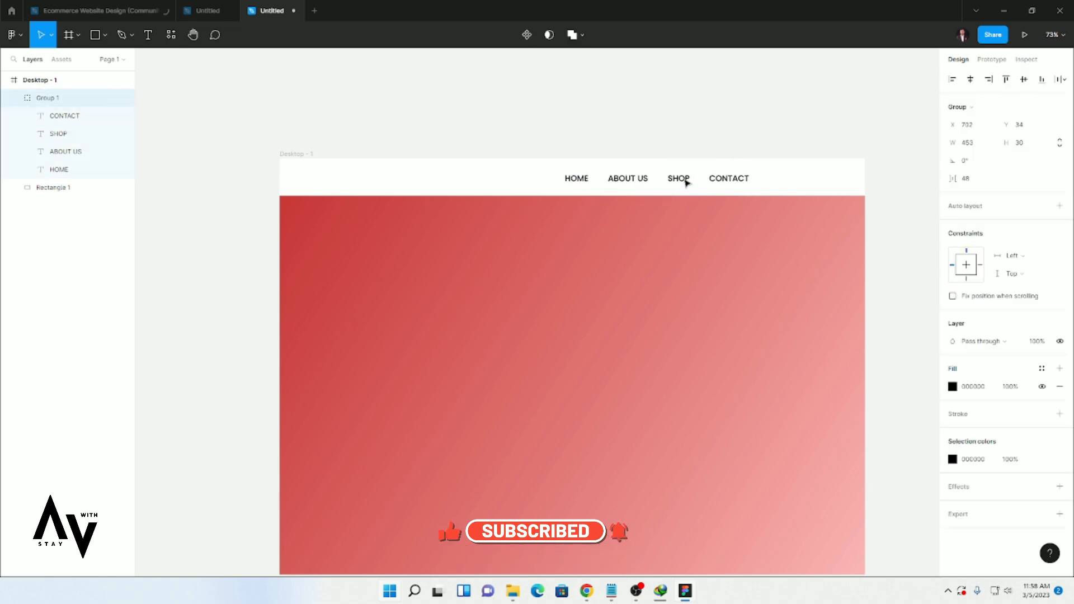
click(697, 148)
Run the Iconsax 6000+ icons plugin and search its icons for "cart".
click(169, 35)
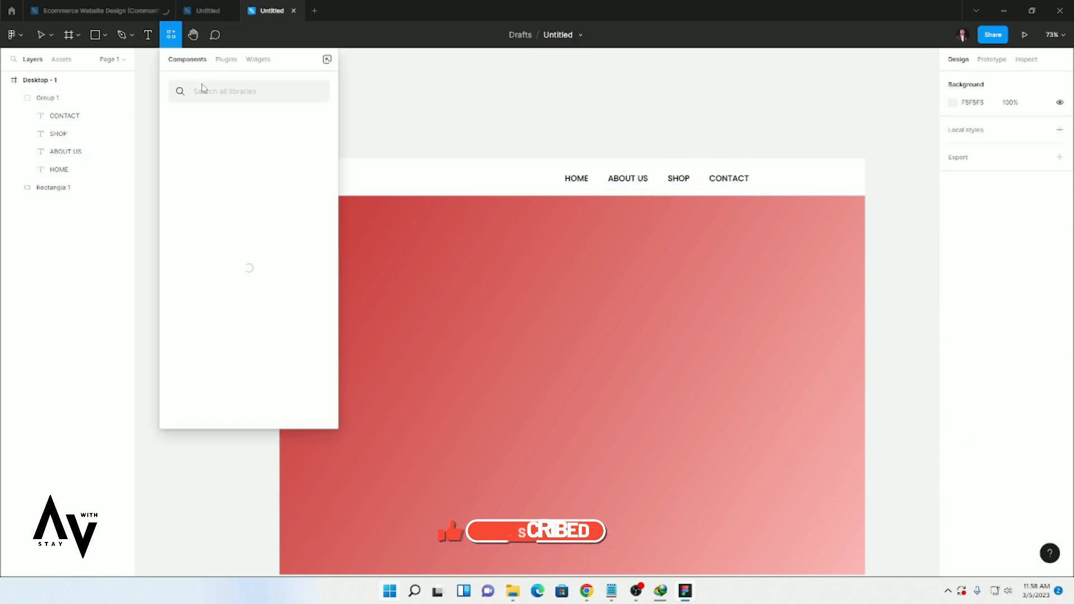
click(215, 65)
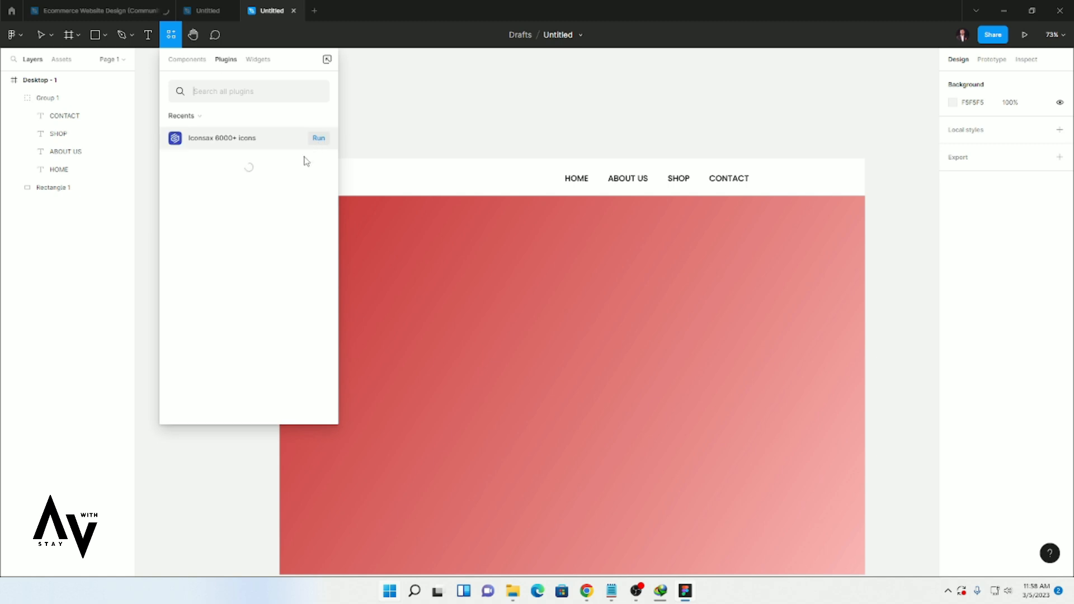
click(318, 138)
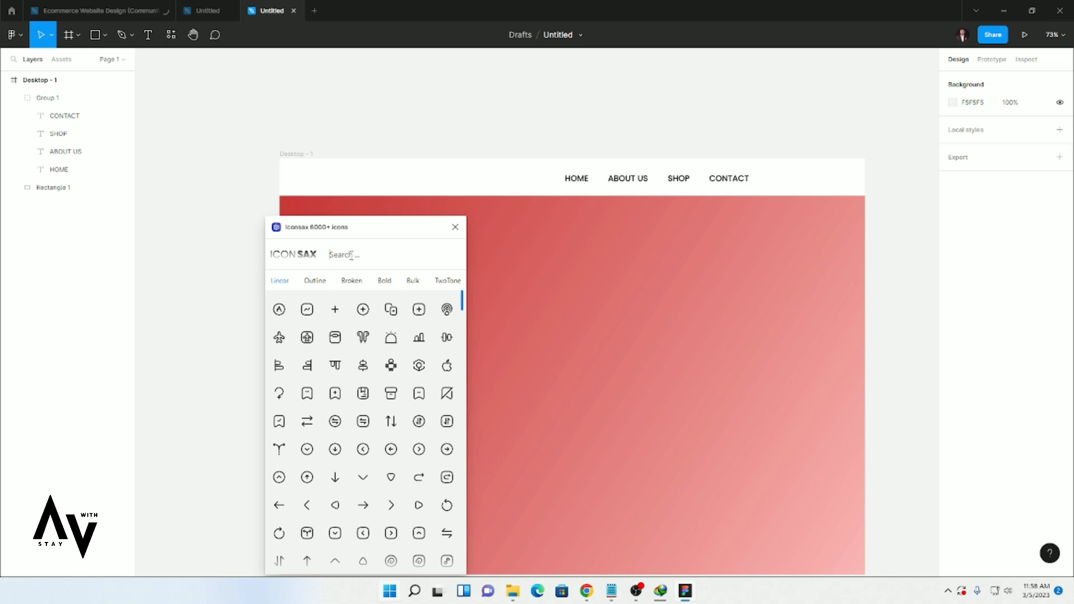
text(CA)
key(BackSpace)
text(cart)
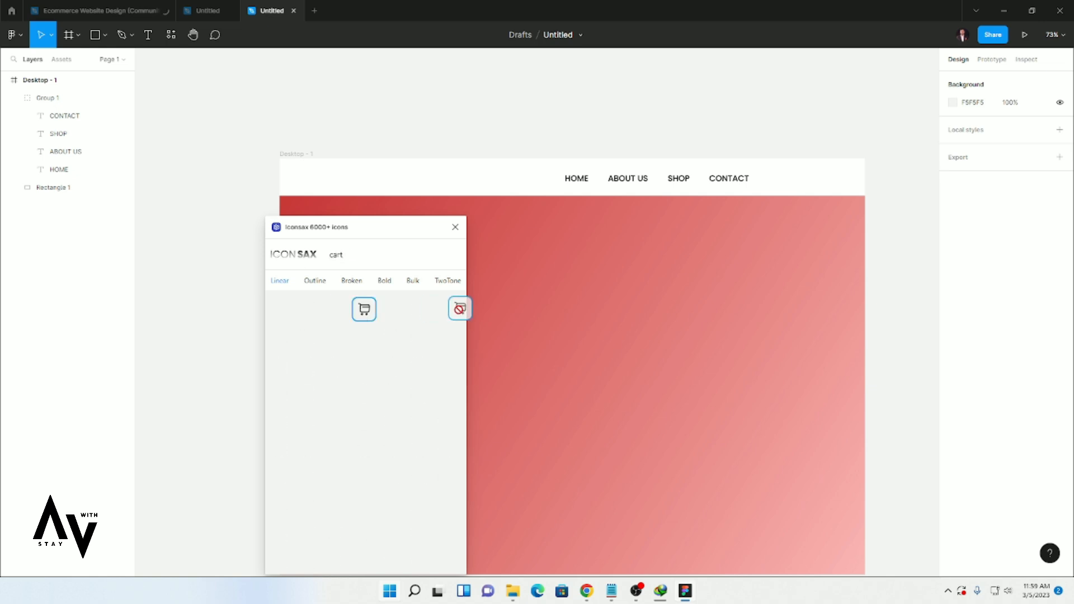
Place the linear and bold shopping cart icons on the red rectangle, keeping only the bold one.
drag(460, 308, 515, 308)
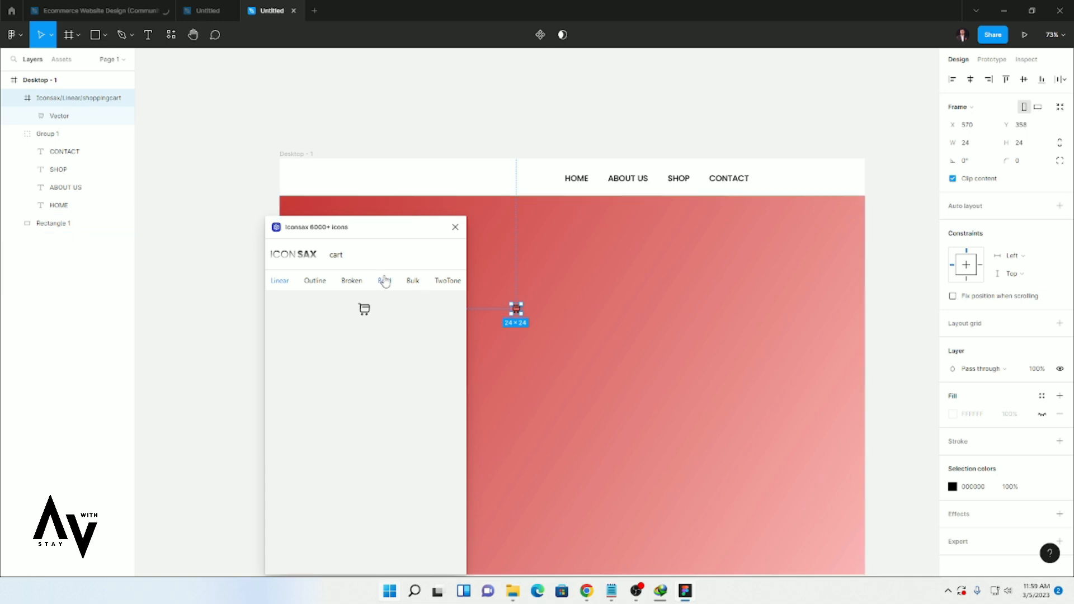
drag(520, 362, 527, 364)
click(455, 228)
click(516, 310)
key(Delete)
Enlarge the cart icon to about 45 × 45 and place it in the header beyond CONTACT, aligned with the menu.
click(529, 365)
click(534, 371)
click(531, 369)
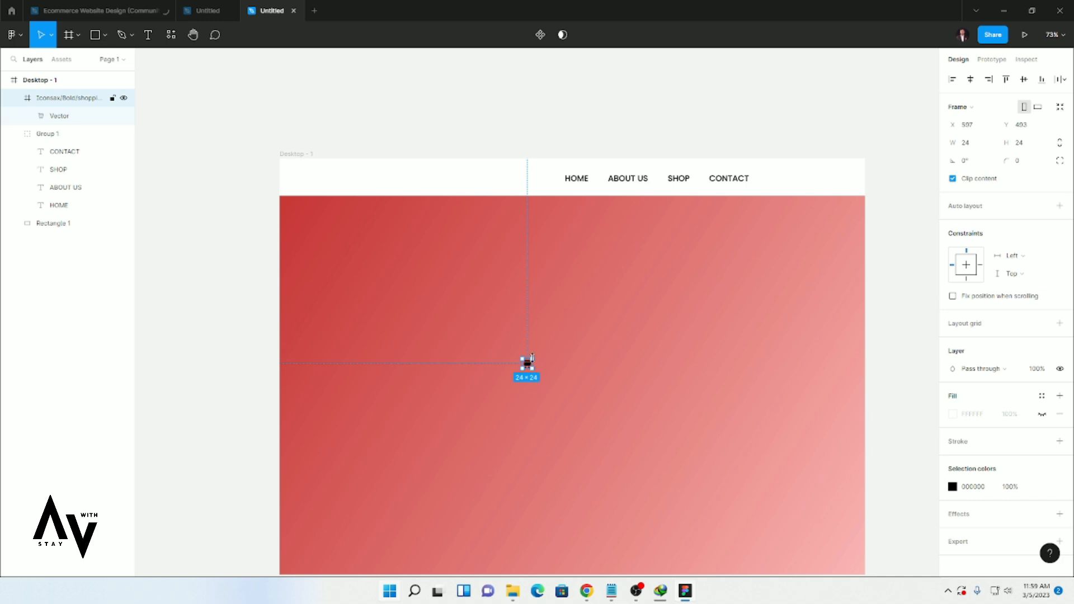
drag(710, 286, 800, 182)
key(ctrl+z)
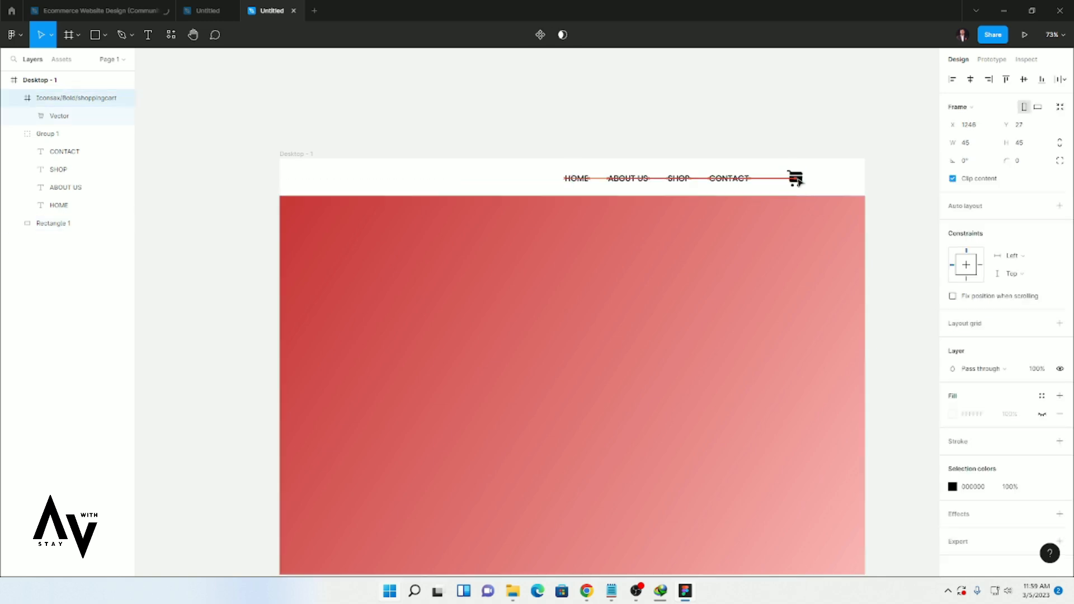
click(660, 189)
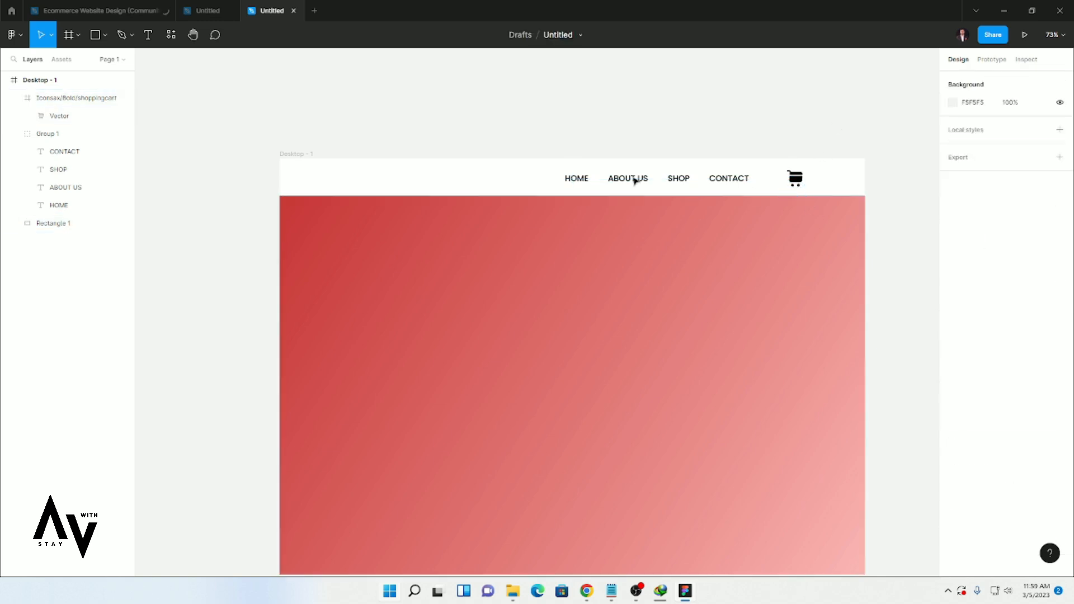
Add the text Logo on the upper-left area of the red rectangle.
click(150, 40)
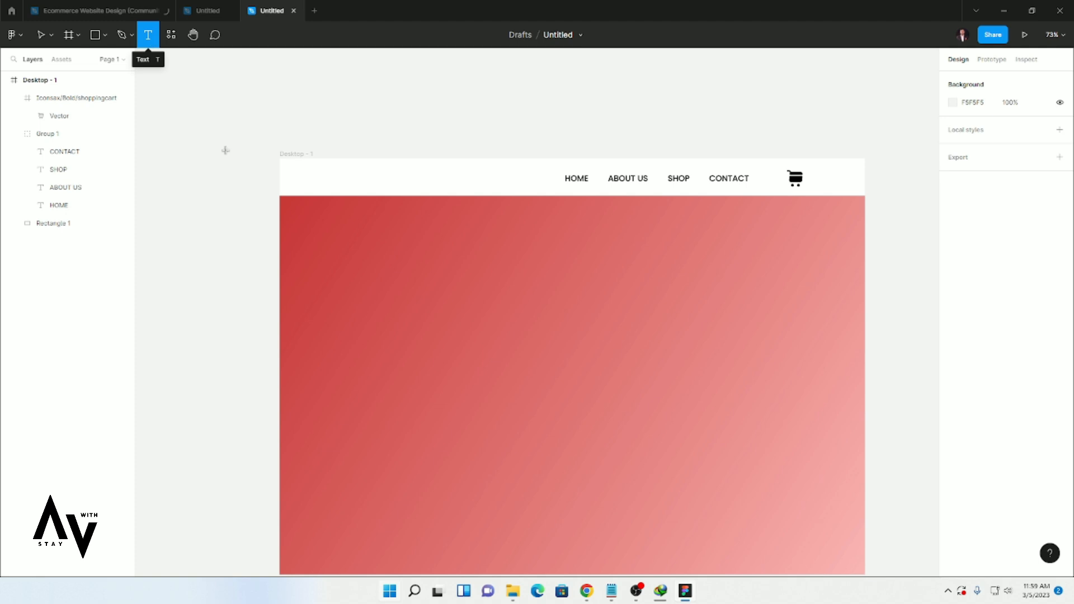
click(351, 271)
text(Logo)
key(Escape)
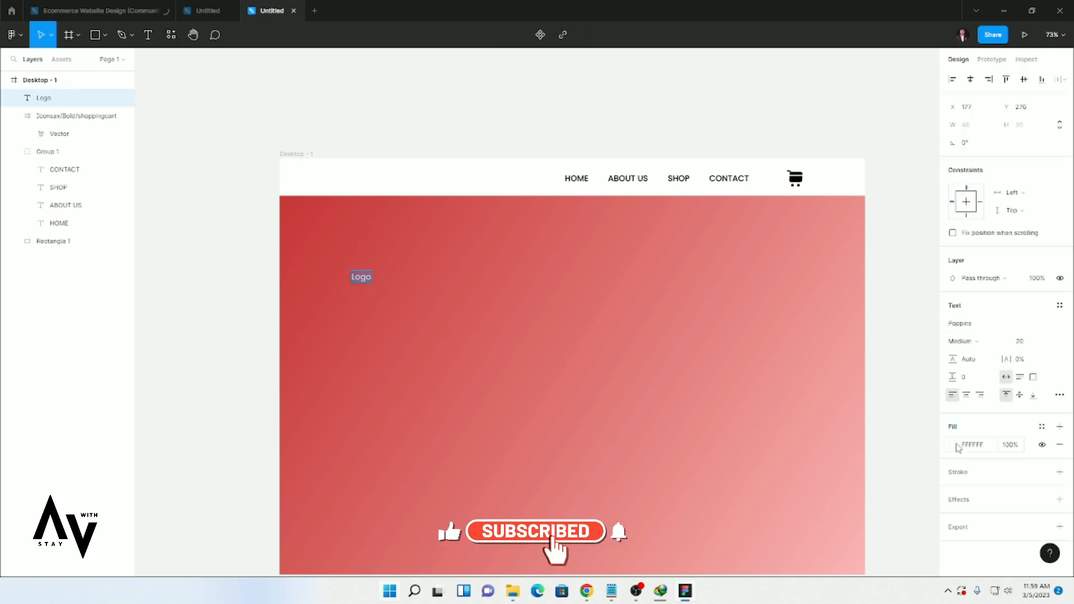
Set the Logo text's fill to black 000000 and its font weight to Bold.
click(954, 446)
drag(836, 414, 804, 433)
click(970, 342)
click(976, 368)
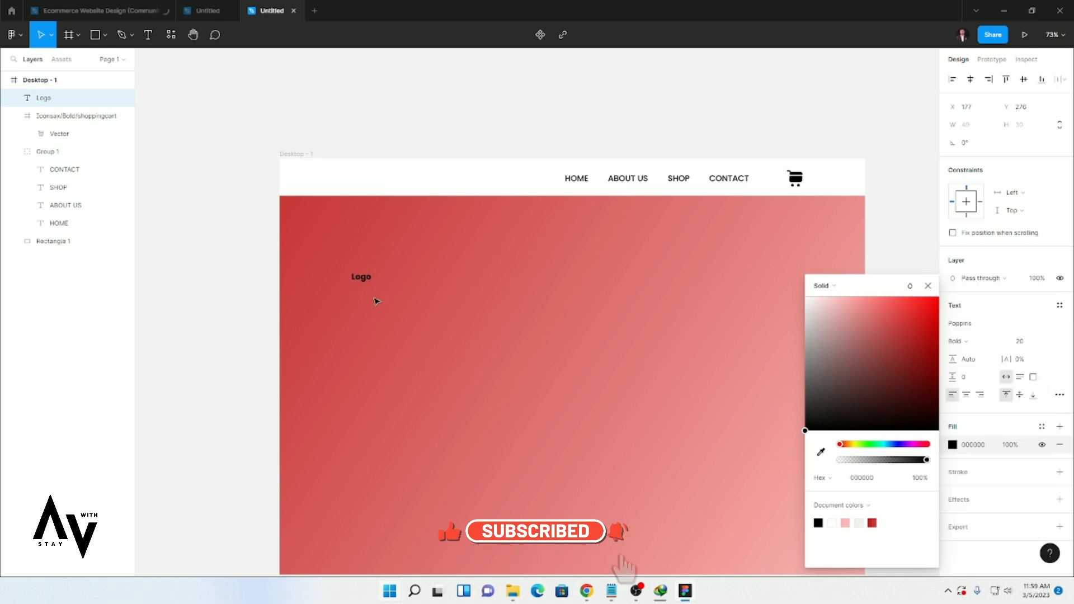
Move the Logo text into the header at about X 105, Y 34, level with the menu items.
drag(367, 285, 338, 187)
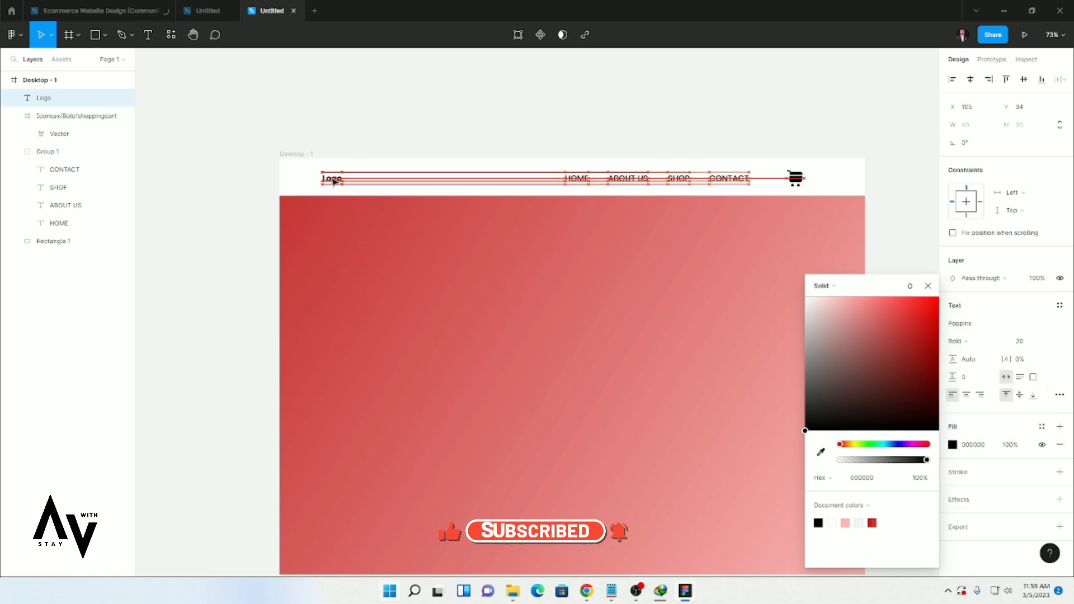
click(380, 253)
click(345, 171)
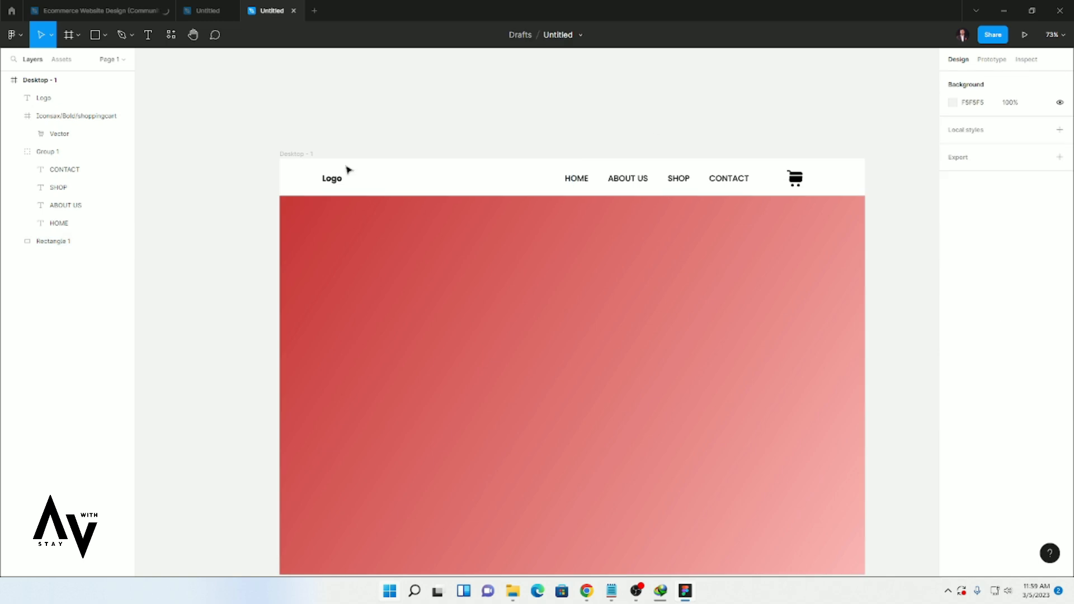
Set the Logo text's font size to 24 and nudge it back into line with the header menu.
double_click(338, 179)
click(1049, 343)
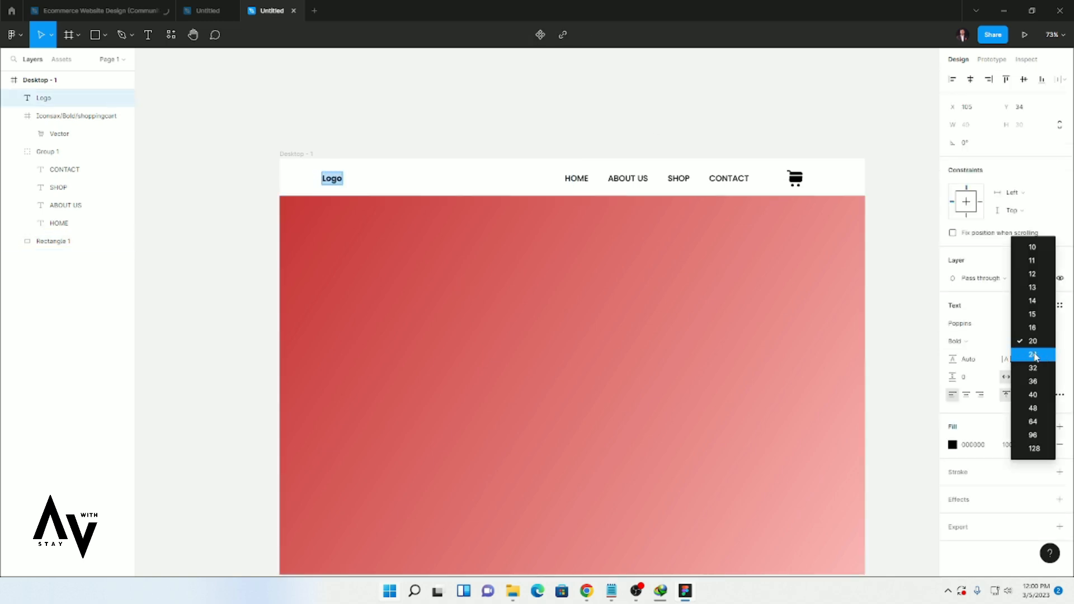
click(1033, 366)
key(Escape)
drag(336, 186, 338, 182)
click(489, 308)
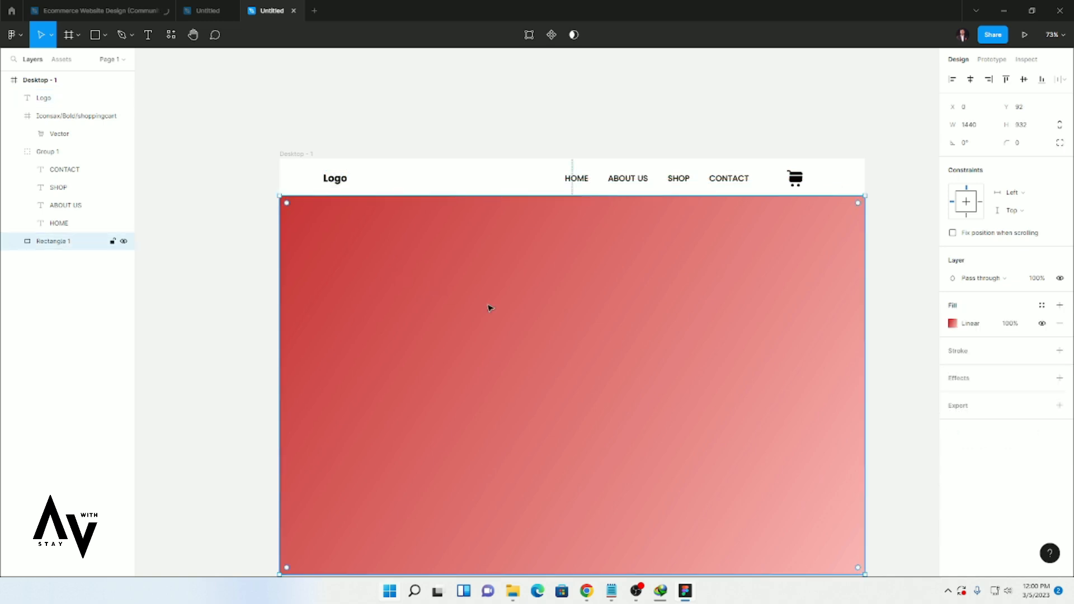
click(577, 107)
Try to place the jacket image on the empty canvas above the Desktop - 1 frame, and delete the placed copy.
scroll(622, 372, down, 1)
scroll(566, 349, up, 1)
click(105, 36)
click(62, 142)
click(54, 93)
click(248, 122)
click(442, 284)
click(412, 90)
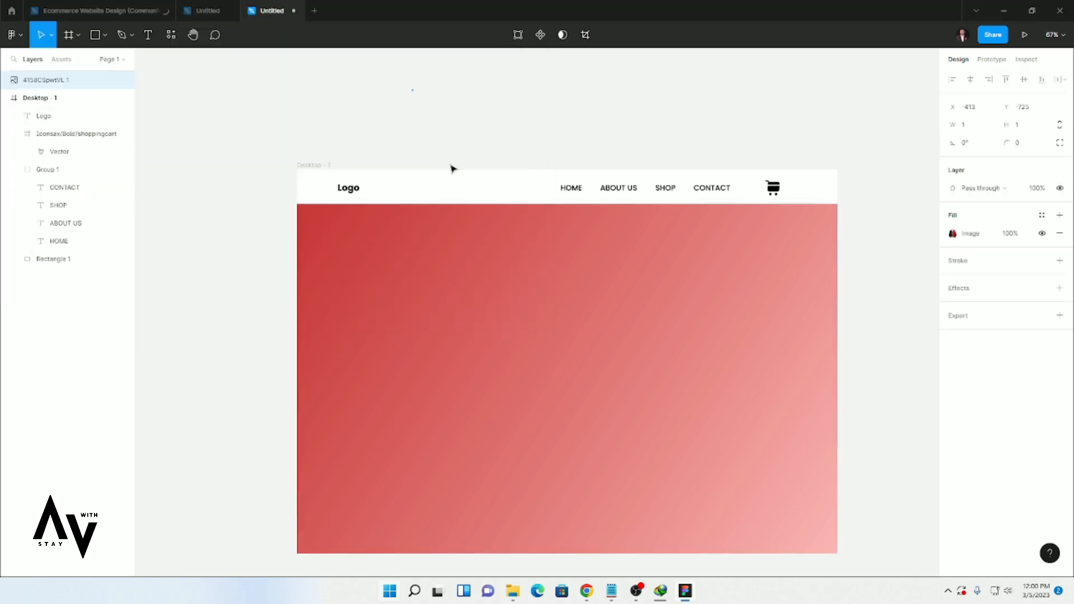
scroll(468, 256, down, 1)
scroll(469, 257, down, 3)
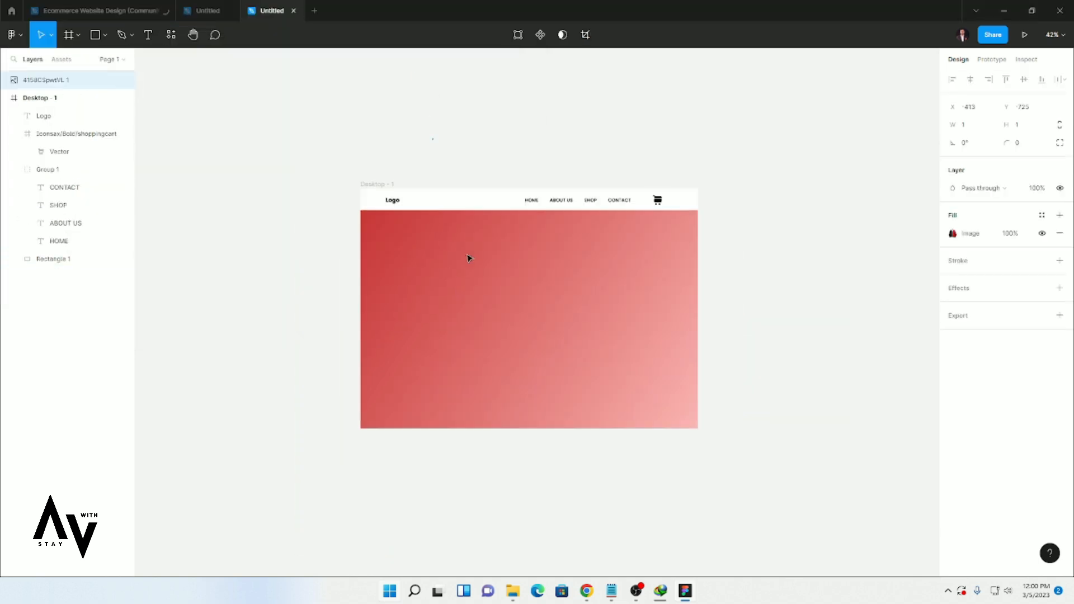
click(972, 235)
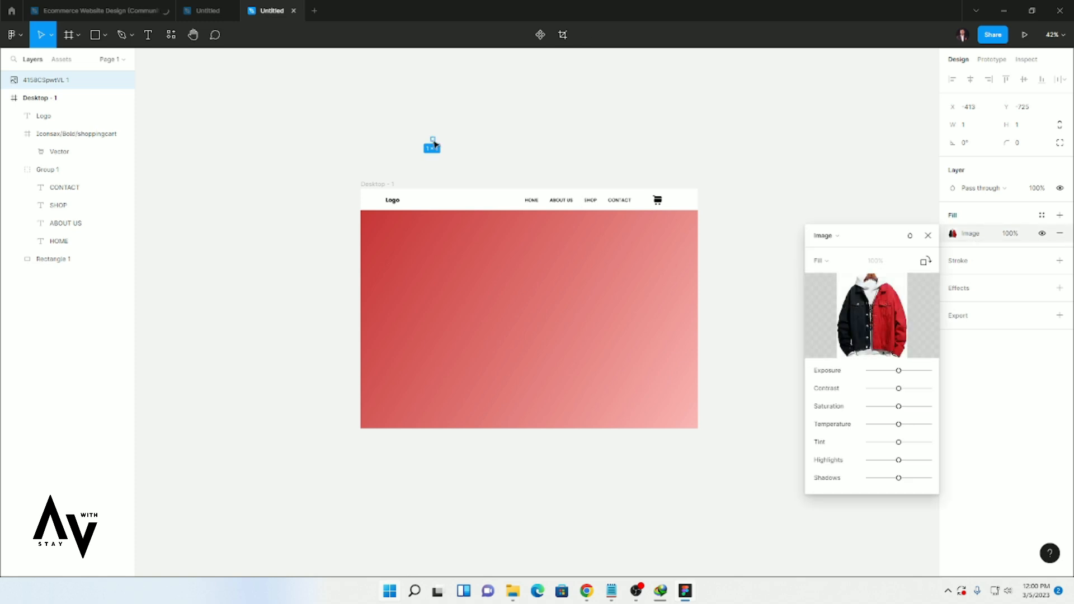
key(Delete)
Try to place the jacket image again, and undo its use as the hero rectangle's fill.
click(105, 35)
click(89, 143)
double_click(254, 128)
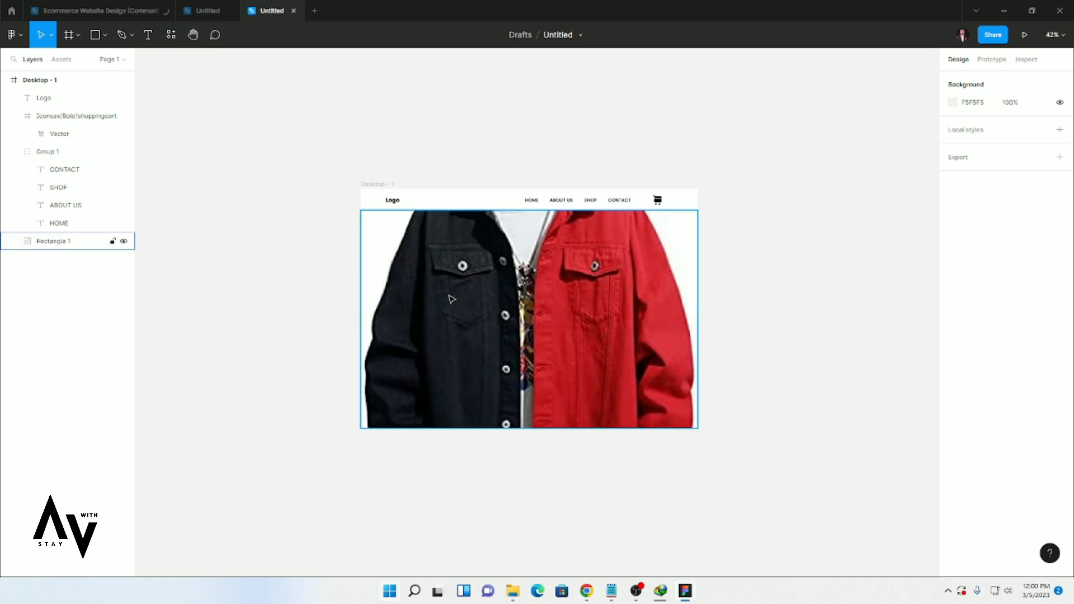
key(ctrl+z)
Place the jacket image at about 331 × 397 on the empty canvas beside the Desktop - 1 frame.
click(105, 34)
click(89, 142)
click(251, 117)
click(442, 283)
drag(171, 184, 250, 278)
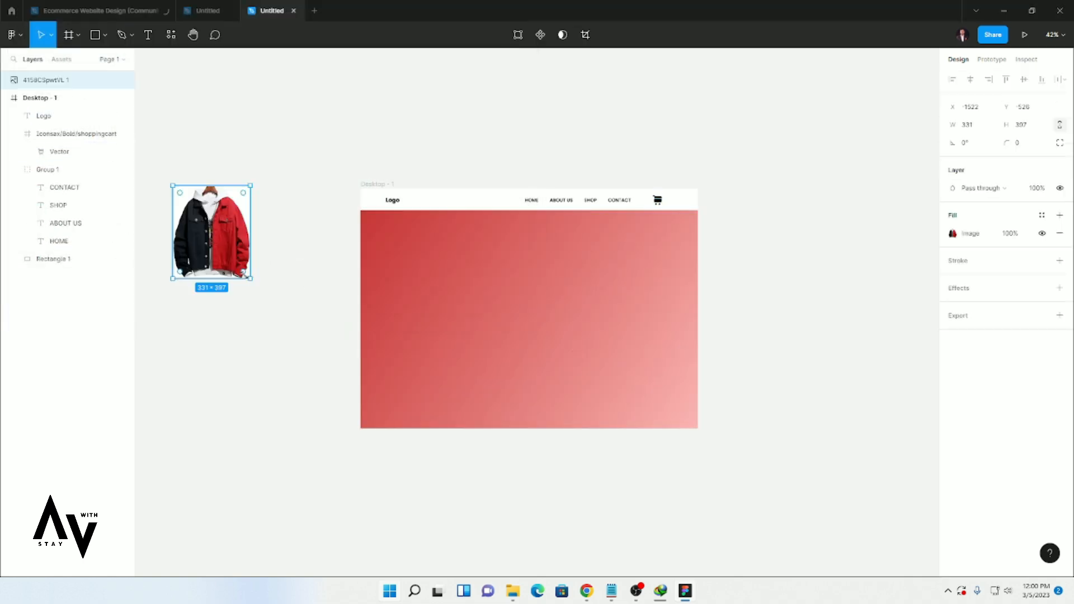
Set the start stop of the hero rectangle's linear gradient to a red sampled from the jacket's red half.
scroll(453, 283, up, 1)
click(475, 322)
click(953, 324)
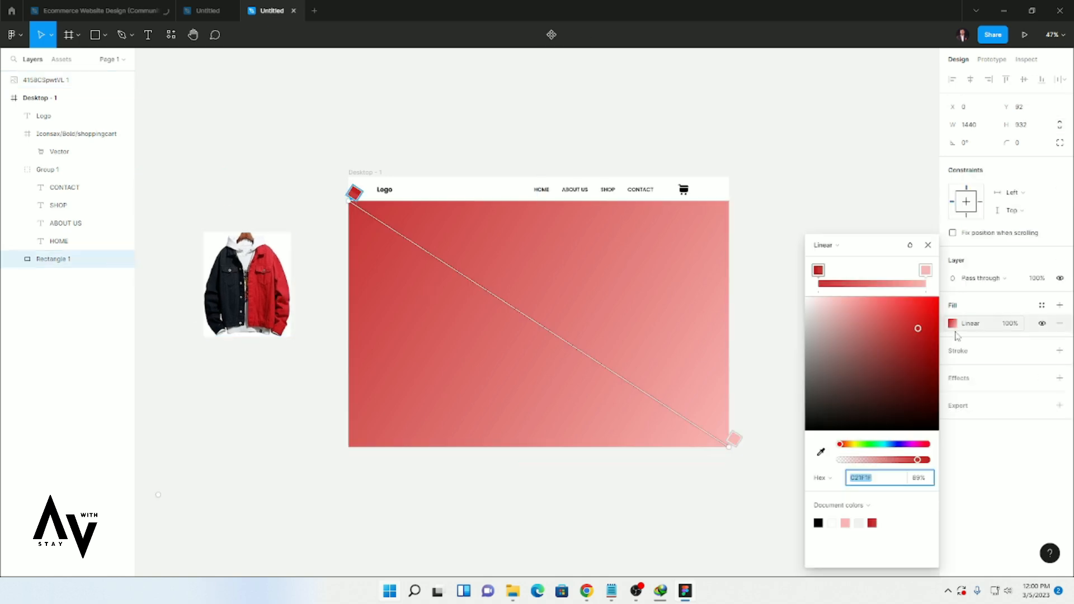
key(i)
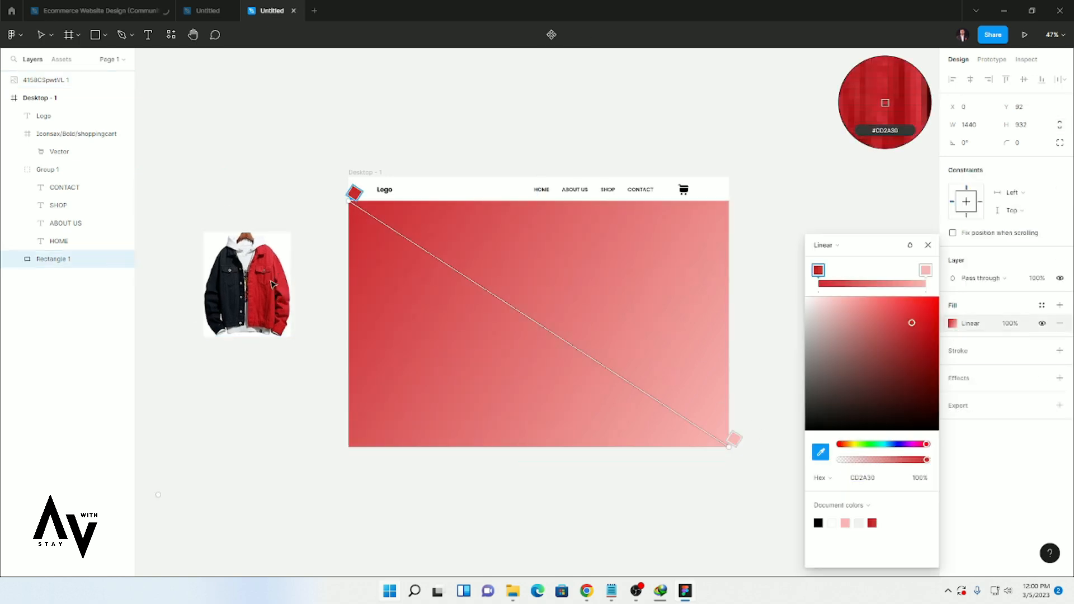
click(271, 280)
Turn the gradient's end stop grey and adjust the start stop to a slightly darker red at 93% opacity.
click(926, 271)
drag(918, 392, 923, 460)
click(818, 270)
mouse_move(912, 323)
mouse_down()
mouse_move(837, 360)
mouse_move(918, 328)
mouse_up()
click(926, 271)
drag(811, 350, 791, 342)
key(Escape)
click(853, 266)
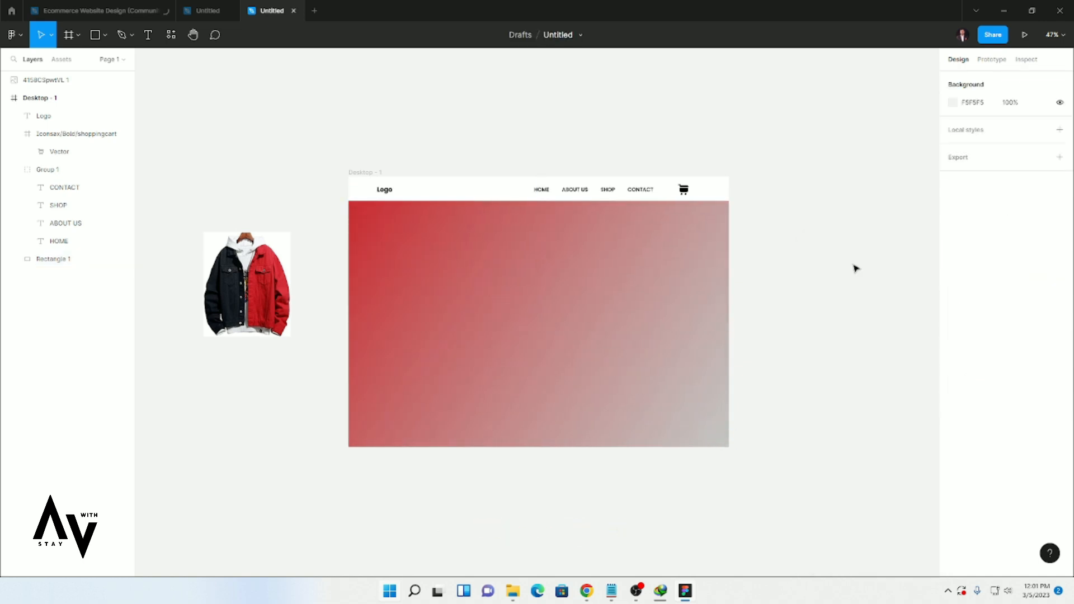
Search the plugins for remove and run a background remover on the jacket image.
click(266, 299)
click(172, 35)
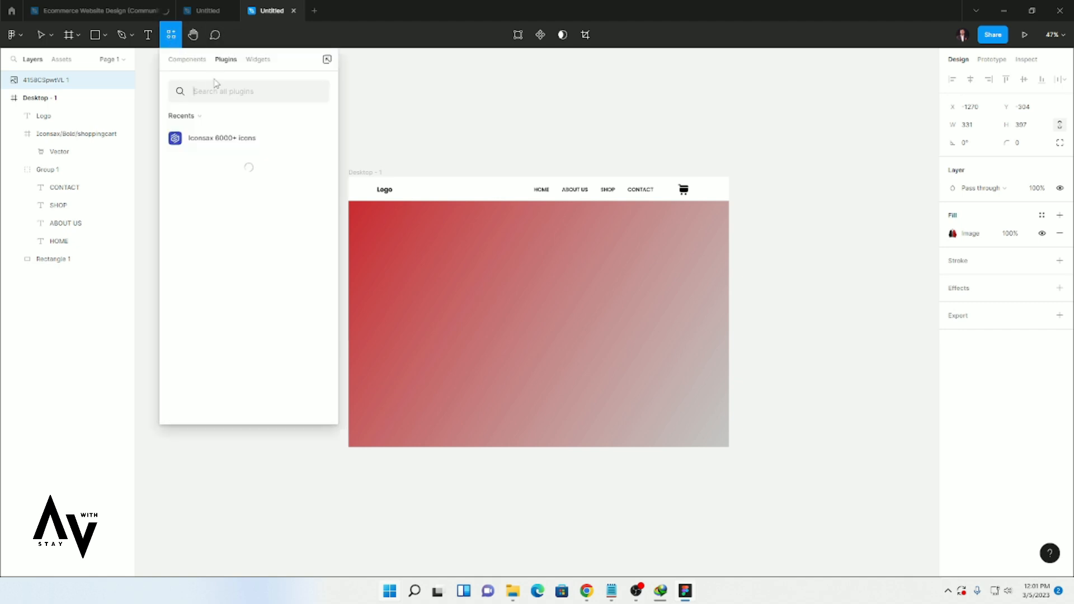
text(r)
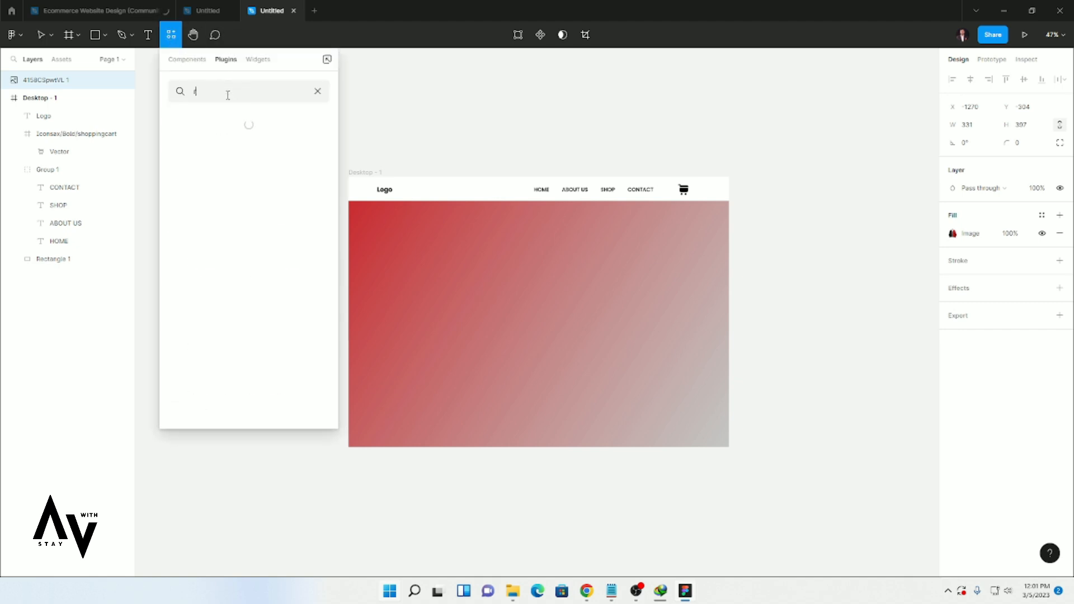
text(emove)
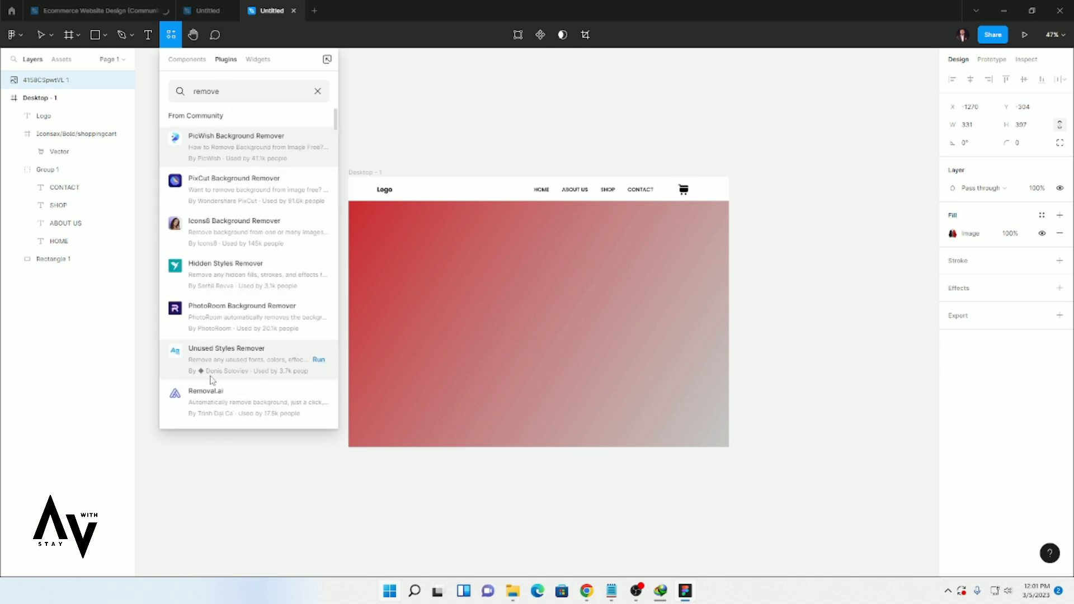
scroll(252, 280, down, 4)
click(310, 349)
click(311, 370)
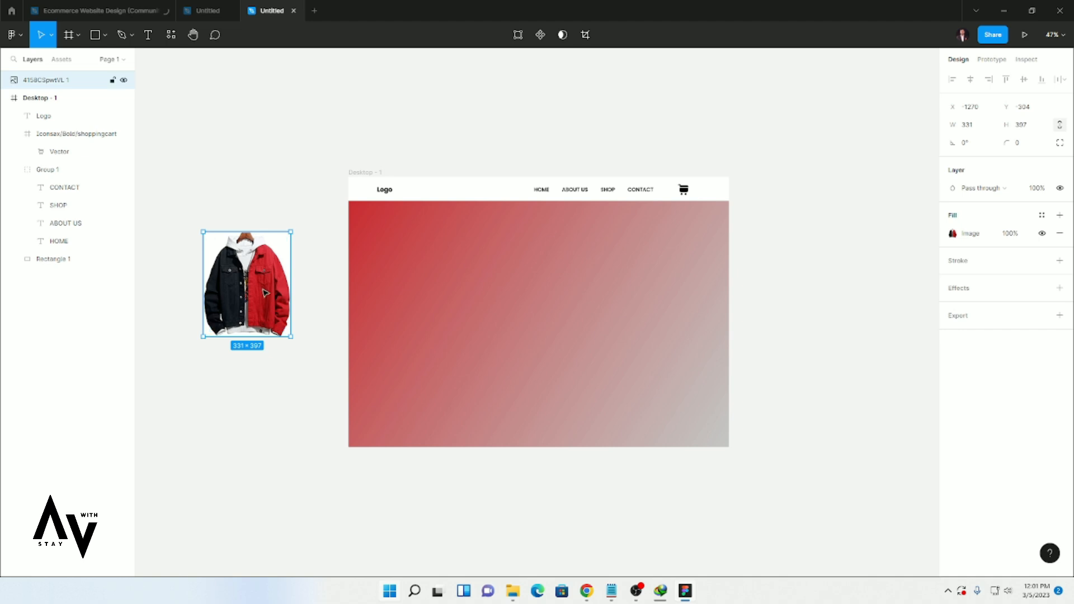
Remove the jacket image's background by running the background removal plugin again.
click(172, 40)
click(202, 60)
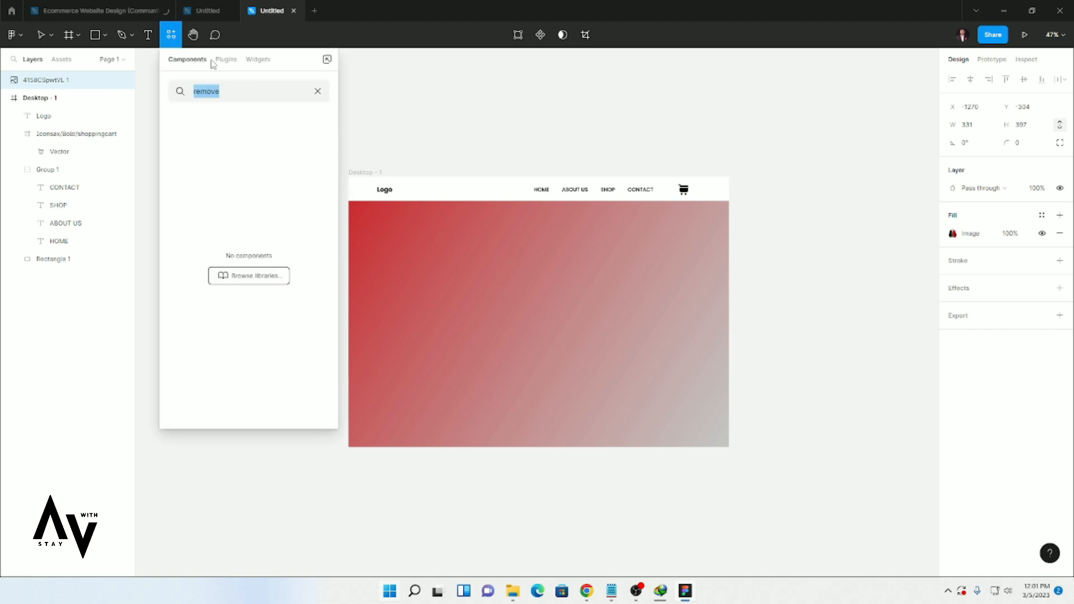
click(226, 59)
click(311, 138)
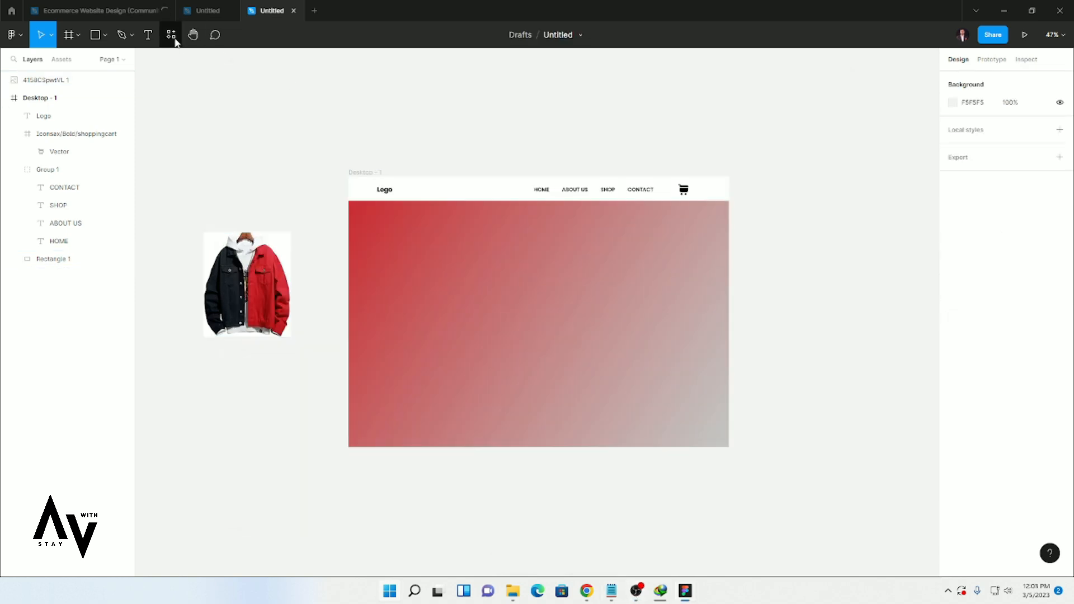
click(227, 268)
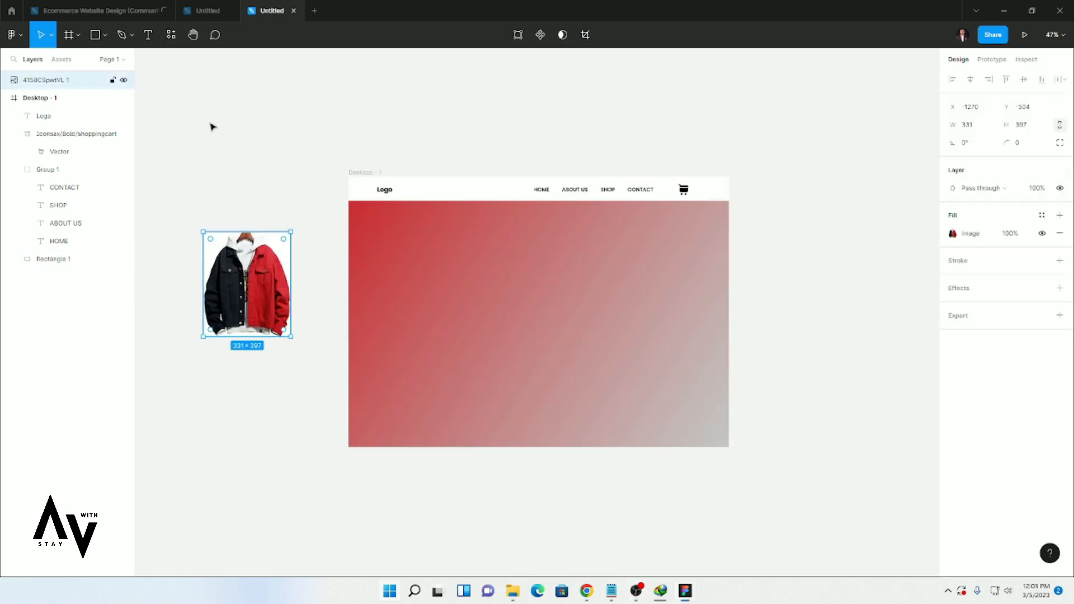
key(shift+i)
click(322, 138)
click(297, 167)
click(269, 274)
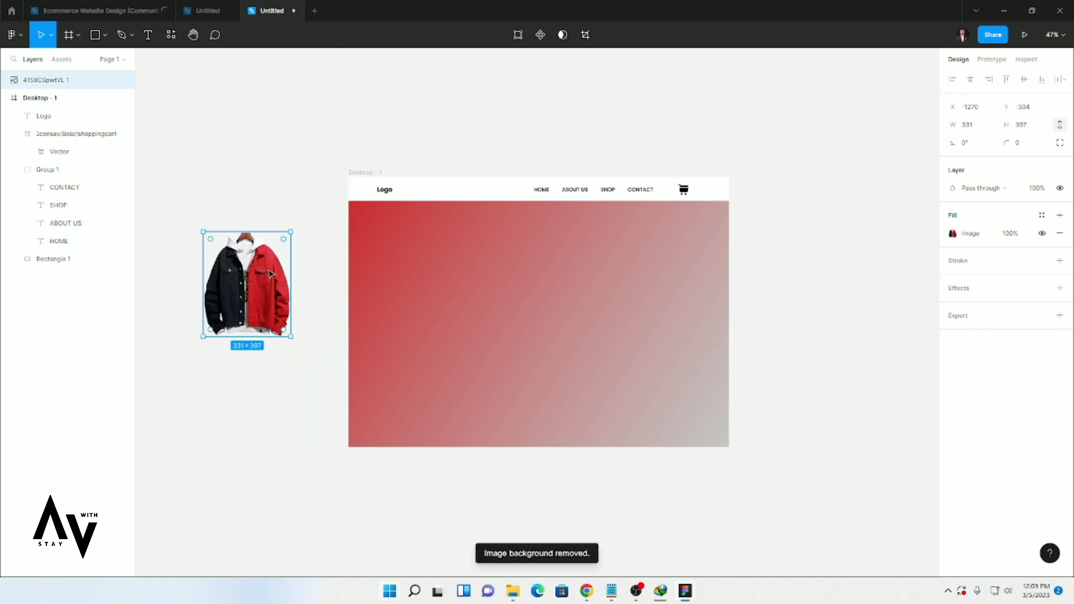
Move the jacket image onto the right half of the hero area, below the SHOP and CONTACT menu items.
drag(267, 279, 651, 357)
scroll(686, 354, up, 5)
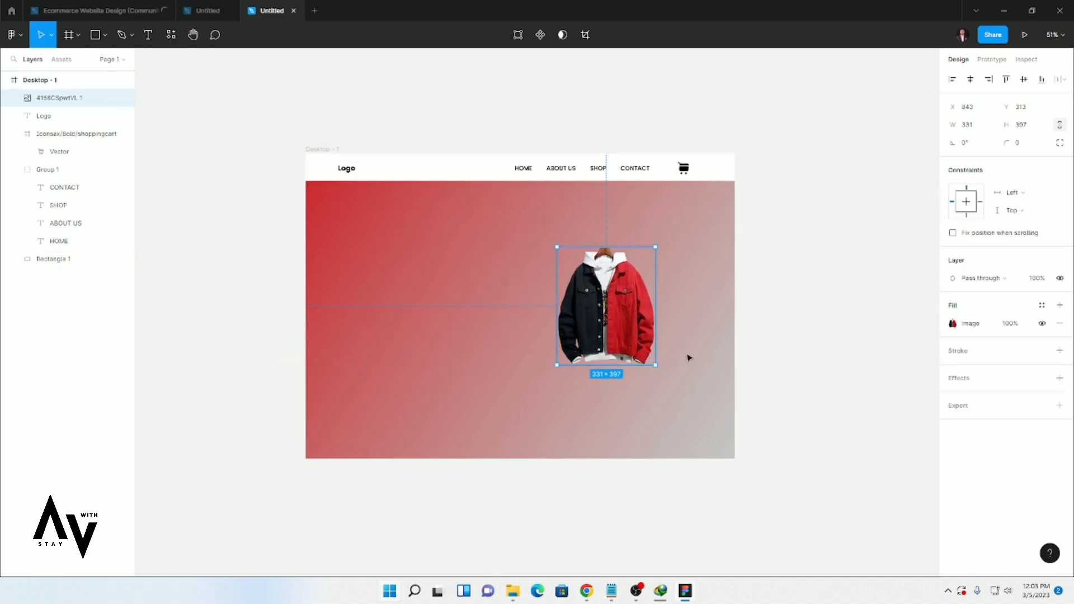
drag(596, 327, 623, 305)
Set the hero gradient's start stop to white FFFFFF and its end stop to dark red 93202A.
click(756, 314)
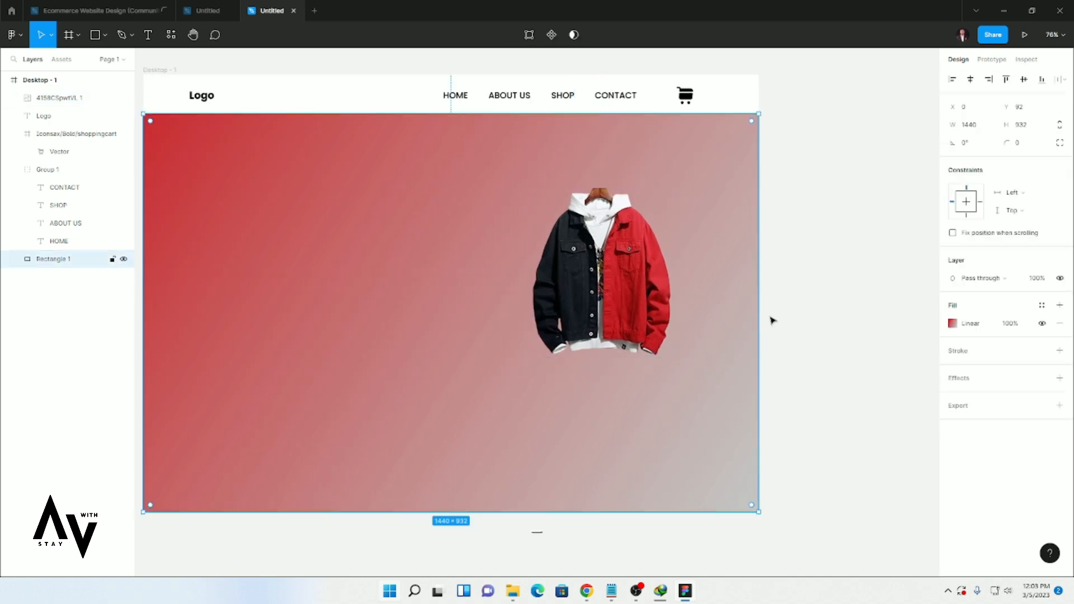
click(953, 323)
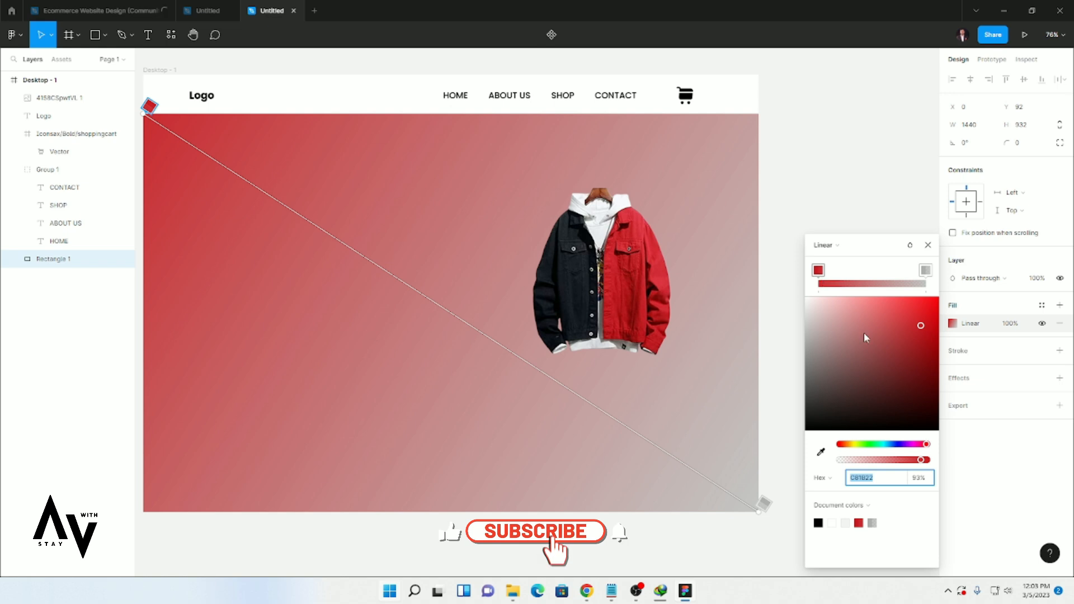
text(FFFFFF)
key(Return)
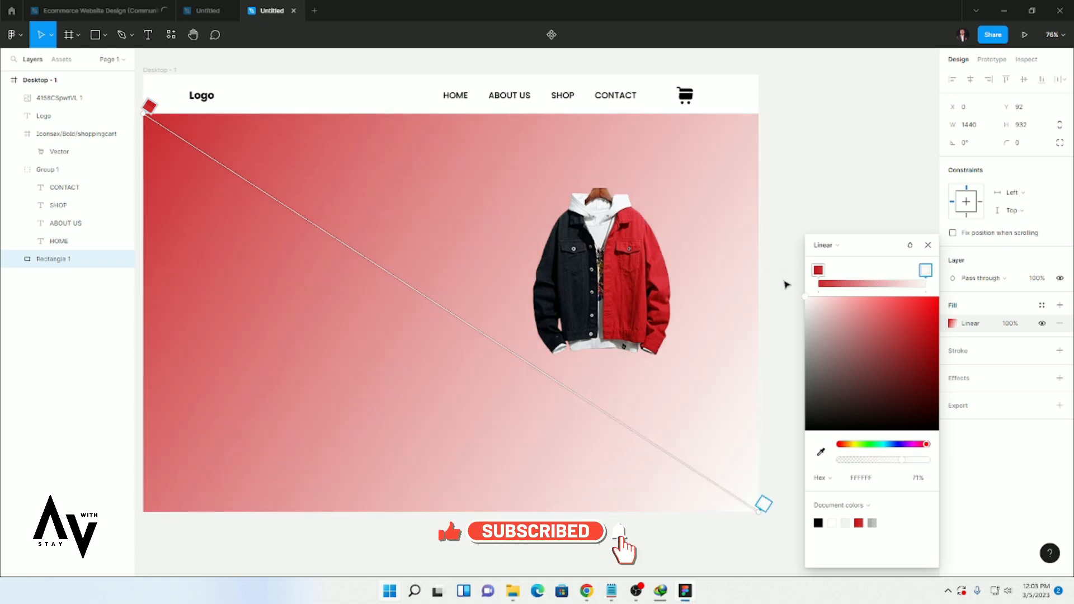
click(818, 272)
drag(924, 324, 903, 354)
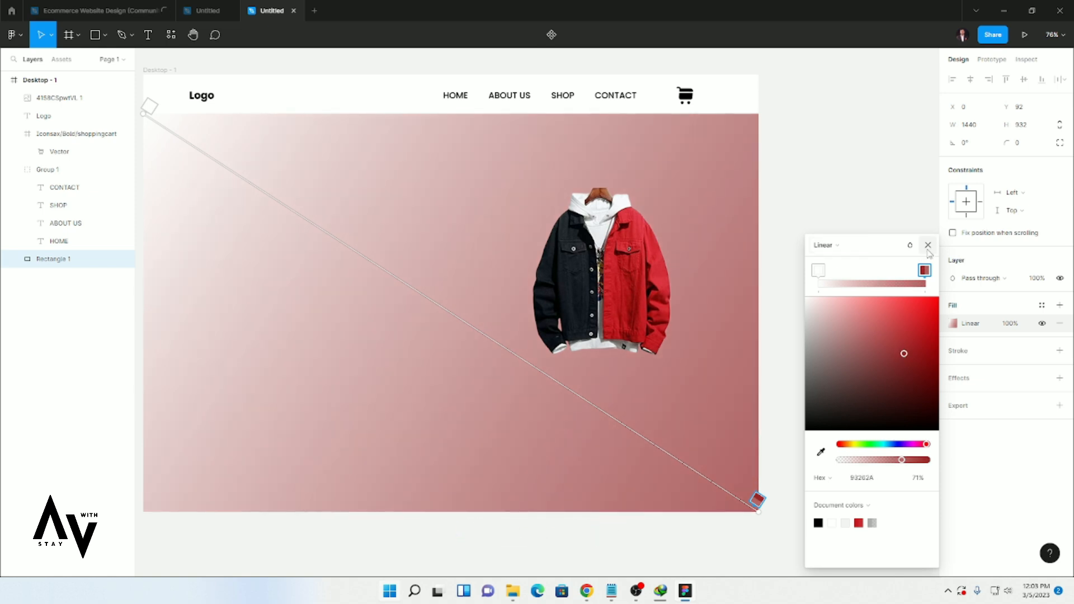
Switch the hero fill to a radial gradient and set its outer stop to bright red FE0B14.
click(824, 245)
click(836, 260)
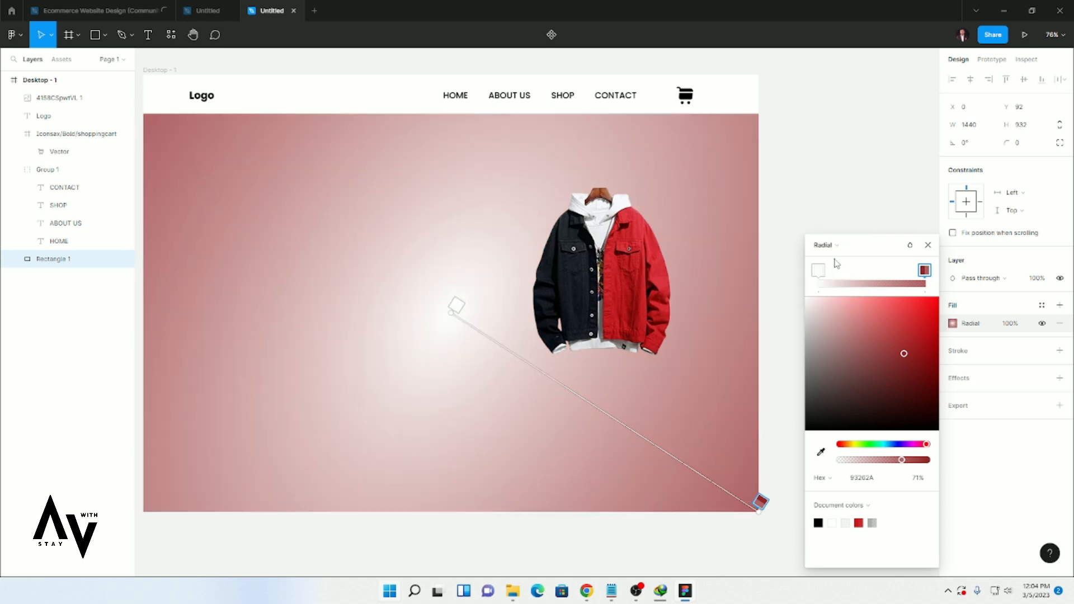
click(818, 271)
drag(898, 337, 934, 301)
click(925, 270)
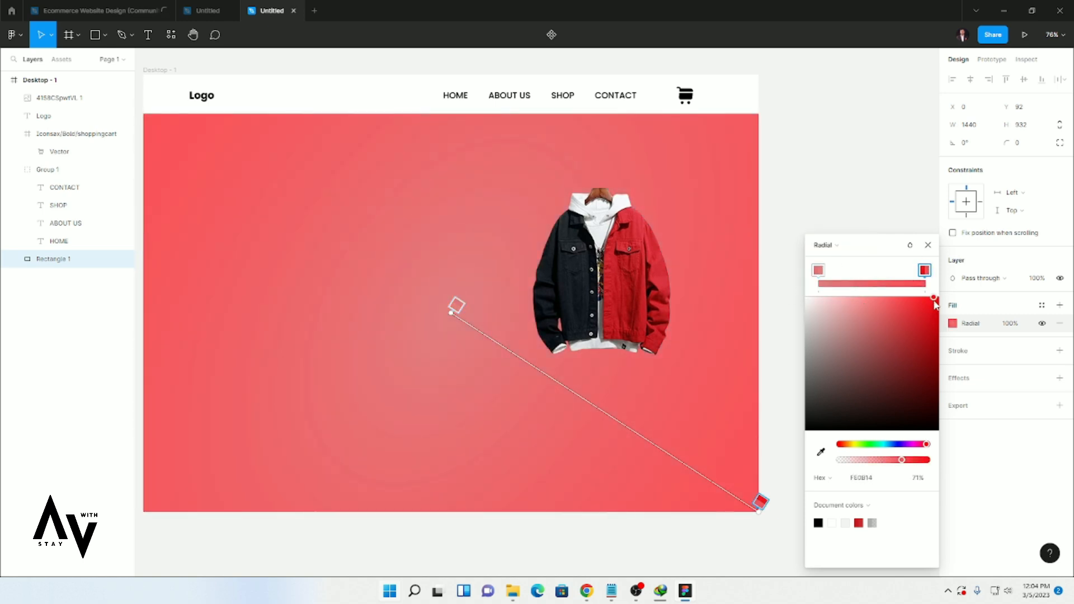
Set the radial gradient's centre stop to light pink FFAEB1 and finish editing the fill.
click(819, 271)
drag(883, 354, 848, 297)
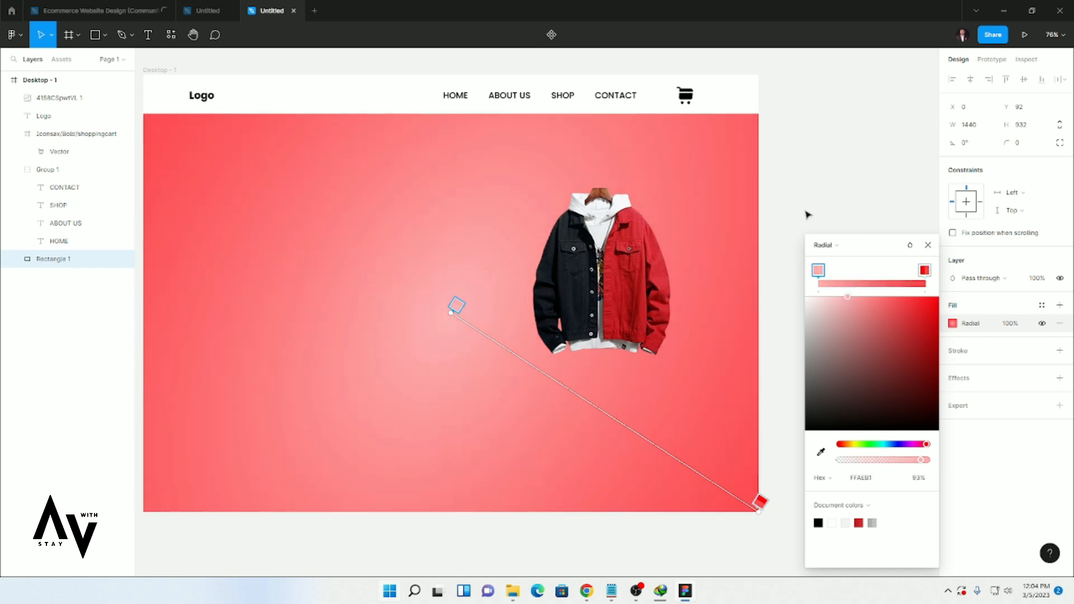
click(928, 245)
click(844, 243)
scroll(403, 334, down, 2)
scroll(153, 307, up, 3)
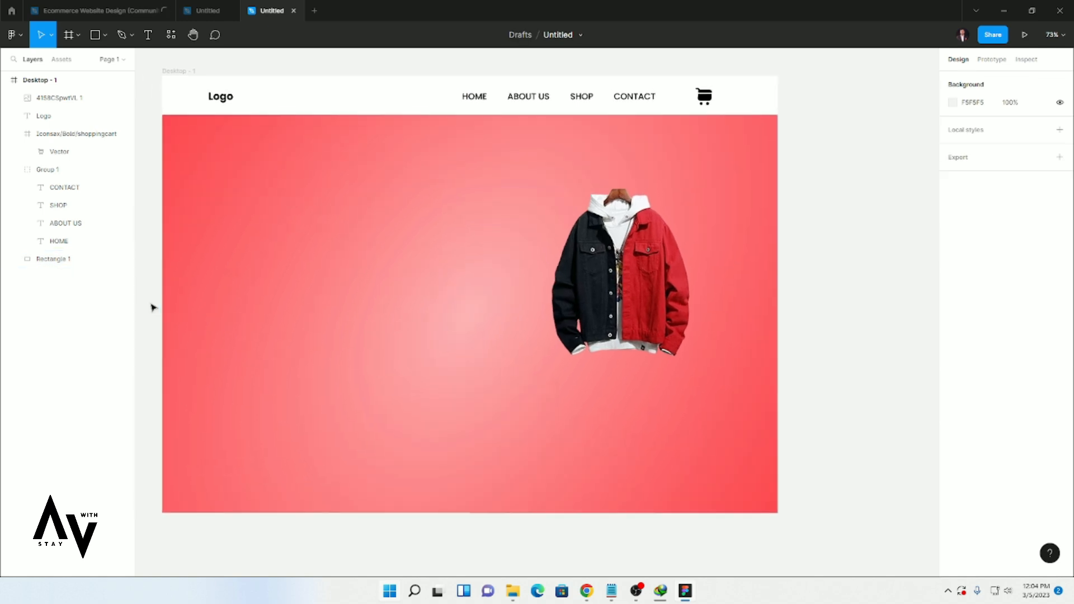
scroll(141, 319, up, 2)
scroll(211, 333, down, 1)
scroll(154, 322, up, 1)
scroll(162, 322, down, 1)
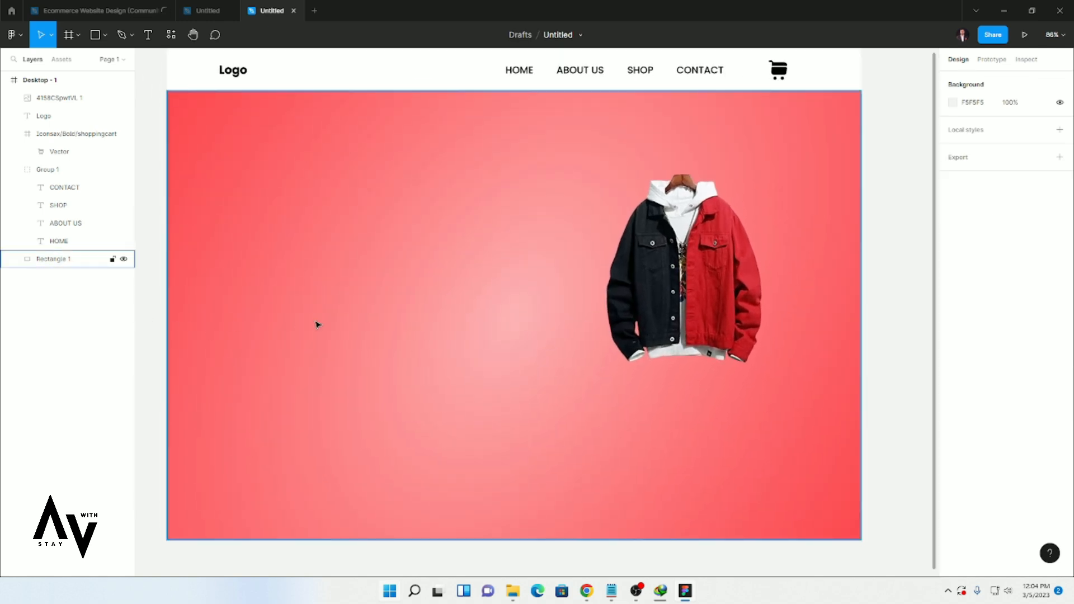
scroll(317, 324, down, 1)
click(744, 207)
click(330, 313)
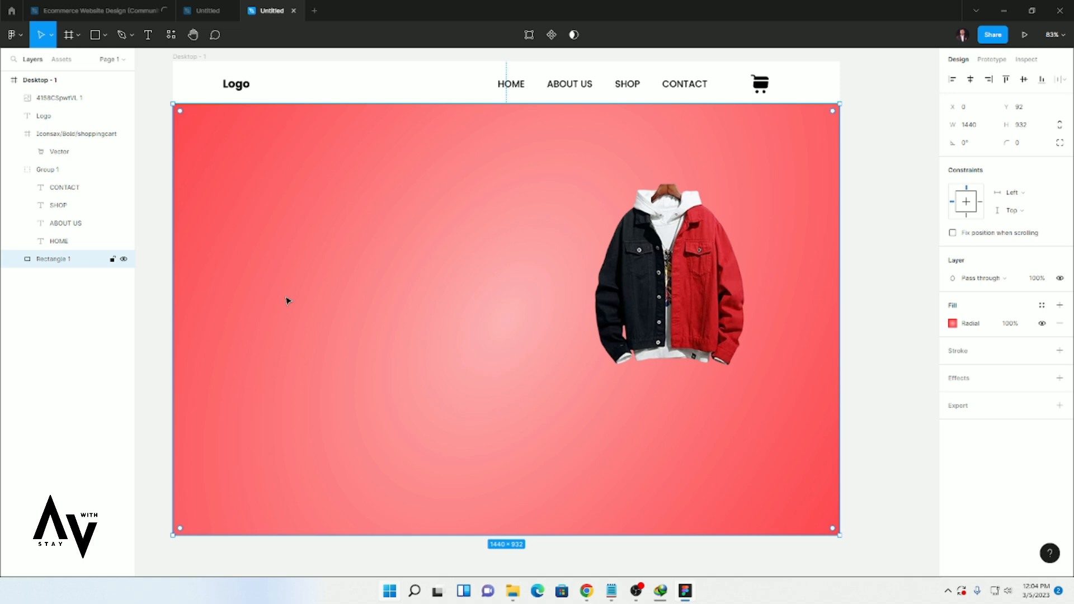
click(163, 138)
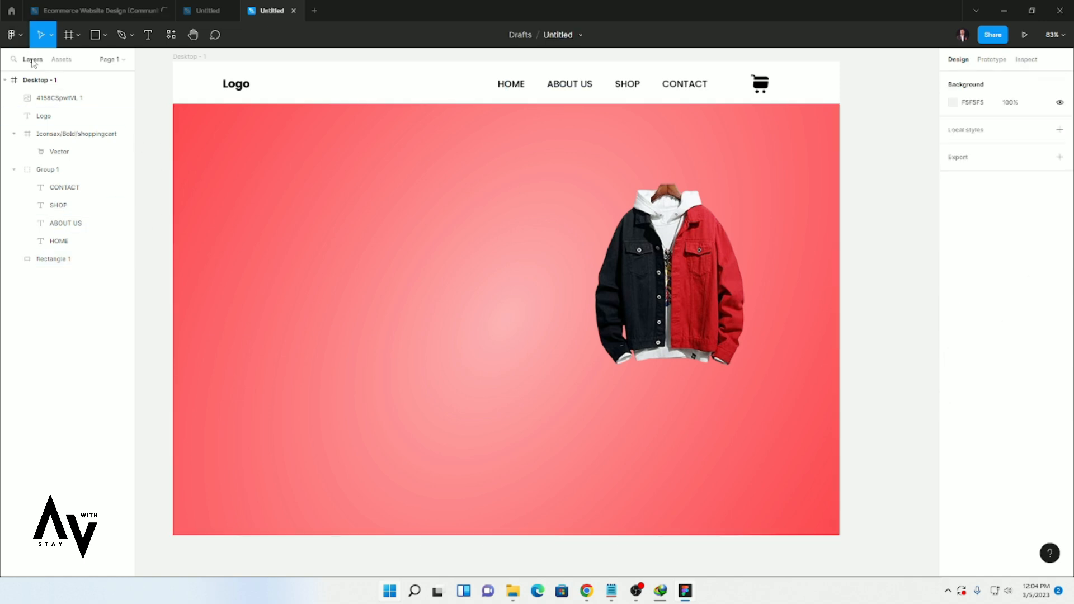
Show the rulers and add vertical guides at the Logo text's left edge and just beyond the cart icon.
click(12, 34)
mouse_move(33, 114)
click(158, 141)
drag(141, 171, 796, 203)
click(256, 240)
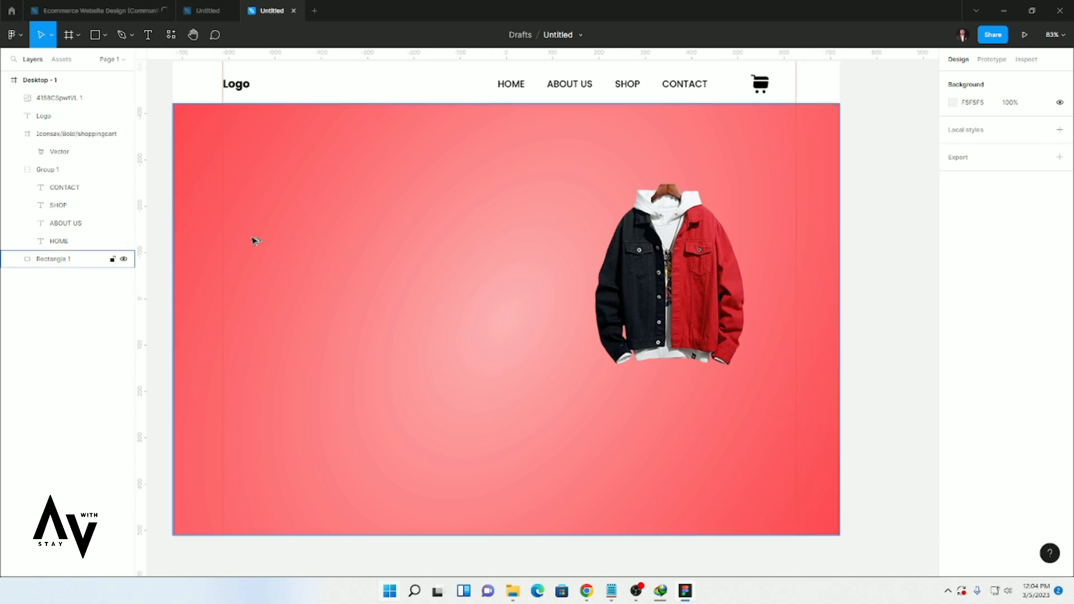
Switch to Notepad, copy the line OUTFIT OF THE DAY and return to the Figma design.
scroll(263, 242, up, 1)
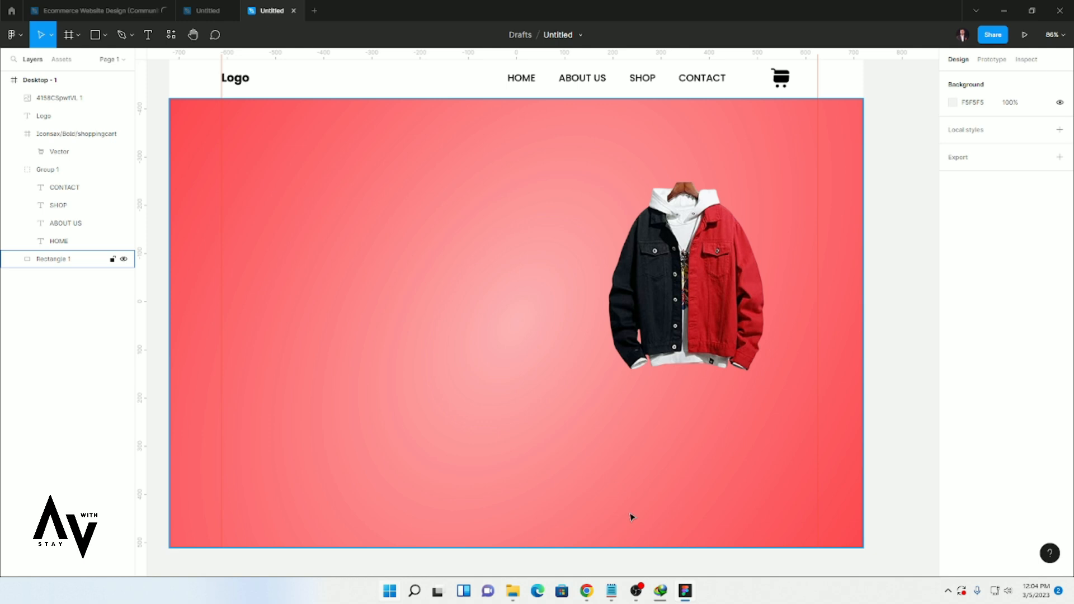
key(alt+Tab)
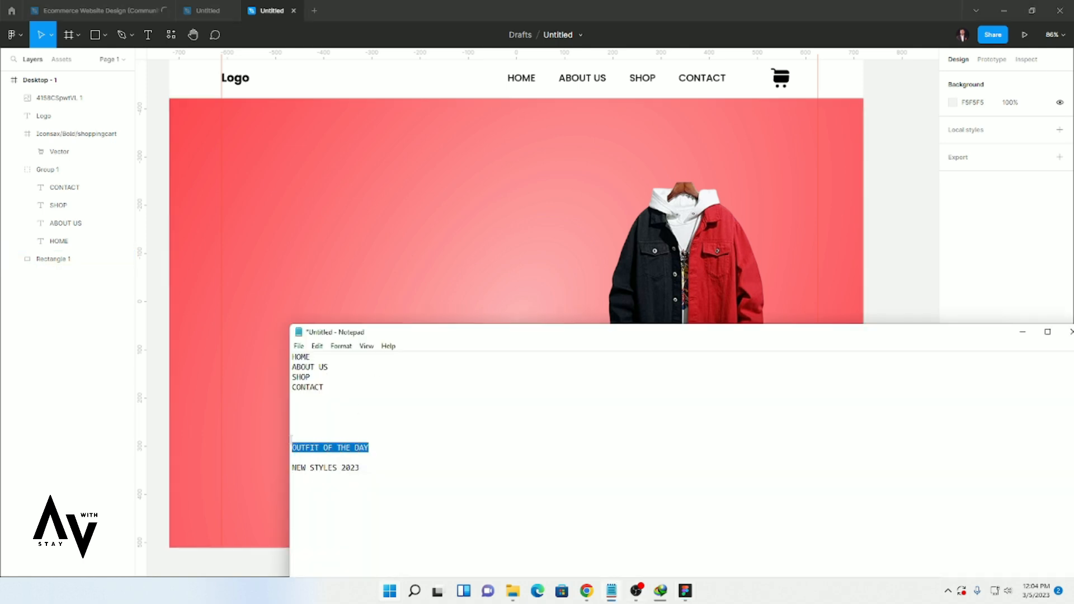
click(307, 308)
Duplicate the Logo text onto the hero area at about X 167, Y 335 and replace its wording with OUTFIT OF THE DAY.
drag(235, 78, 264, 225)
double_click(264, 225)
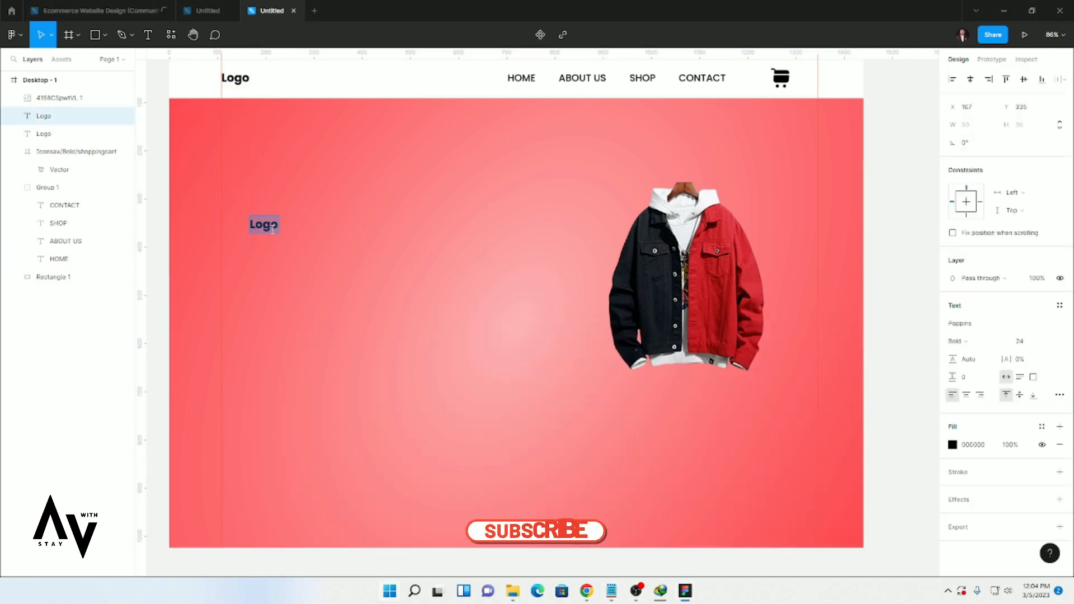
text(OUTFIT OF THE DAY)
key(ctrl+a)
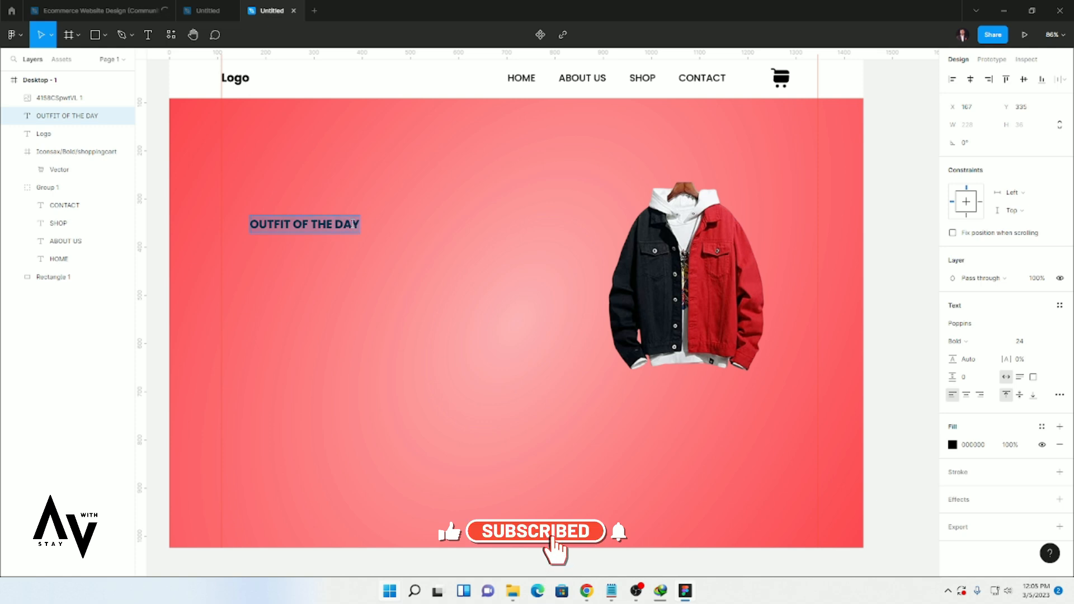
Recolour the OUTFIT OF THE DAY text white (FFFFFF) and set its font size to 48.
click(953, 446)
drag(831, 323, 780, 277)
click(1018, 343)
click(1034, 382)
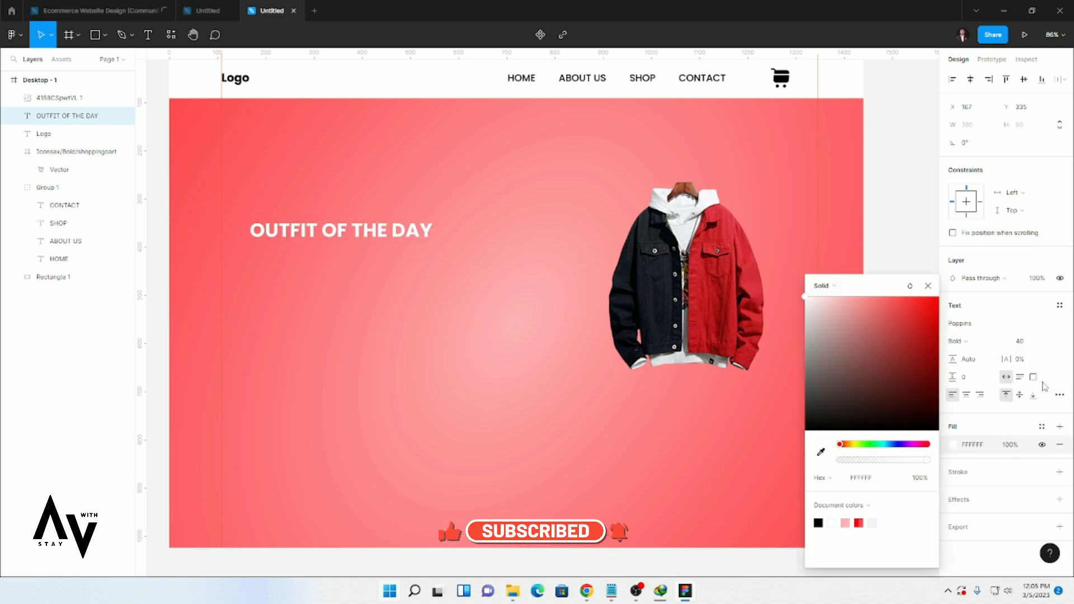
click(1032, 341)
click(1045, 358)
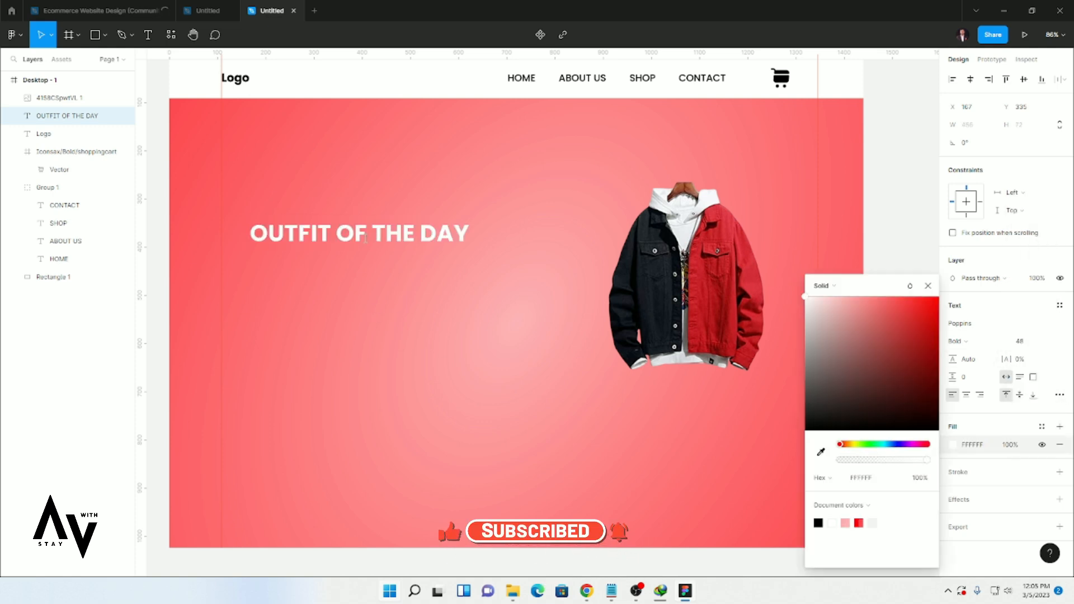
click(356, 277)
click(928, 286)
Align the headline to the left guide, duplicate it below at about X 109, Y 388, and reword the copy to the Notepad line NEW STYLES 2023.
drag(423, 239, 364, 269)
click(609, 592)
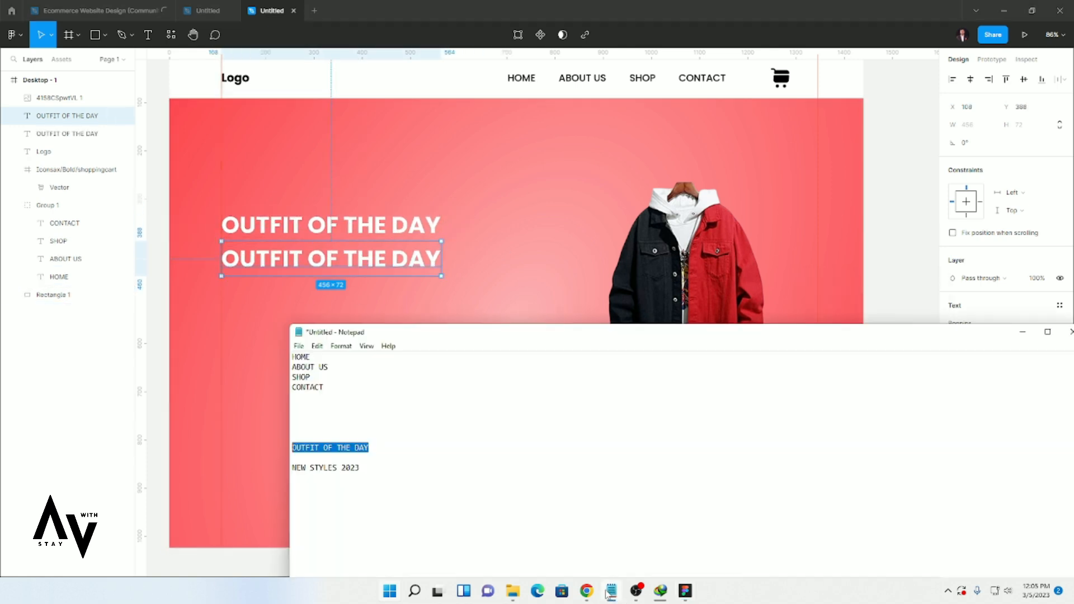
double_click(300, 259)
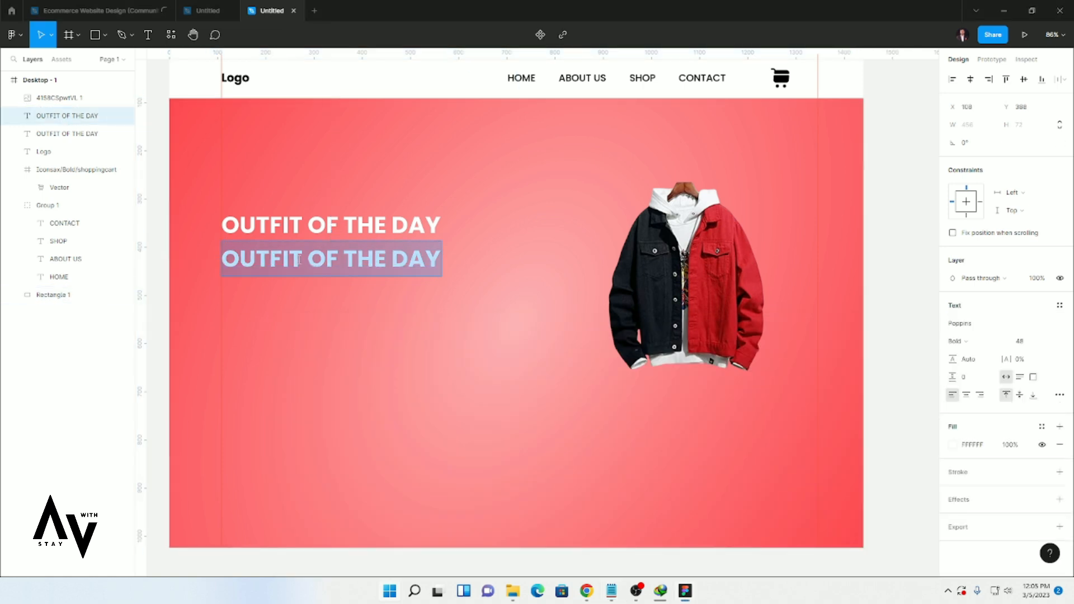
text(NEW STYLES 2023)
key(BackSpace)
Set OUTFIT OF THE DAY to font size 32 just above NEW STYLES 2023, and set NEW STYLES 2023 to 64.
click(420, 222)
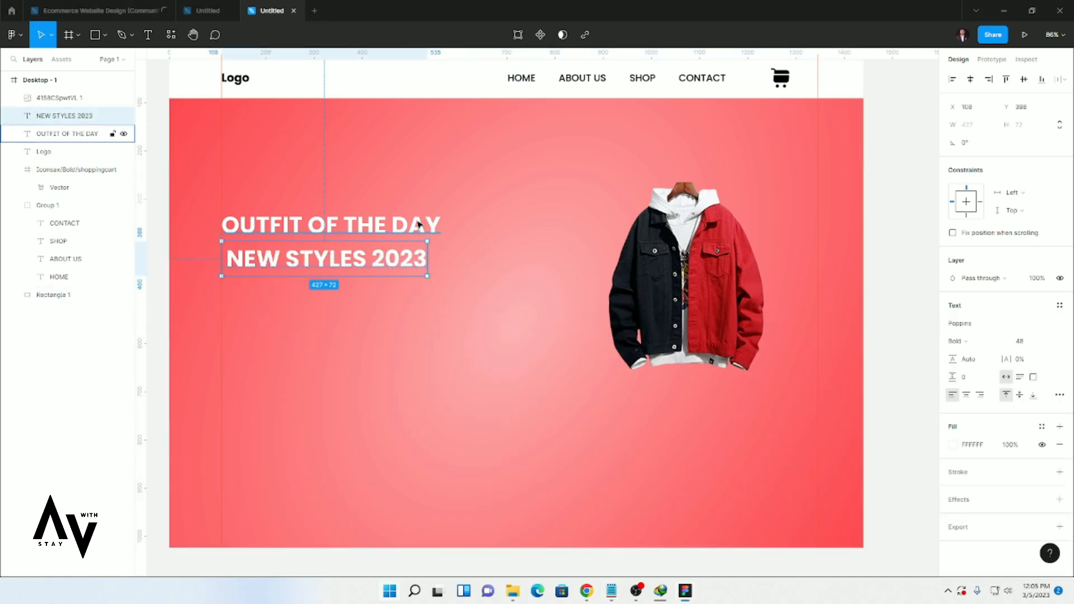
click(1034, 340)
click(1033, 304)
drag(338, 221, 337, 234)
click(333, 261)
click(1030, 341)
click(1033, 365)
click(422, 323)
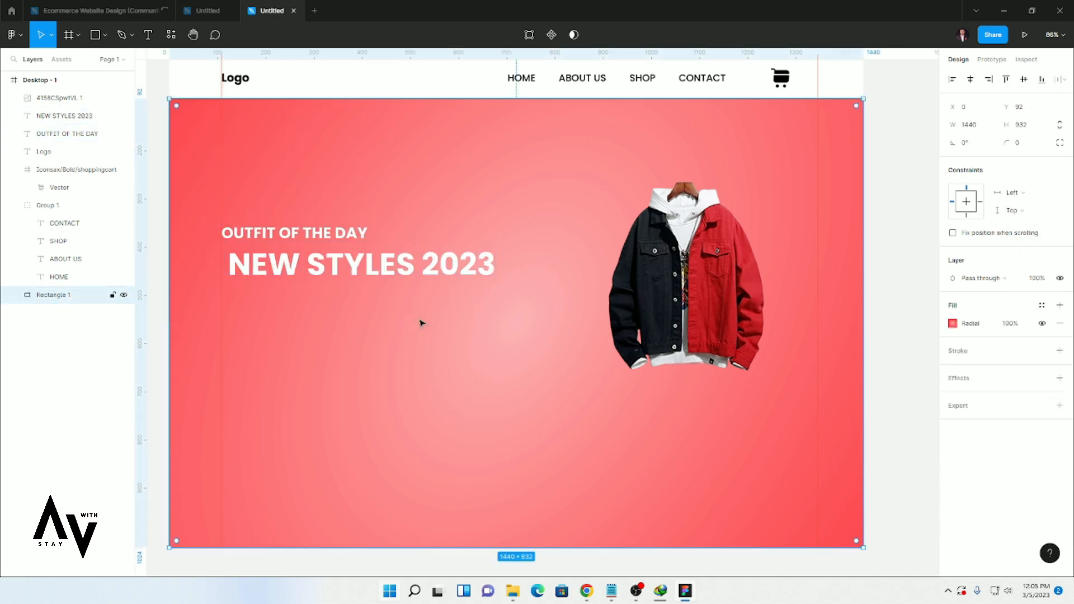
click(386, 276)
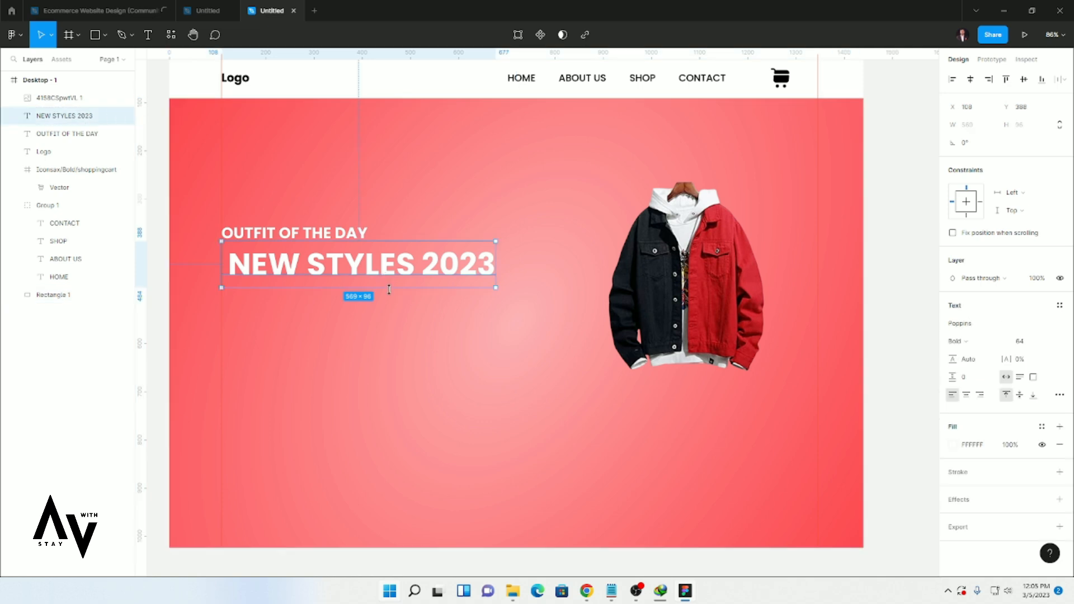
click(404, 324)
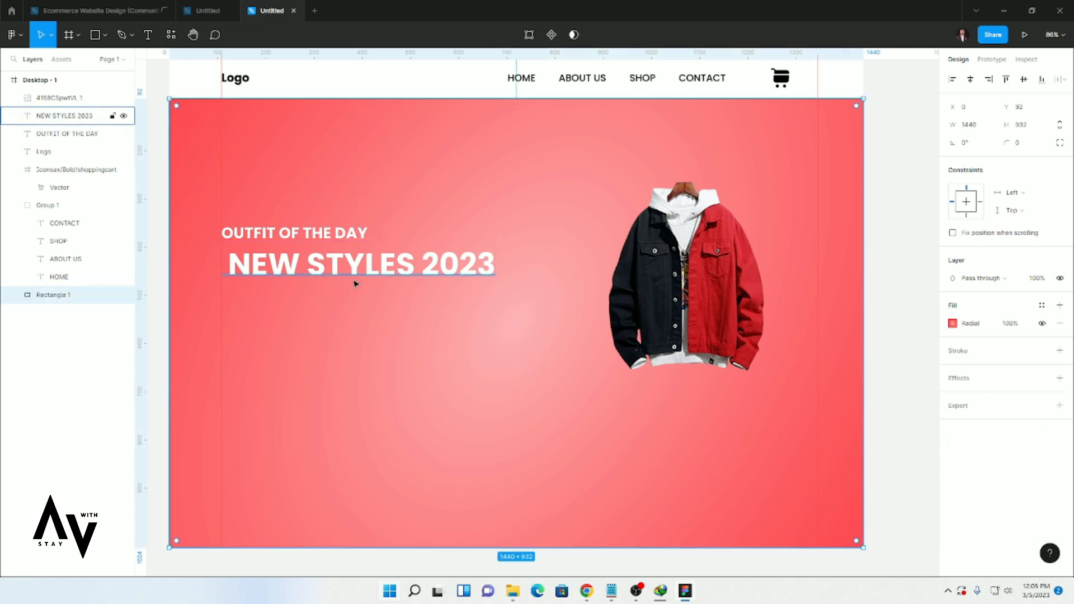
Draw a button rectangle about 206 × 46 below the headline and shift both headline lines slightly down.
click(110, 33)
drag(275, 301, 343, 361)
click(348, 271)
drag(348, 270, 347, 291)
drag(324, 233, 347, 280)
drag(324, 356, 318, 395)
Duplicate the OUTFIT OF THE DAY text below the headline, paste the Lorem Ipsum paragraph into it and break it into six lines.
click(353, 248)
drag(352, 248, 371, 328)
double_click(371, 328)
key(ctrl+v)
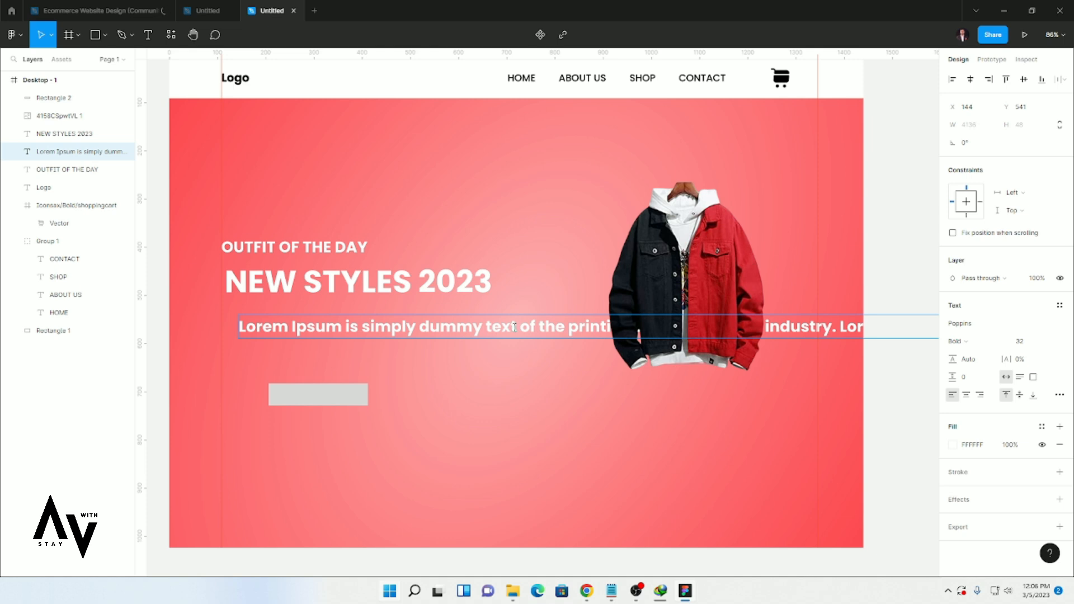
key(Return)
key(Return)
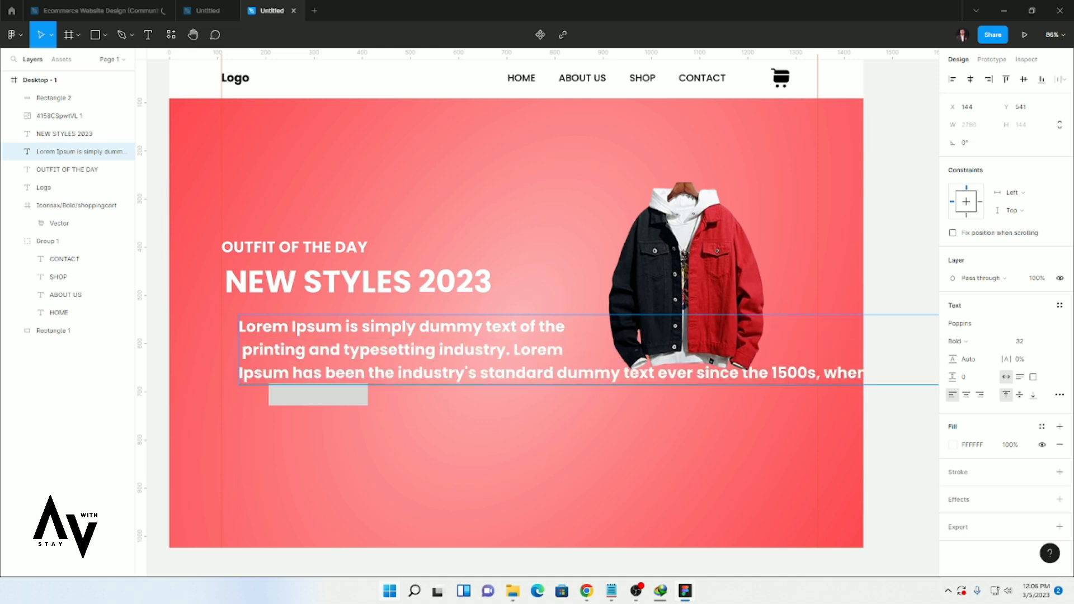
key(Return)
key(Return)
key(Return)
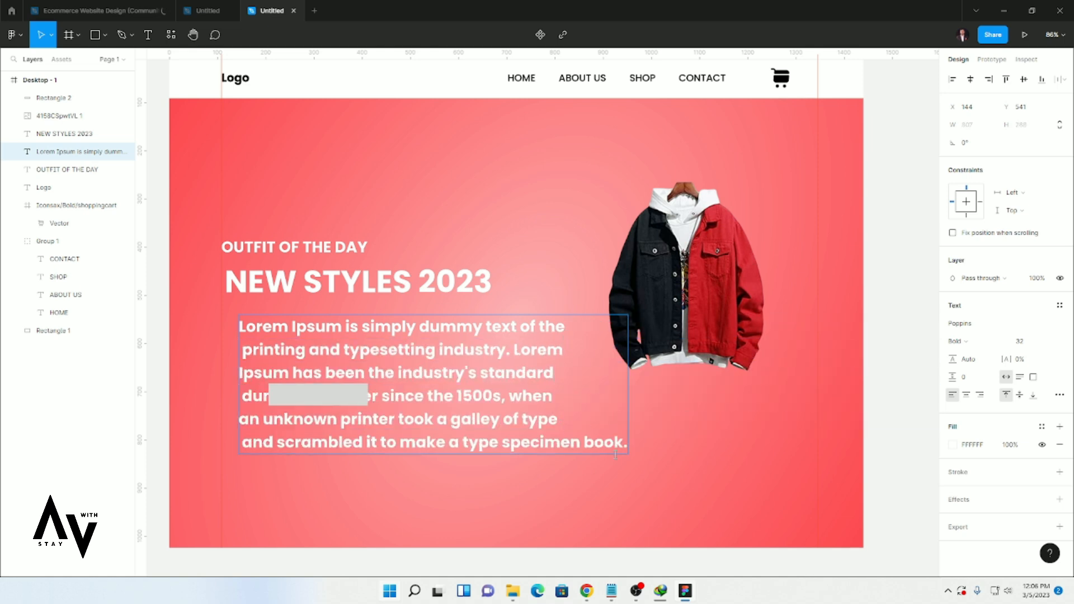
Set the Lorem Ipsum paragraph's font size to 16 and move it to about X 120, Y 512.
key(ctrl+a)
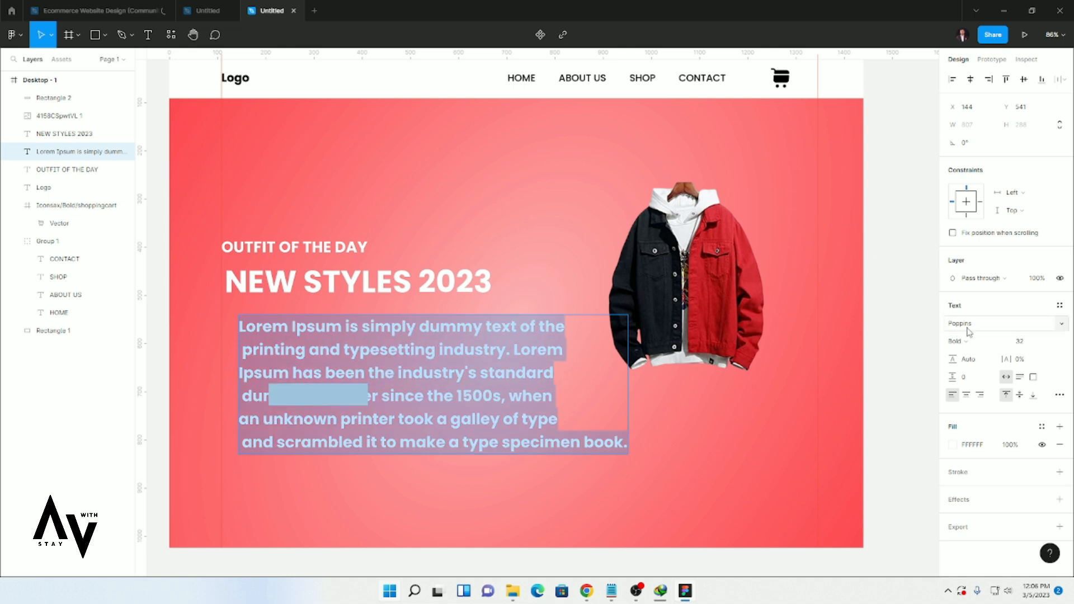
click(1030, 341)
click(1033, 307)
key(Escape)
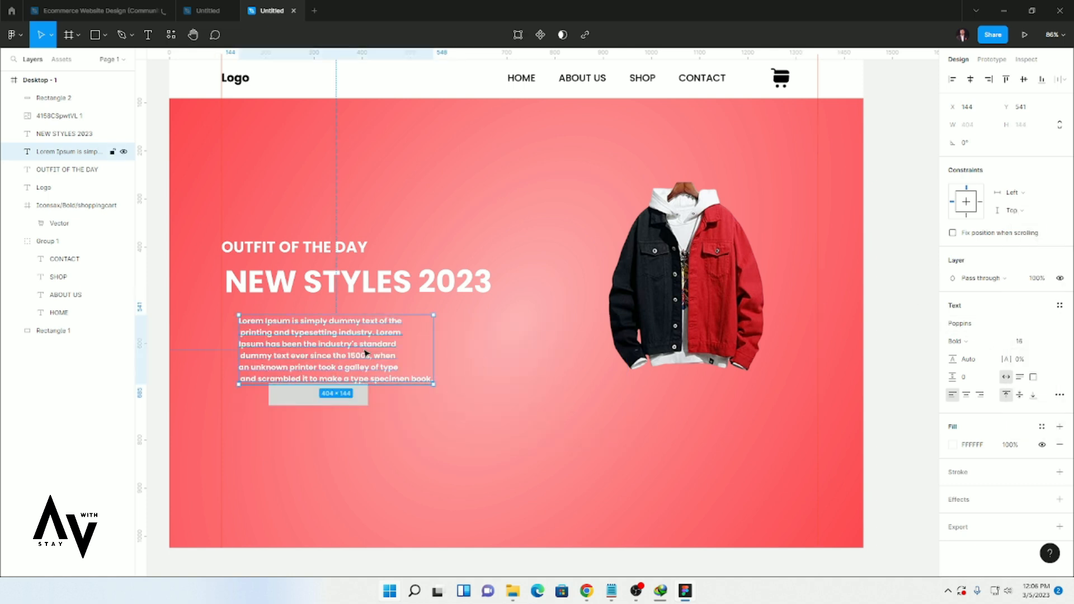
drag(428, 349, 417, 337)
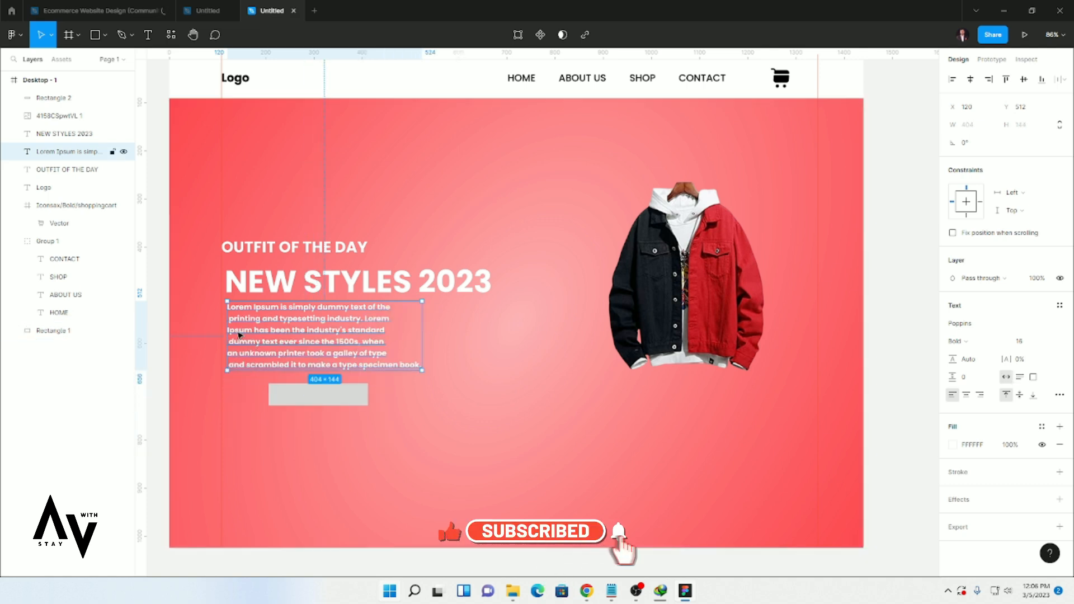
Remove line breaks from the Lorem Ipsum paragraph, then delete that text while keeping the hero background.
double_click(234, 317)
key(Delete)
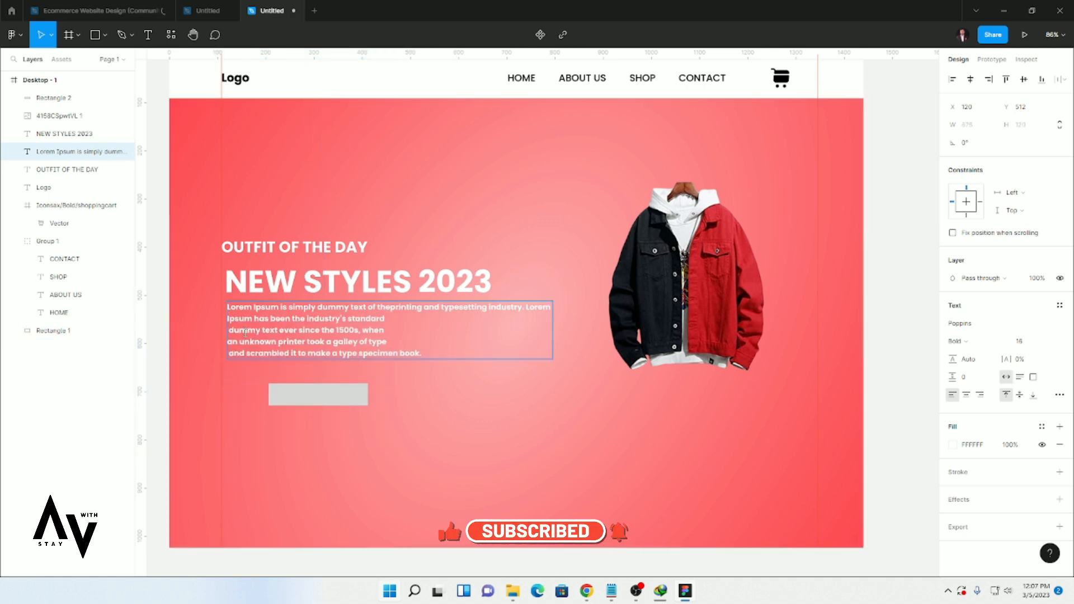
key(Delete)
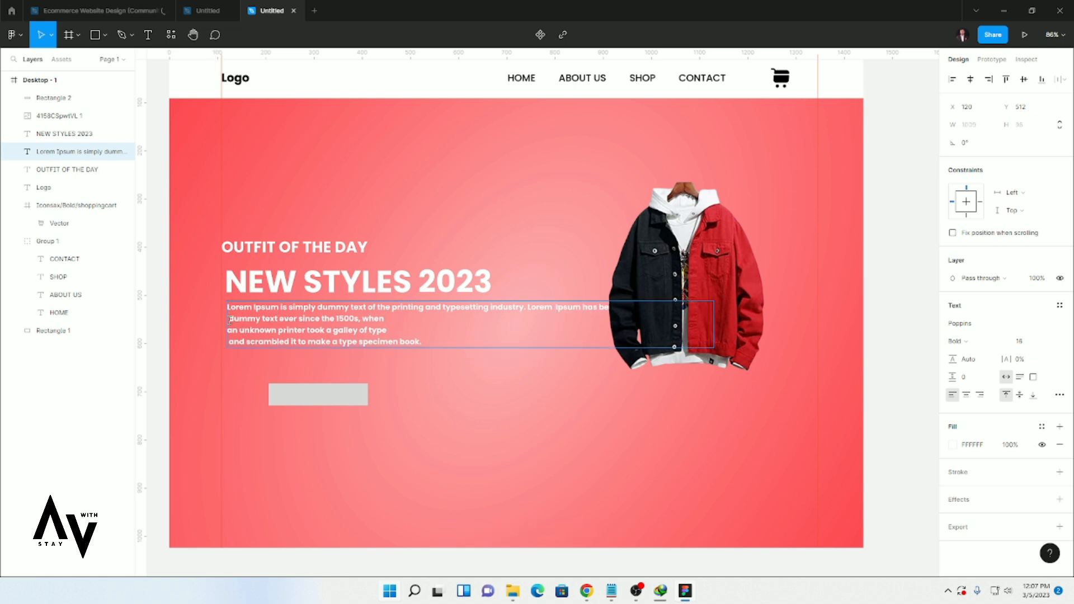
key(BackSpace)
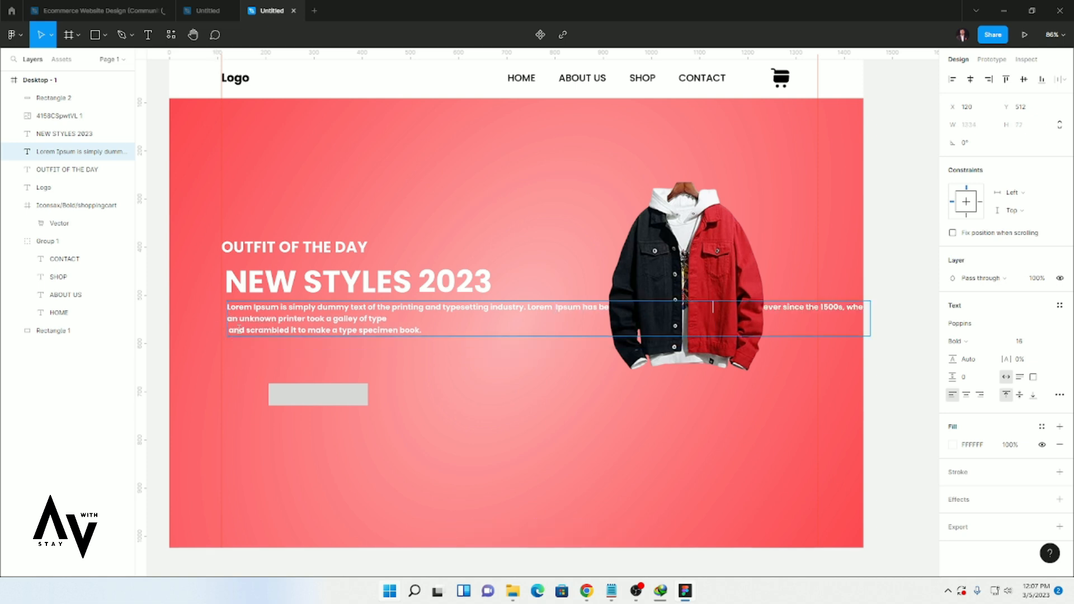
key(BackSpace)
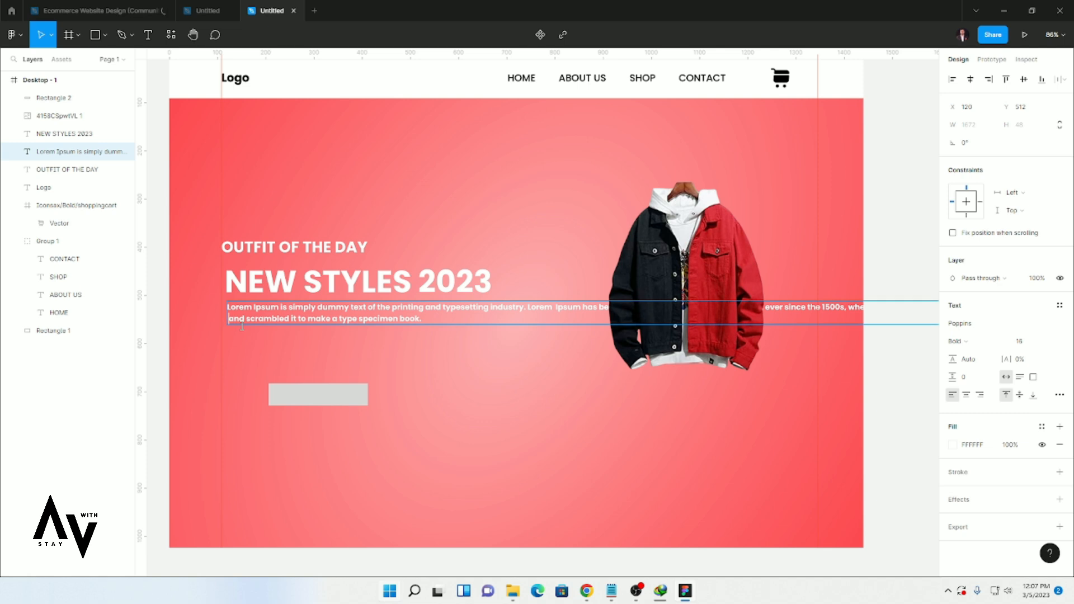
key(Escape)
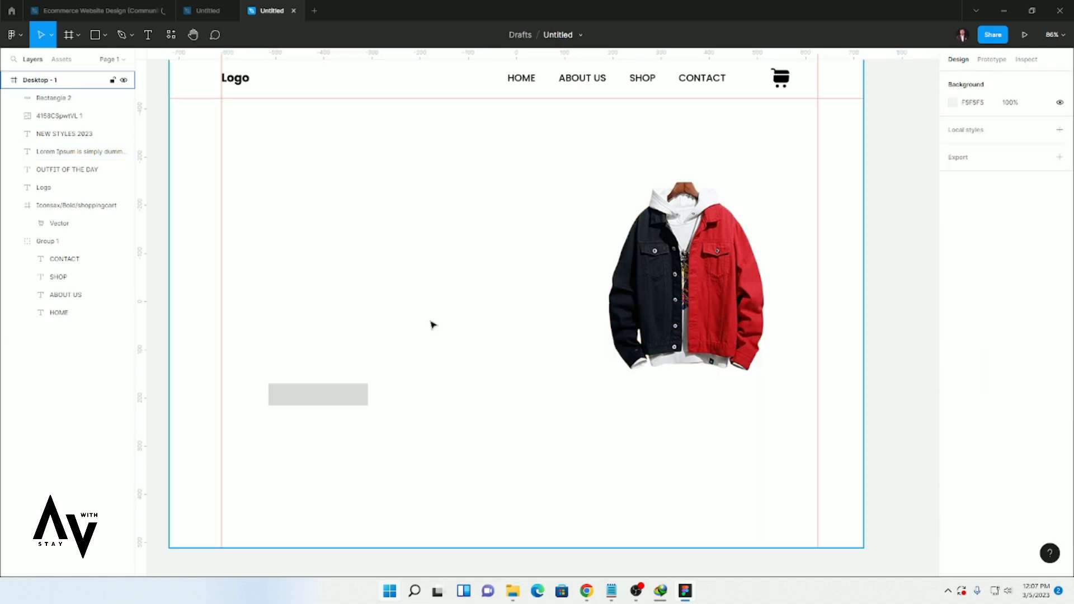
key(Delete)
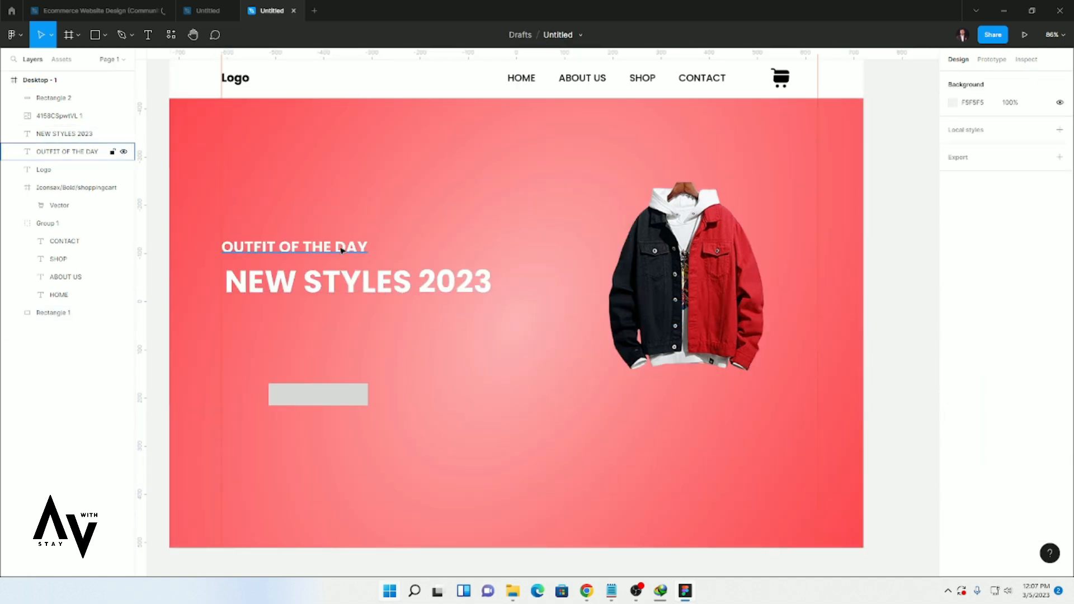
Duplicate OUTFIT OF THE DAY below the headline, replace it with the Lorem Ipsum paragraph and narrow its text box to wrap left of the jacket.
drag(342, 250, 363, 344)
key(ctrl+v)
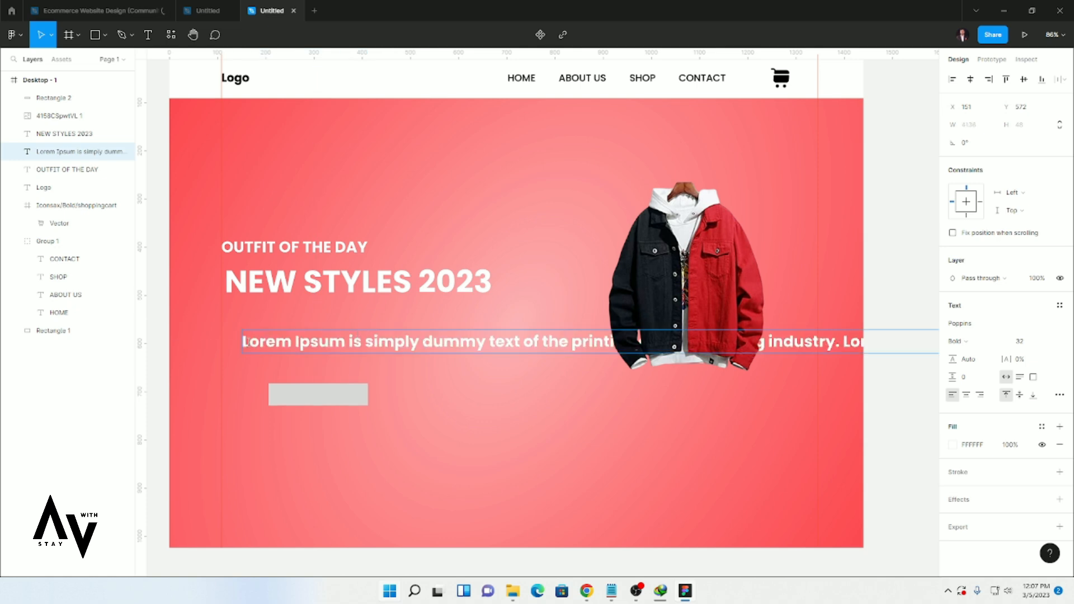
key(Escape)
drag(242, 342, 705, 342)
drag(770, 345, 320, 322)
drag(219, 329, 381, 334)
key(Return)
Set the Lorem Ipsum paragraph's font size to 20 and place it under NEW STYLES 2023, flush with the left guide.
click(1047, 342)
click(1033, 301)
click(1047, 342)
click(1033, 355)
drag(526, 326, 399, 350)
click(53, 331)
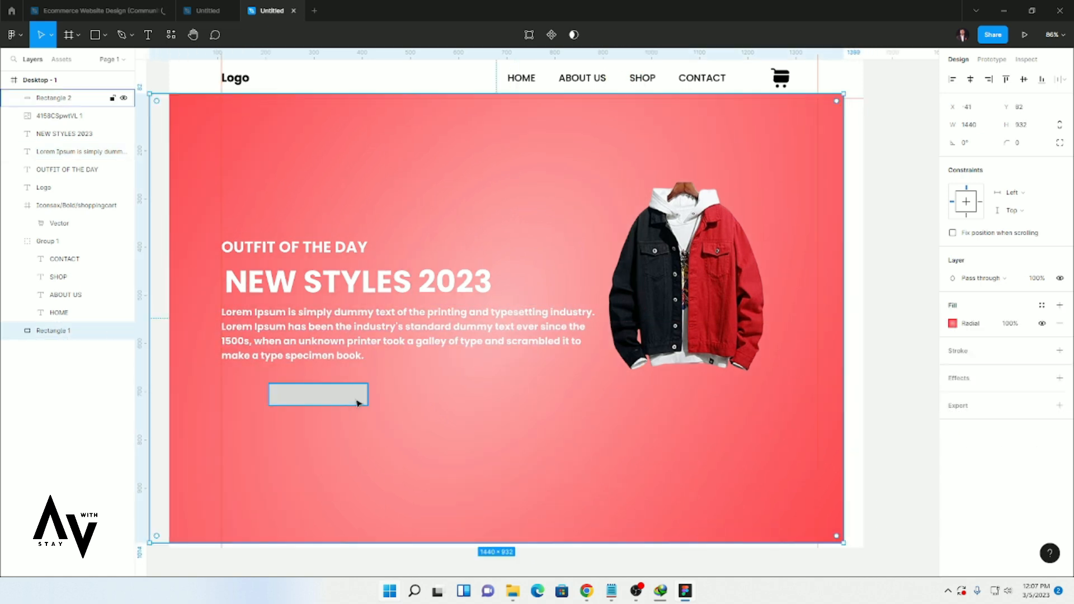
Give the button rectangle a white FFFFFF fill and corner radius 26, and move it to about X 109, Y 670.
click(356, 401)
click(953, 323)
drag(888, 396, 784, 277)
click(899, 285)
click(348, 395)
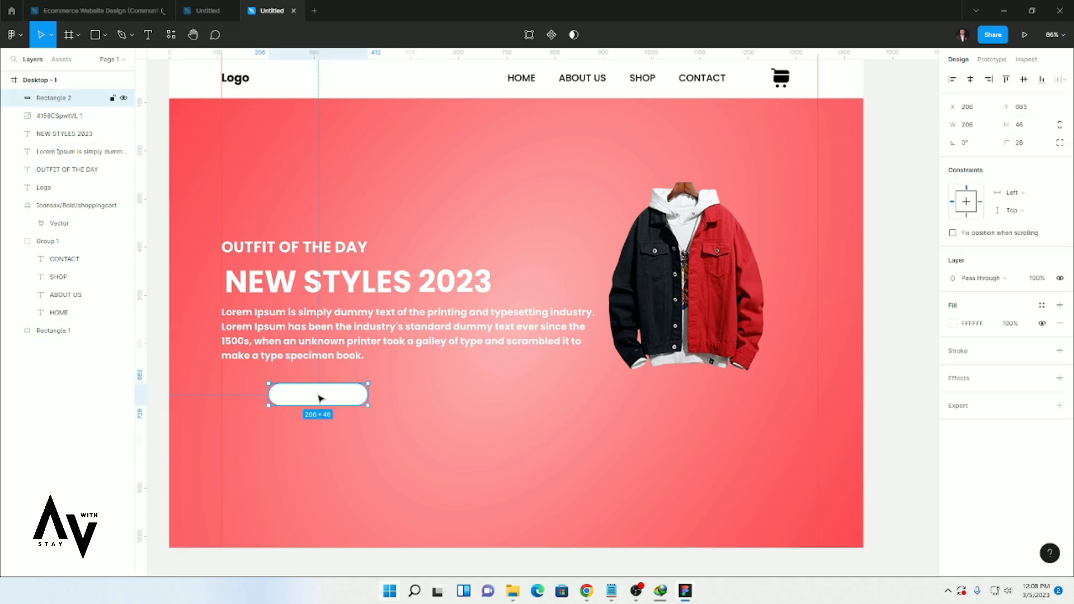
drag(325, 398, 278, 390)
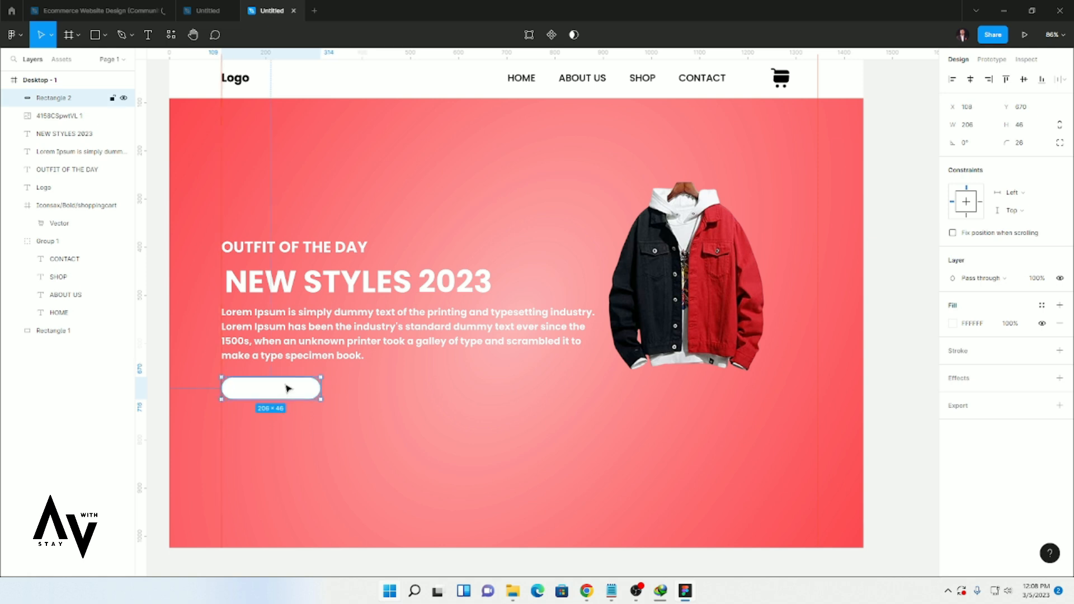
Duplicate the NEW STYLES 2023 text below the button at about X 260, Y 729 and reword it to ORDER NOW.
click(297, 367)
alt+drag(323, 288, 408, 431)
double_click(408, 432)
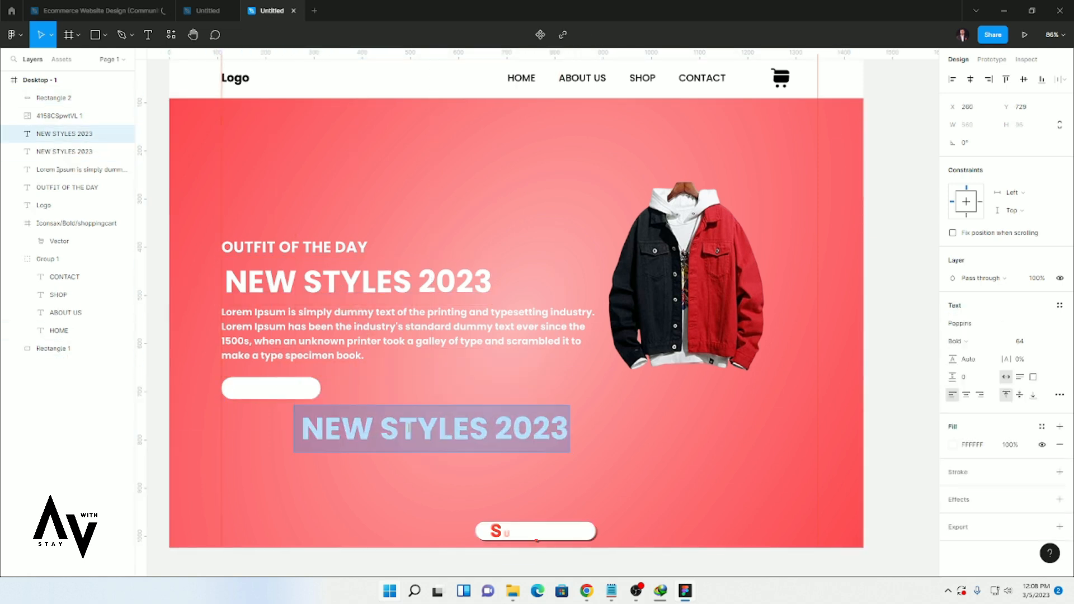
text(oRDER NOW)
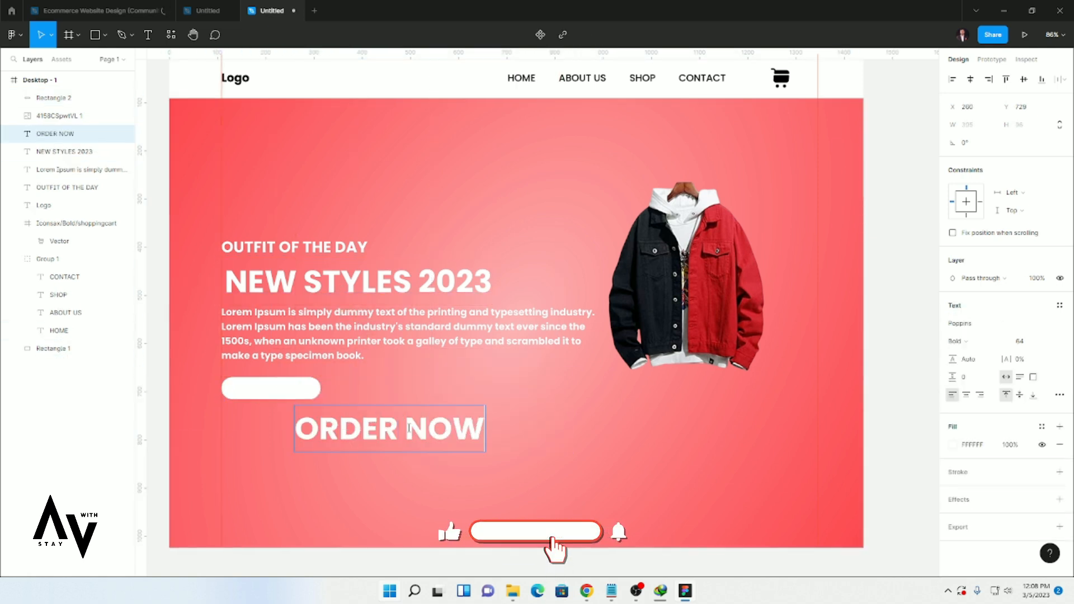
Set the ORDER NOW text's font size to 20.
click(1048, 342)
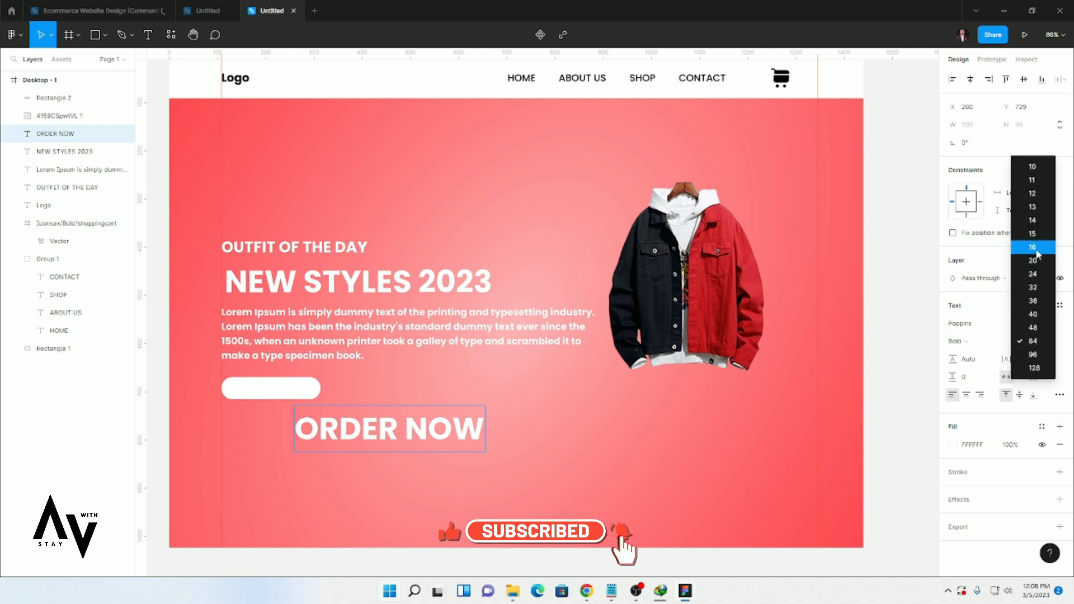
click(1036, 250)
double_click(474, 430)
triple_click(475, 431)
click(1047, 342)
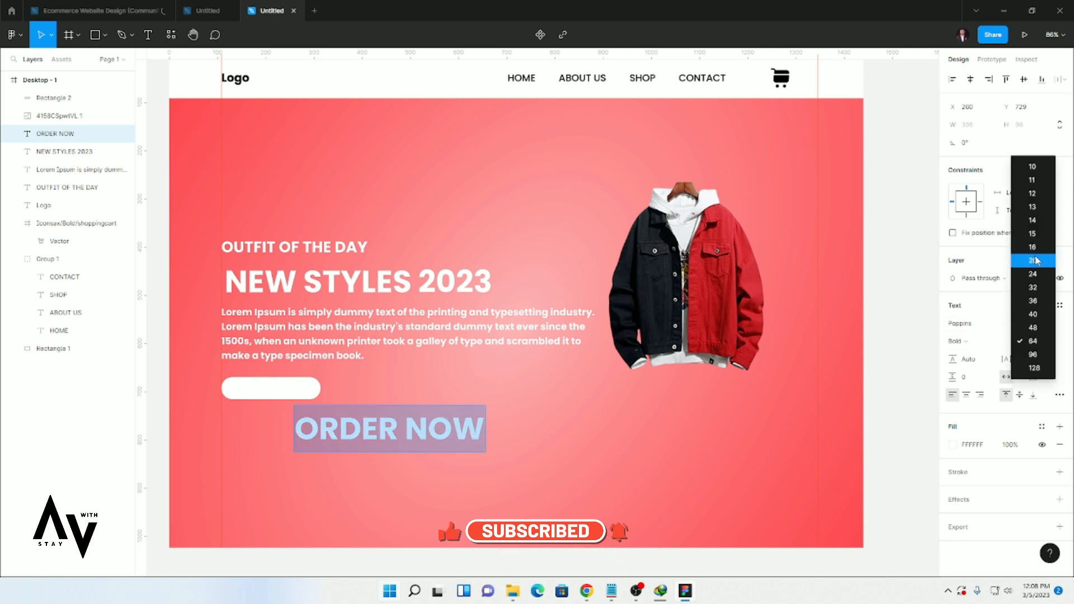
click(1035, 262)
click(367, 453)
Move ORDER NOW onto the white button at about X 149, Y 671 and bring it in front of the rectangle.
drag(343, 418, 286, 393)
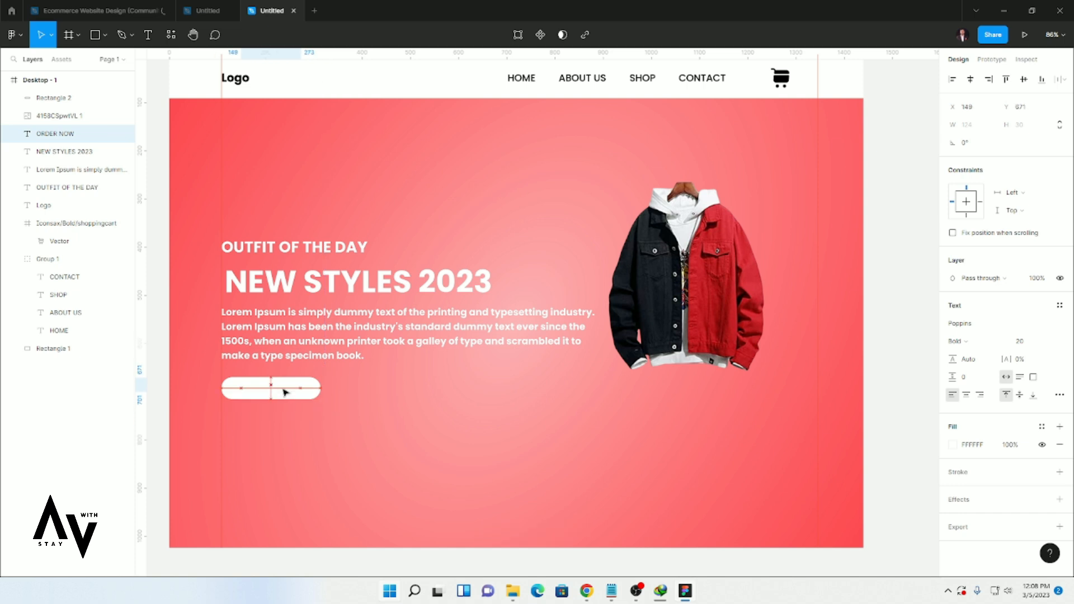
double_click(283, 387)
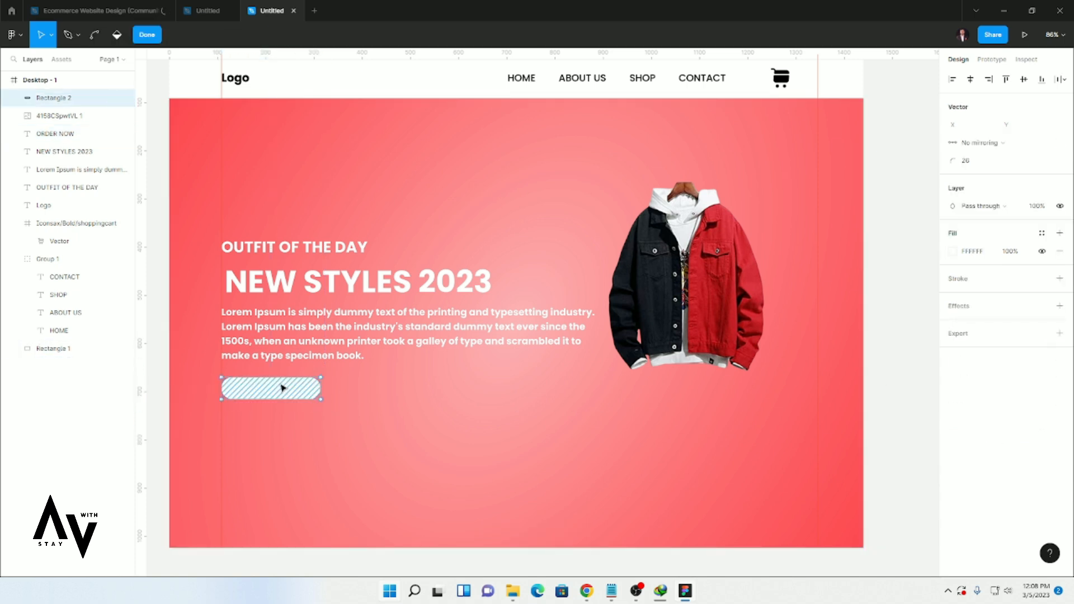
click(158, 36)
drag(72, 135, 72, 93)
Recolour the ORDER NOW text with a light red sampled from the hero gradient.
click(953, 445)
drag(845, 390, 843, 397)
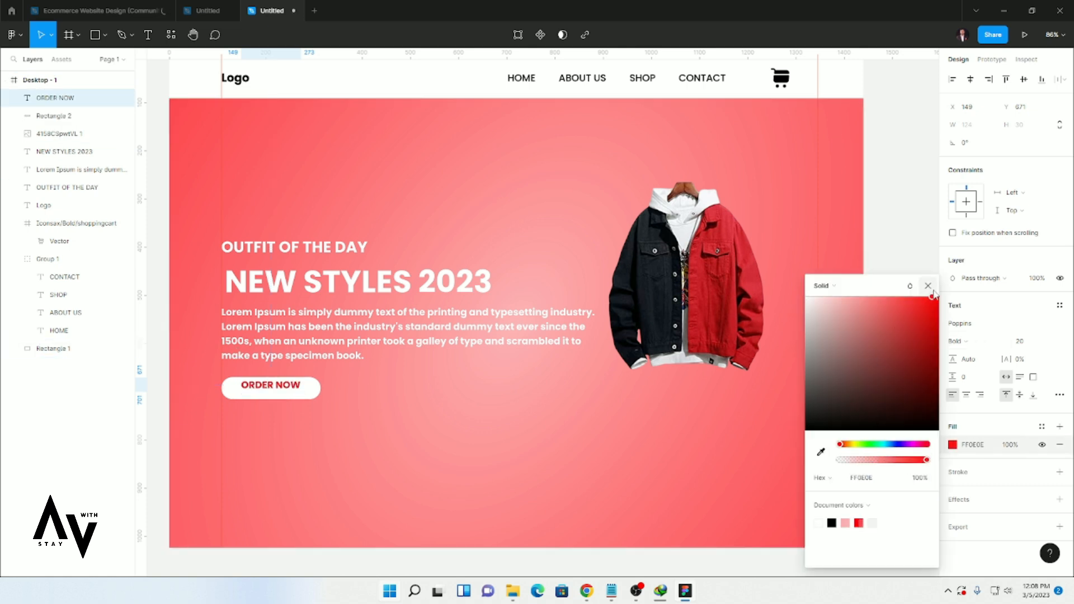
click(820, 454)
click(840, 193)
Select the ORDER NOW text together with its button rectangle and align their vertical centres.
click(280, 388)
click(286, 394)
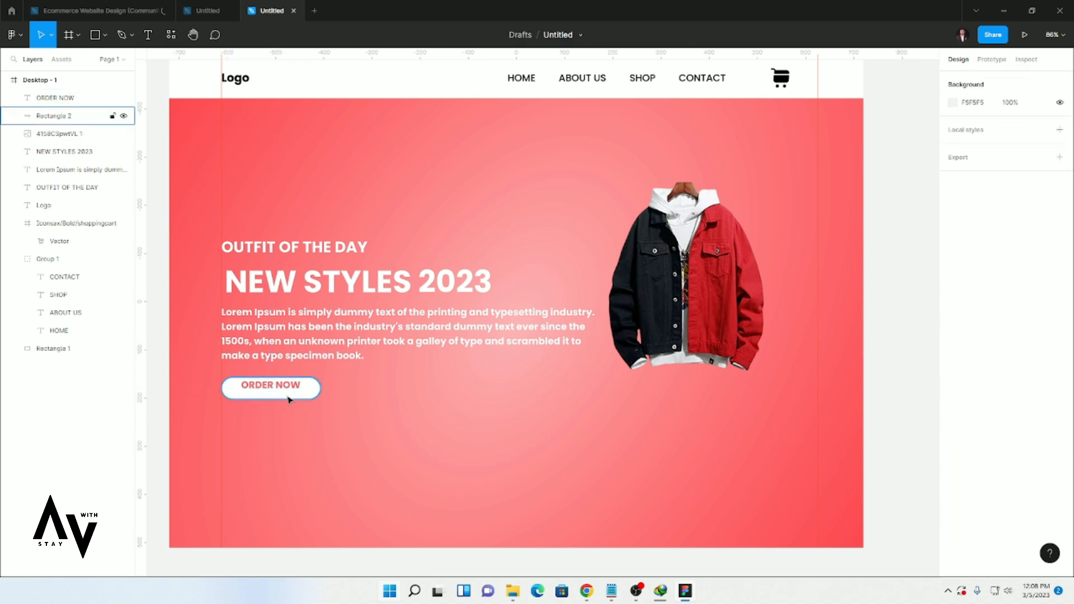
shift+click(287, 391)
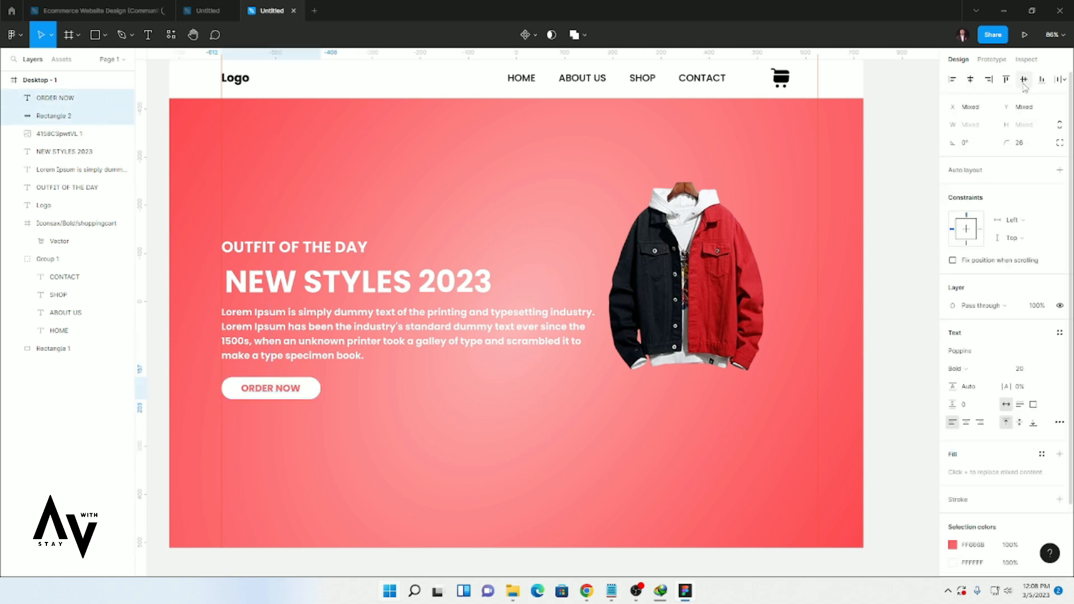
click(894, 353)
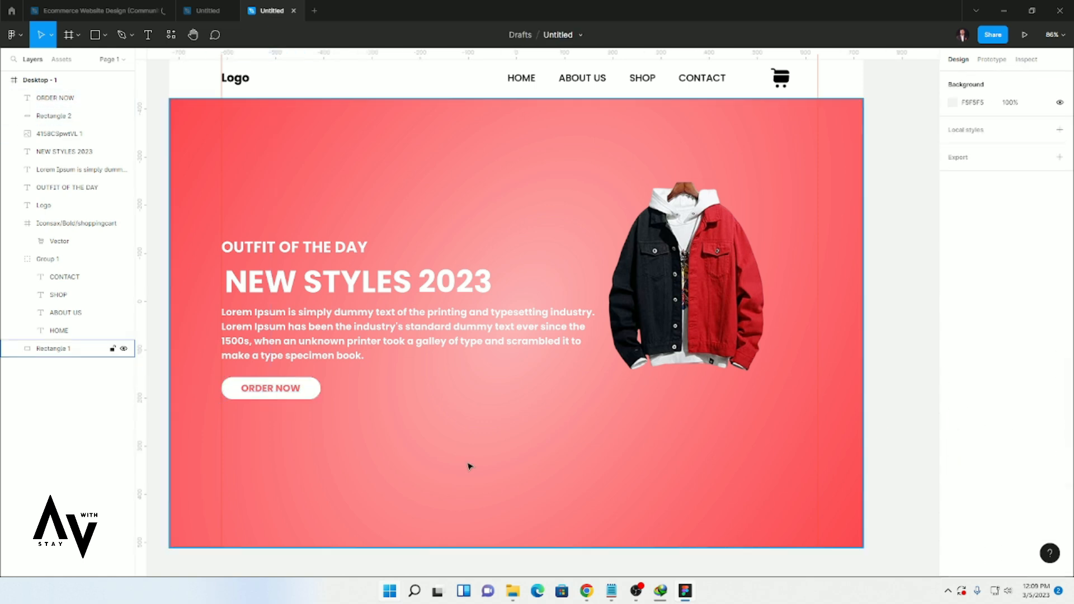
click(338, 409)
scroll(383, 442, down, 2)
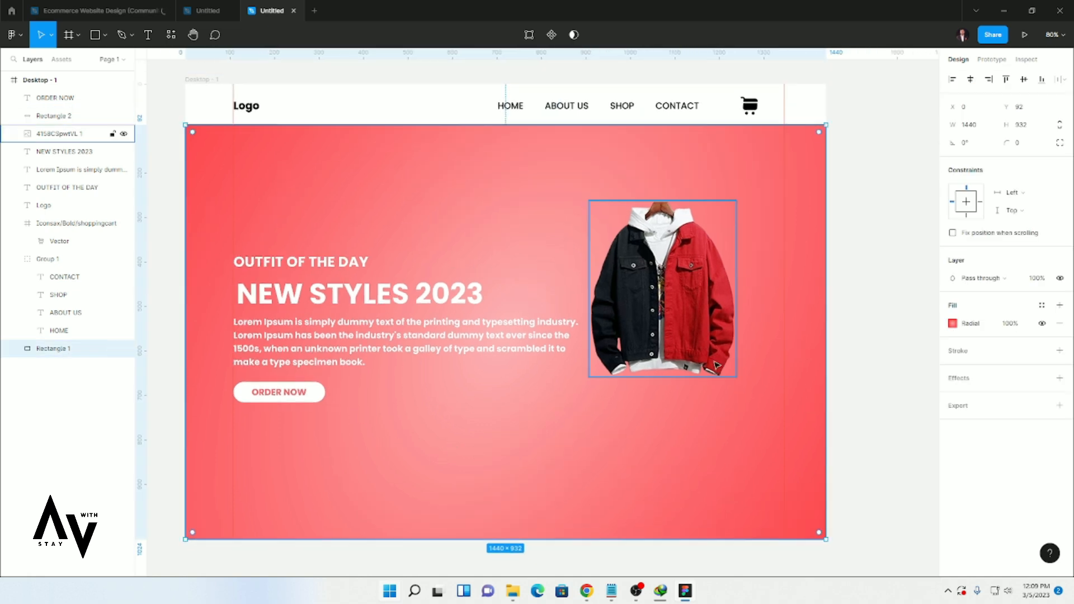
Move the large black-and-red jacket slightly further down and to the right in the hero.
drag(677, 338, 701, 350)
key(Escape)
Import the three jacket photos from the Downloads folder and place each one near the hero's right edge.
click(105, 34)
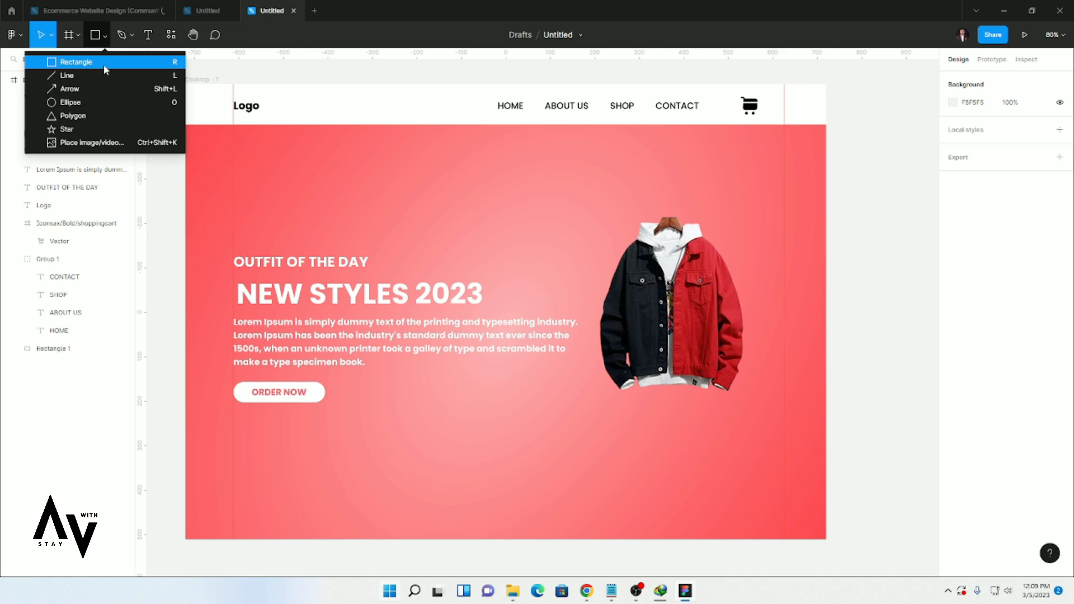
click(96, 143)
click(250, 114)
ctrl+click(190, 115)
ctrl+click(131, 134)
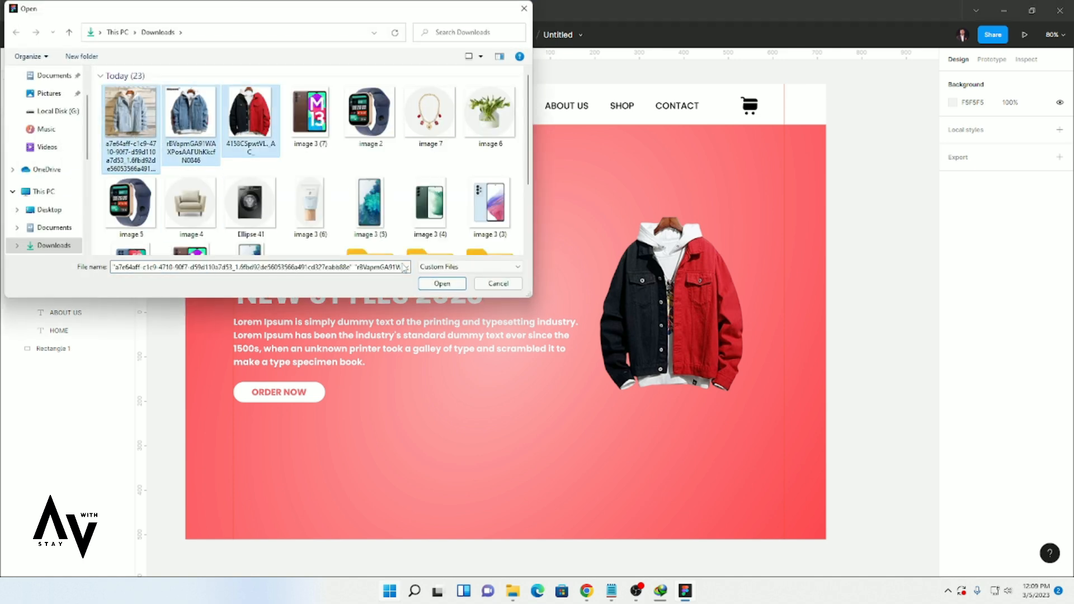
click(442, 283)
scroll(644, 313, down, 3)
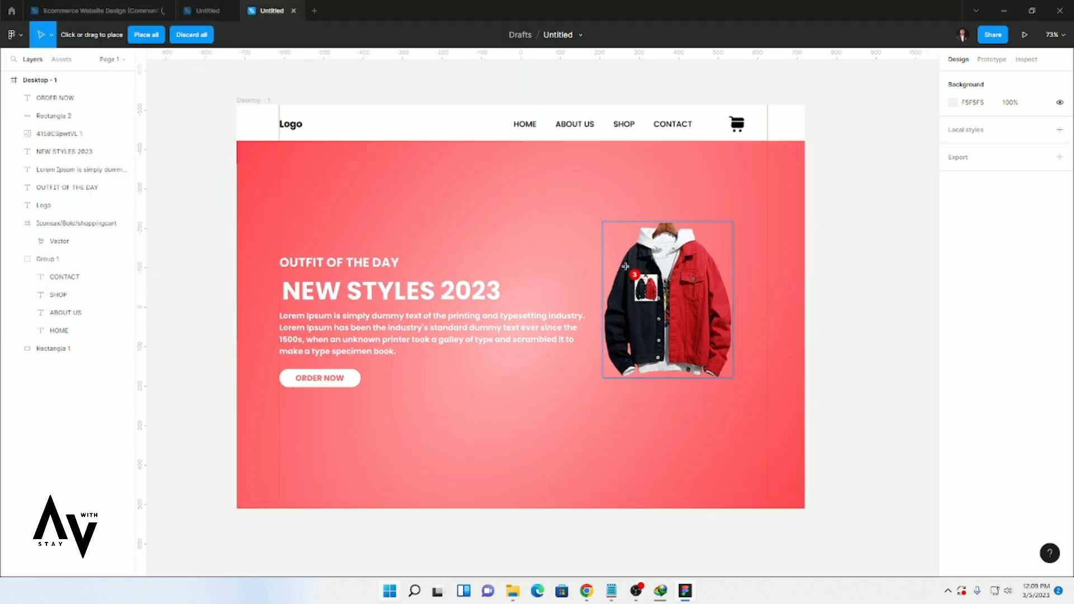
click(797, 214)
click(812, 307)
click(823, 434)
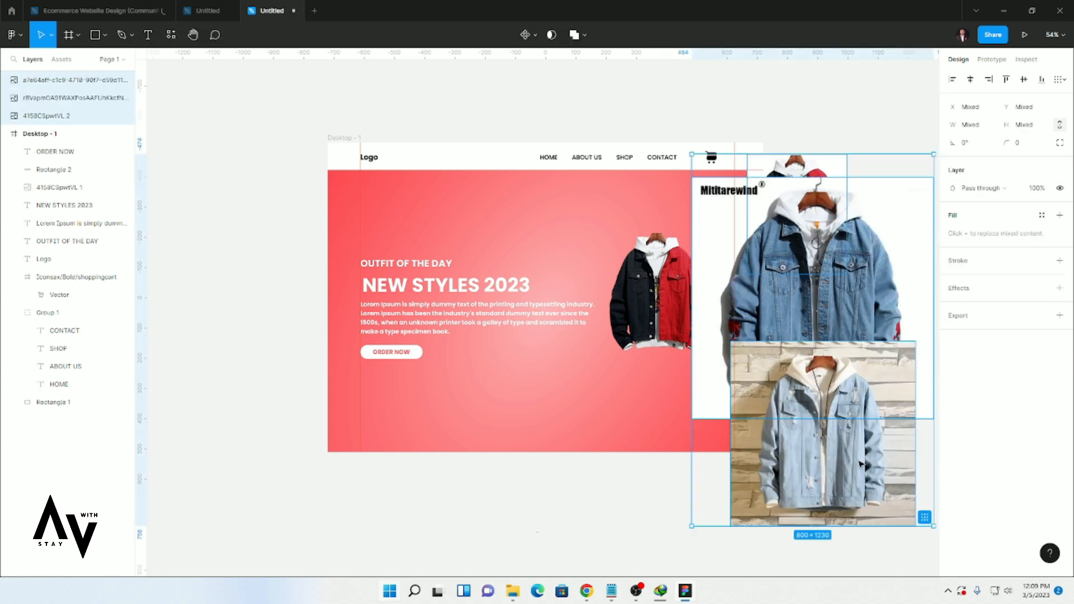
Shrink the light denim photo to 335 × 335 and the blue denim photo to 376 × 376, moving both outside the frame.
drag(917, 529, 832, 442)
drag(795, 399, 864, 488)
click(884, 367)
drag(933, 418, 806, 291)
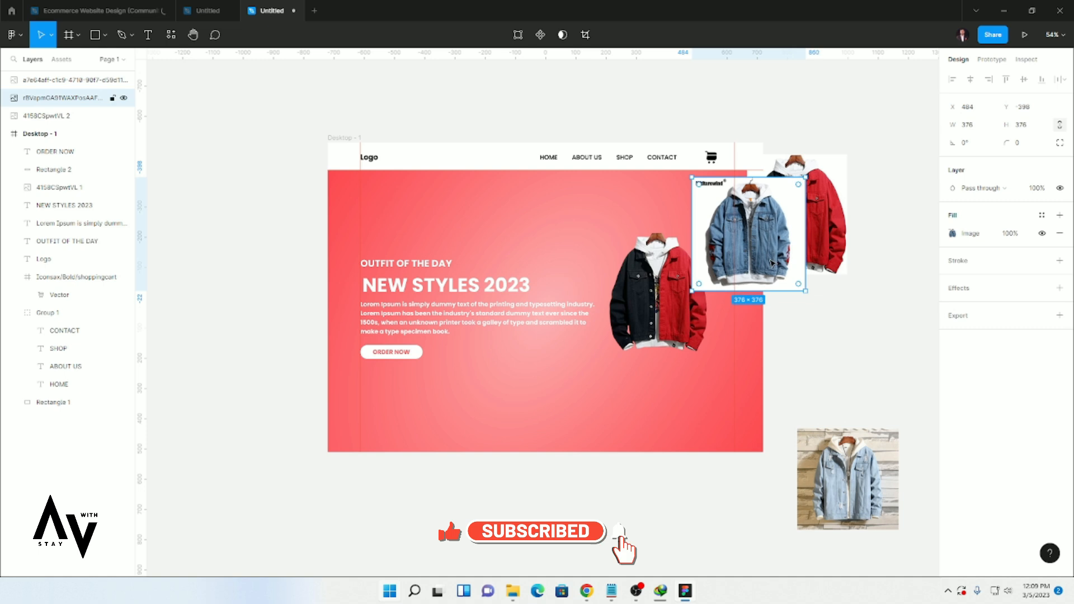
drag(767, 247, 876, 367)
Shrink the newly imported black-and-red jacket to 130 × 156 and place it below the large jacket at X 808, Y 716.
drag(809, 233, 599, 397)
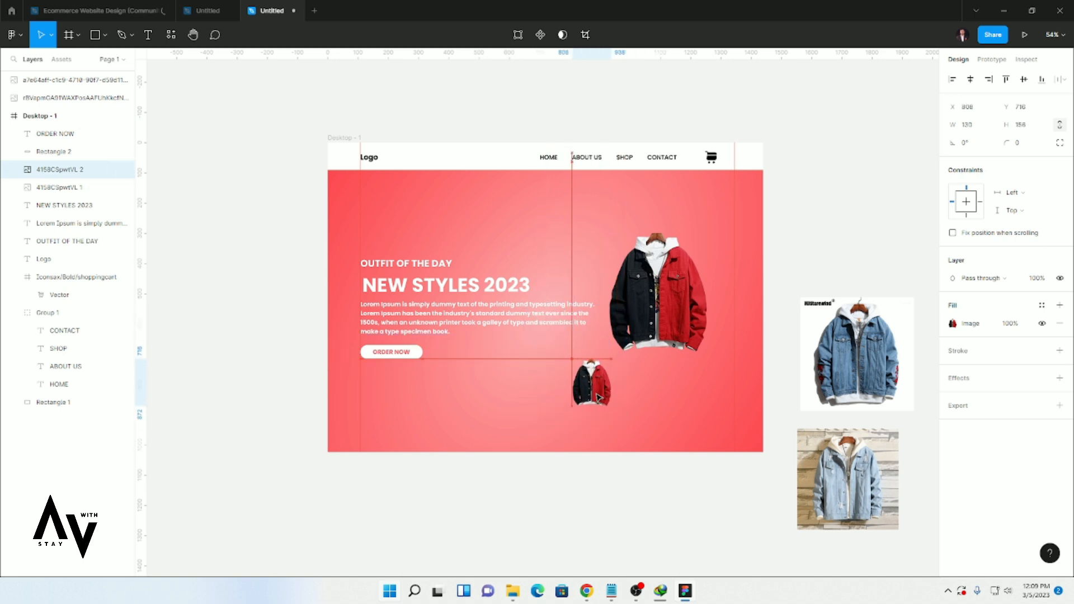
key(Escape)
Remove the background of the blue denim jacket photo with the Remove BG plugin.
click(846, 379)
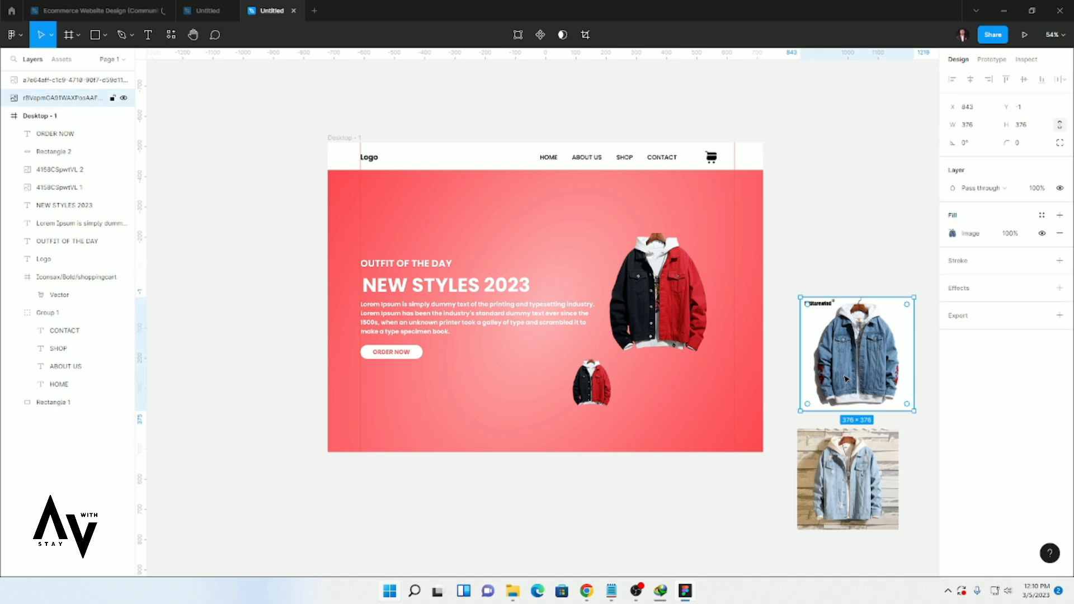
key(shift+i)
click(316, 138)
click(295, 159)
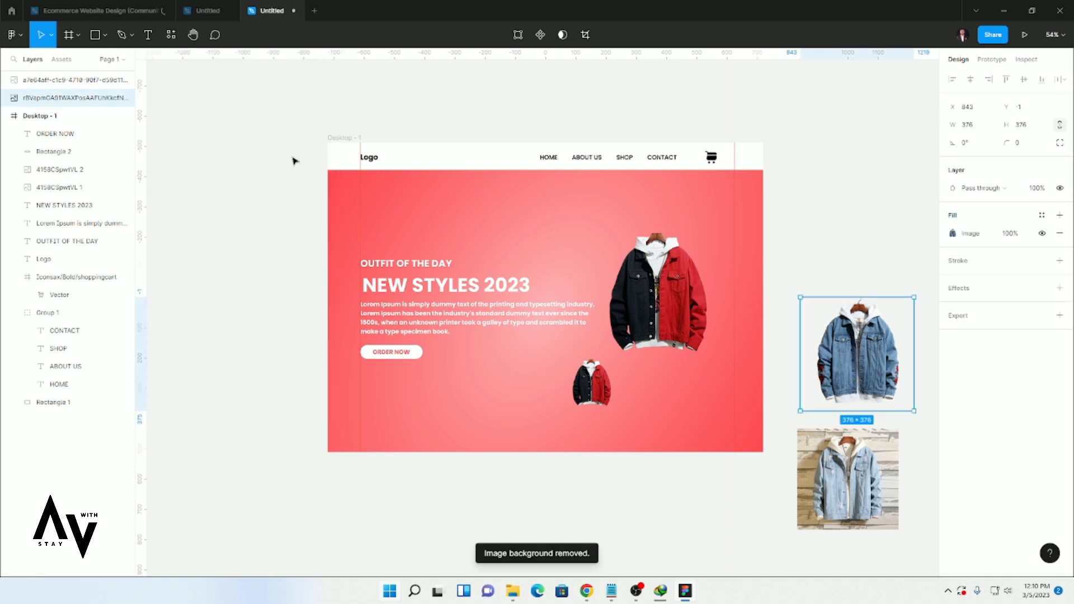
Shrink the blue denim jacket to 167 × 167 and place it beside the small black-and-red jacket at X 973, Y 716.
click(592, 385)
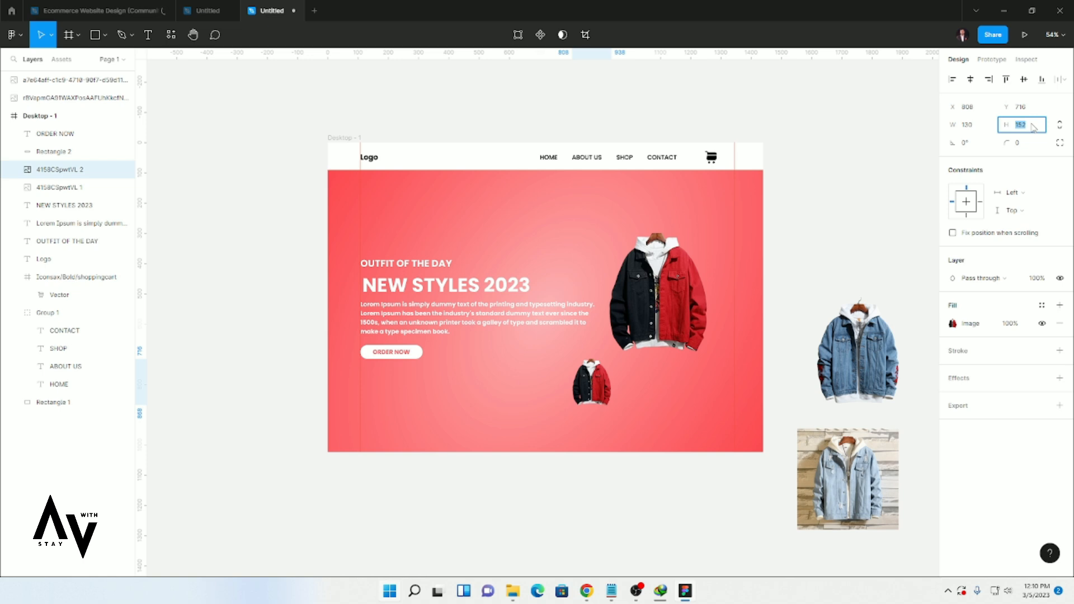
click(896, 284)
click(887, 314)
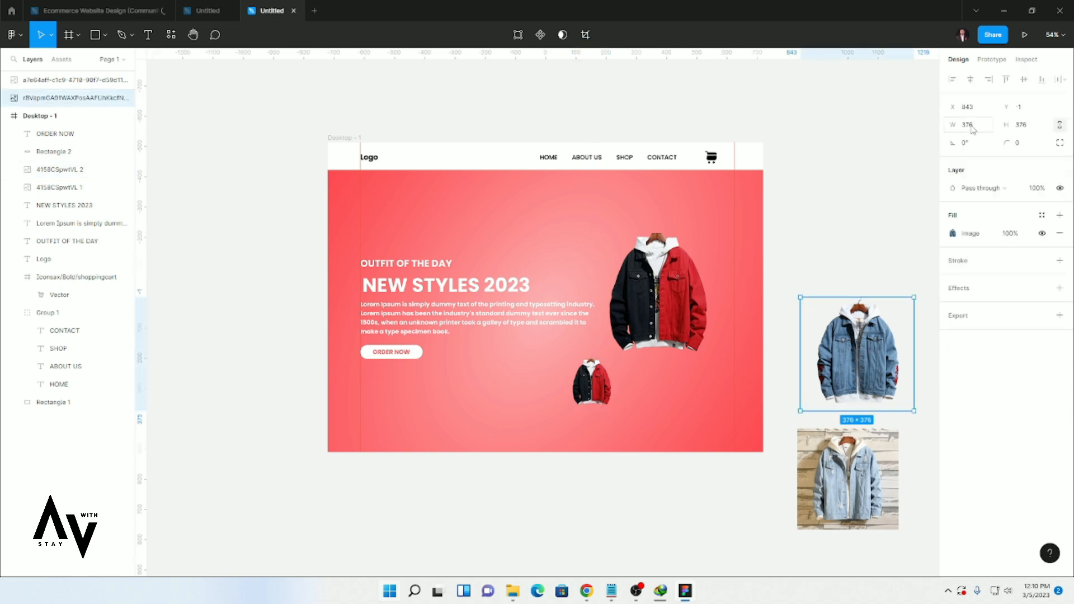
text(130)
click(1020, 129)
key(Return)
drag(822, 319, 658, 397)
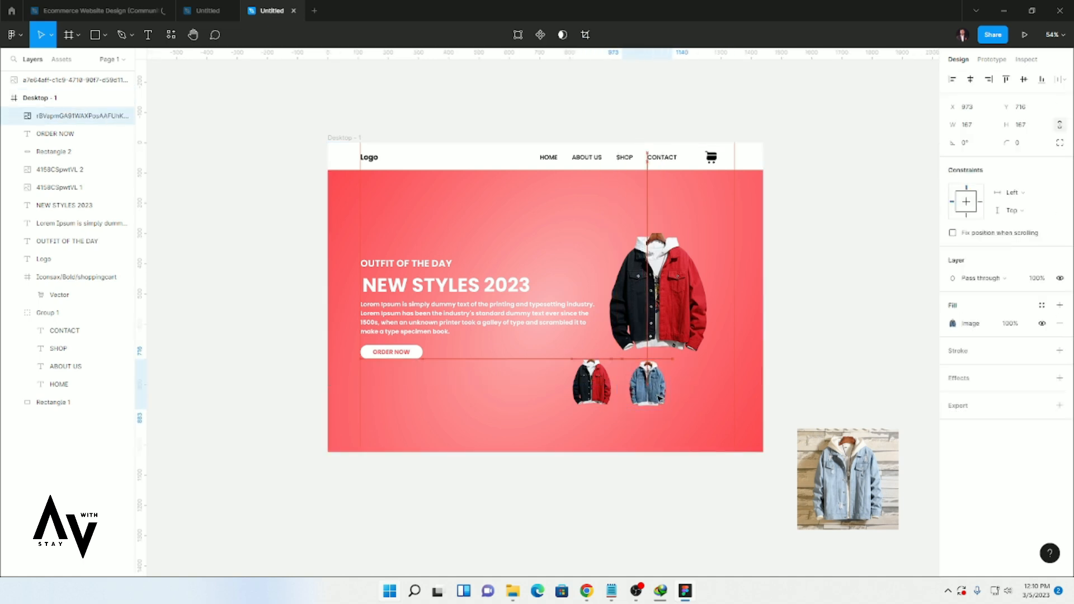
Remove the background of the light denim jacket photo with the Remove BG plugin.
click(839, 484)
click(171, 35)
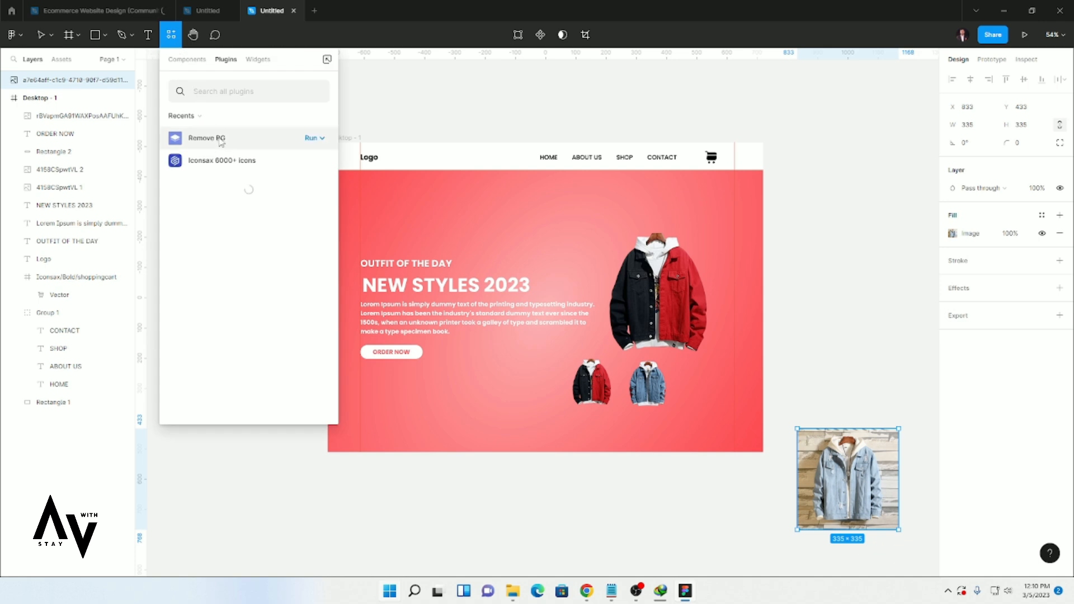
click(309, 138)
click(278, 159)
click(257, 213)
click(238, 233)
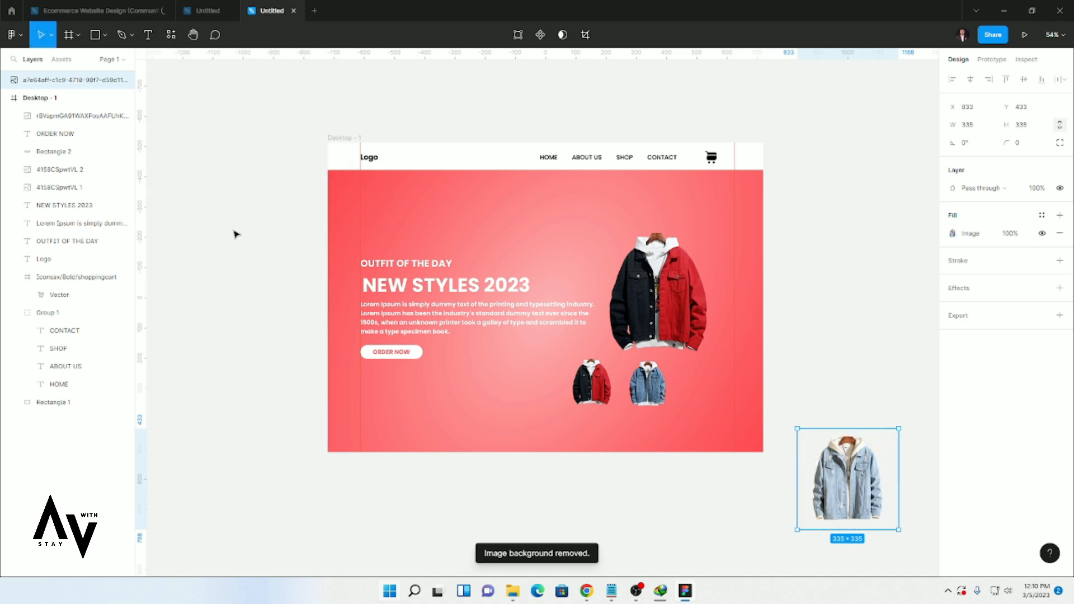
Shrink the light denim jacket to 166 × 166 and place it at the end of the thumbnail row at X 1155, Y 717.
drag(905, 524, 710, 393)
scroll(724, 422, up, 2)
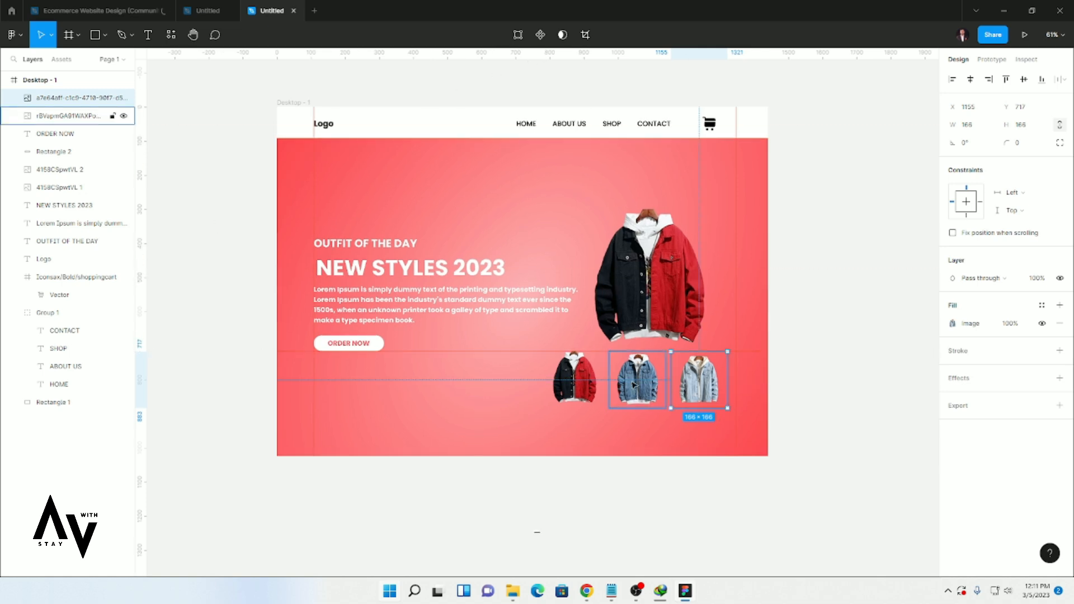
Add a horizontal ruler guide along the lower edge of the jacket thumbnails at about Y 877.
scroll(634, 385, up, 5)
drag(481, 424, 141, 418)
drag(565, 55, 611, 426)
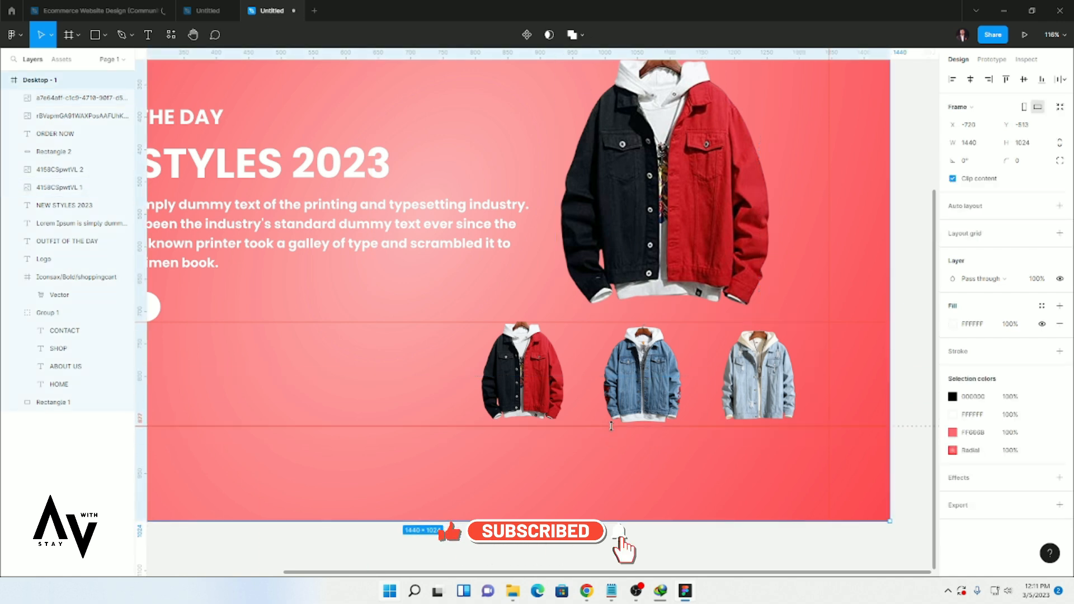
Enlarge the light denim thumbnail to about 187 × 187 so the jacket spans the two horizontal guides.
click(643, 381)
click(775, 380)
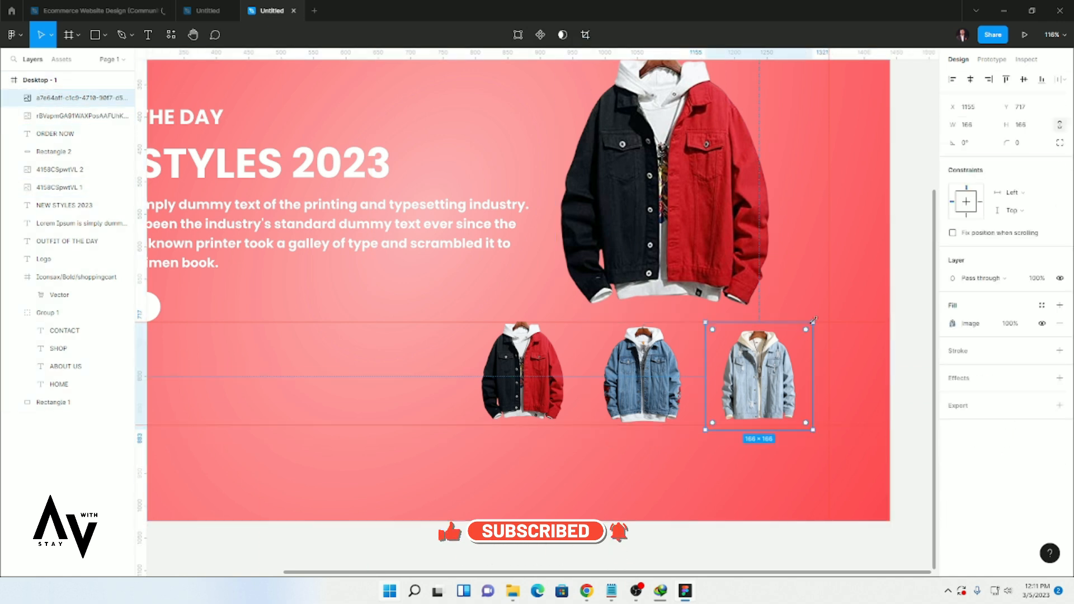
drag(814, 321, 821, 317)
drag(821, 431, 830, 439)
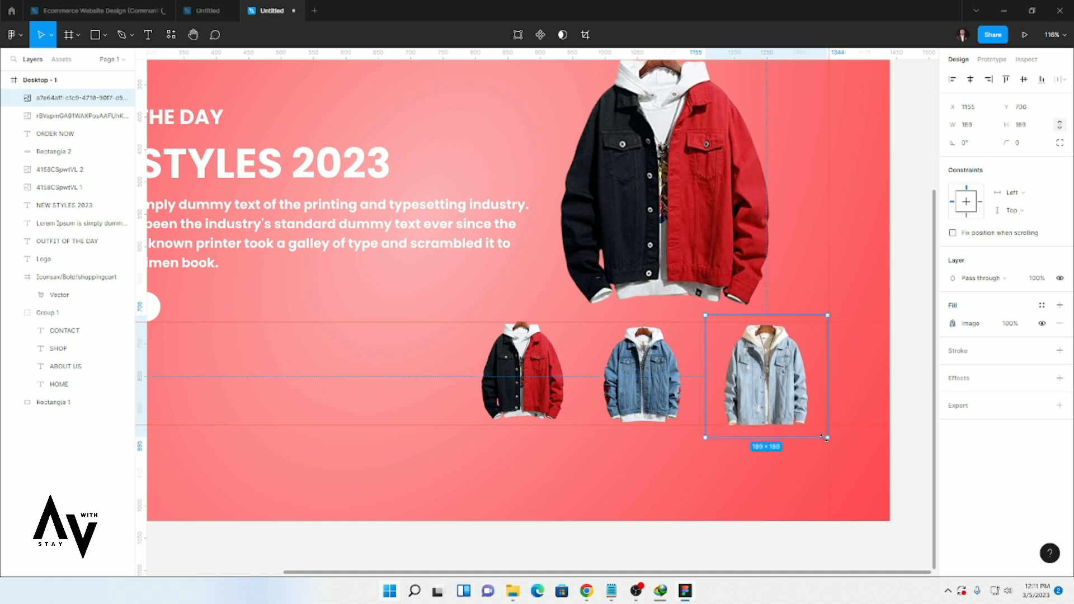
Enlarge the blue denim thumbnail to about 177 × 177 and the black-and-red thumbnail to span the same guides.
click(662, 370)
drag(696, 321, 701, 317)
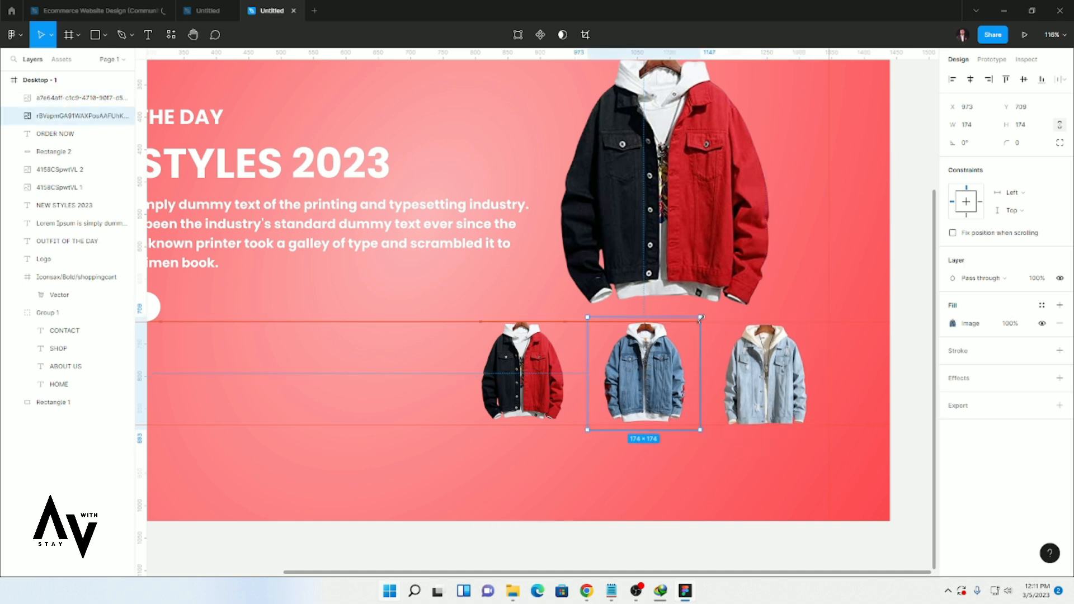
drag(704, 432, 706, 434)
click(551, 406)
drag(565, 419, 571, 426)
click(637, 460)
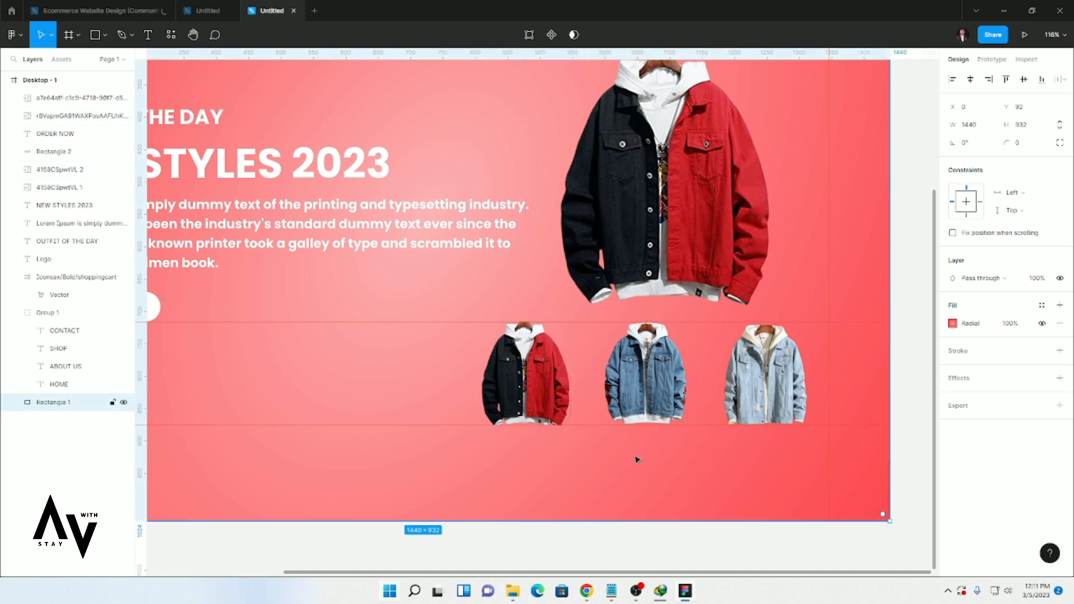
Select the three jacket thumbnails and group them.
scroll(603, 444, down, 3)
click(726, 395)
shift+click(638, 394)
shift+click(549, 395)
right_click(631, 399)
click(658, 370)
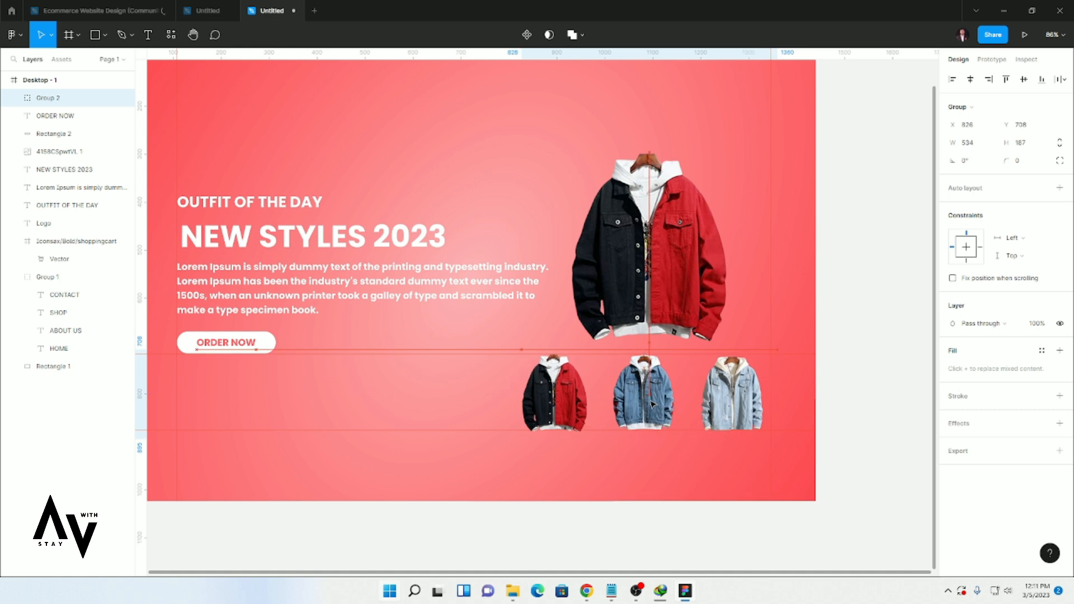
Centre the thumbnail group under the large jacket at X 835, Y 708 and ungroup it.
drag(654, 404, 658, 404)
right_click(648, 403)
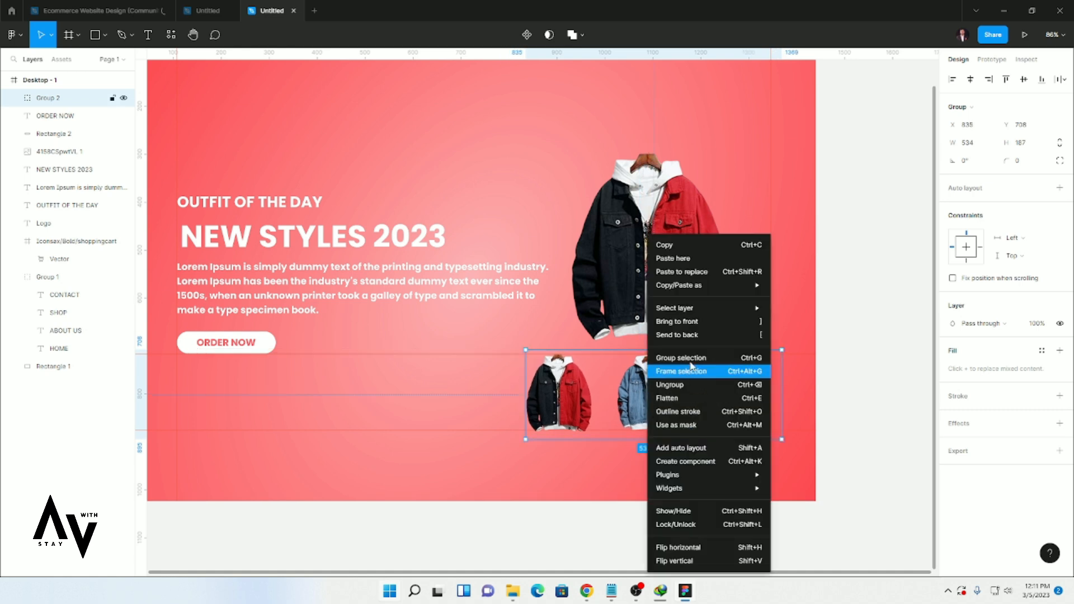
click(682, 389)
click(590, 466)
Hide the rulers and their guides on the canvas.
scroll(579, 449, down, 1)
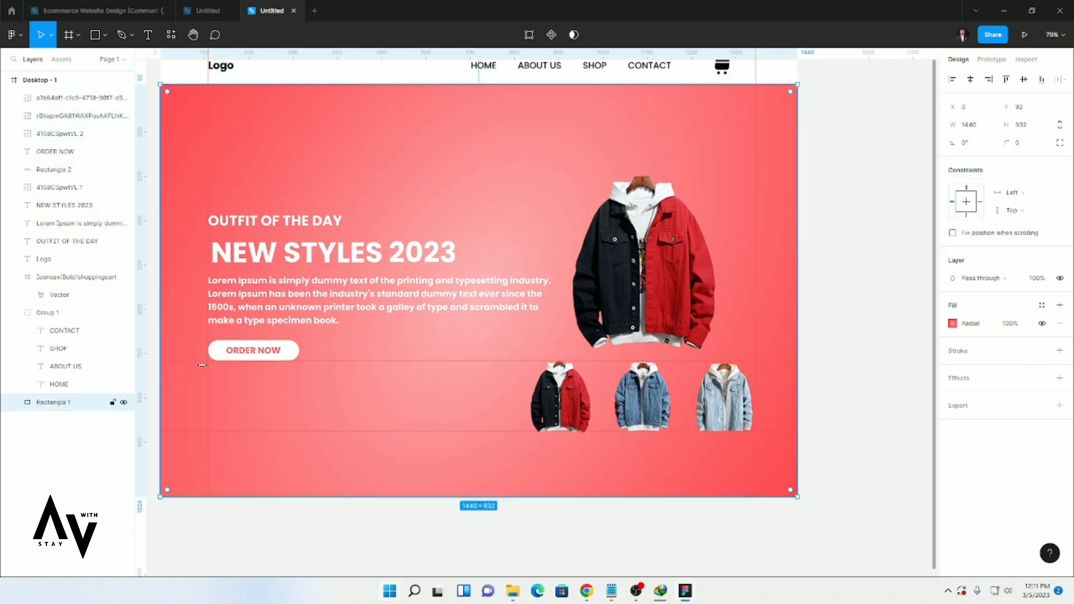
click(19, 40)
mouse_move(41, 117)
click(145, 139)
scroll(551, 168, down, 3)
scroll(576, 168, up, 2)
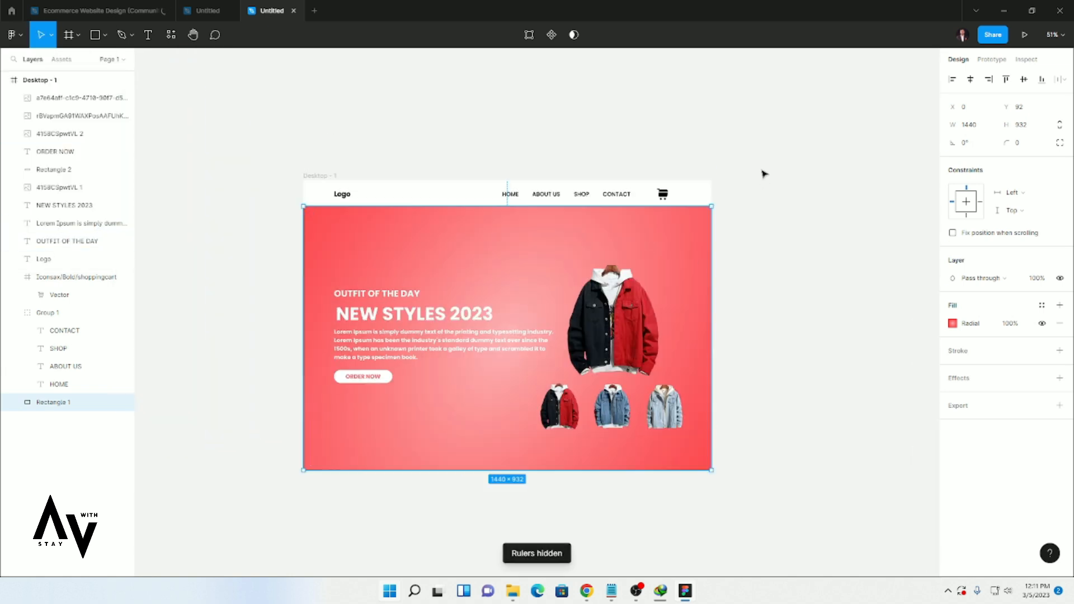
drag(759, 157, 241, 484)
click(88, 81)
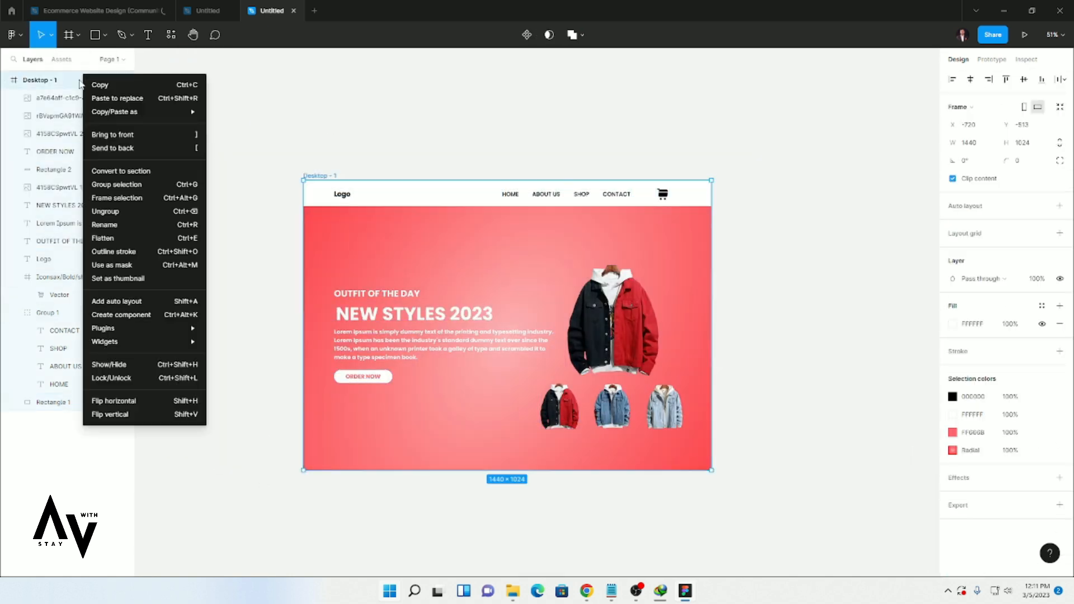
key(Escape)
key(ctrl+f)
key(Escape)
Duplicate the Desktop - 1 frame twice to create Desktop - 2 and Desktop - 3 beside it.
click(80, 87)
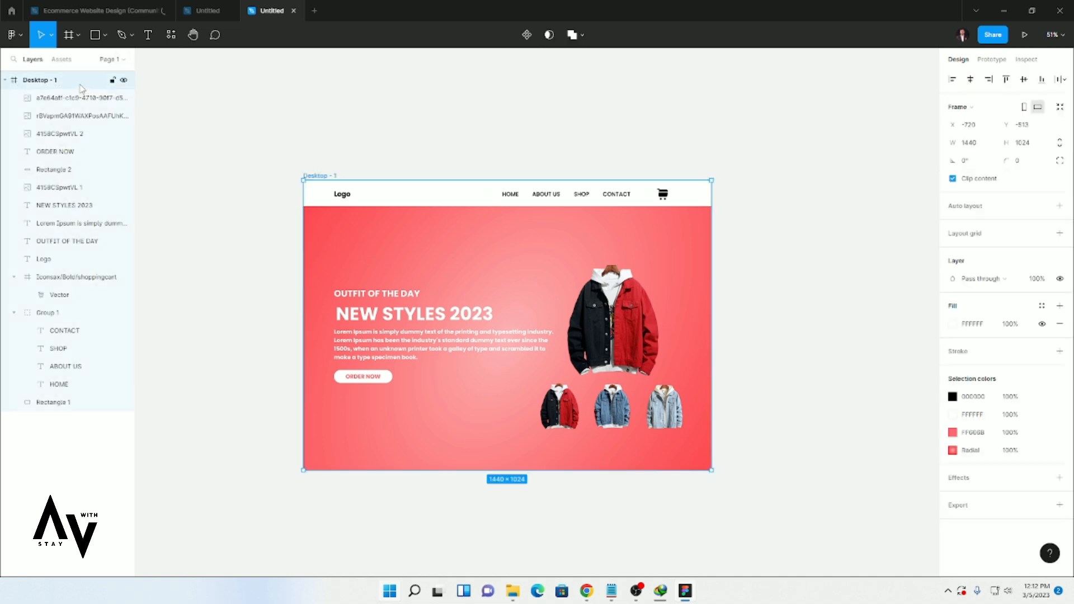
key(ctrl+d)
key(ctrl+d)
click(238, 105)
scroll(238, 104, down, 3)
drag(538, 573, 409, 571)
scroll(346, 420, up, 1)
click(336, 356)
click(992, 60)
click(758, 436)
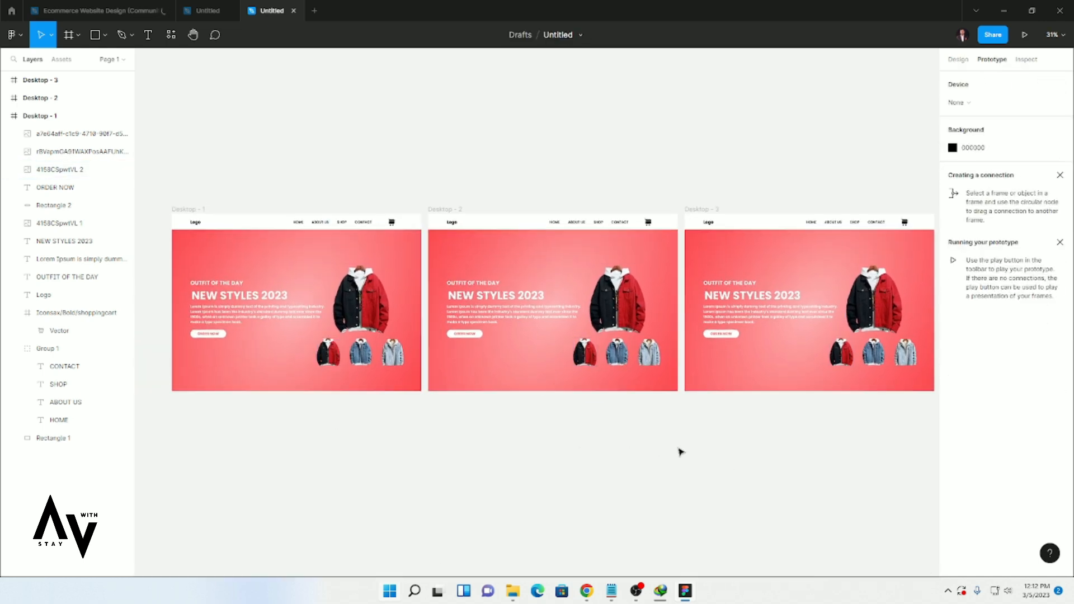
scroll(678, 451, up, 1)
click(337, 287)
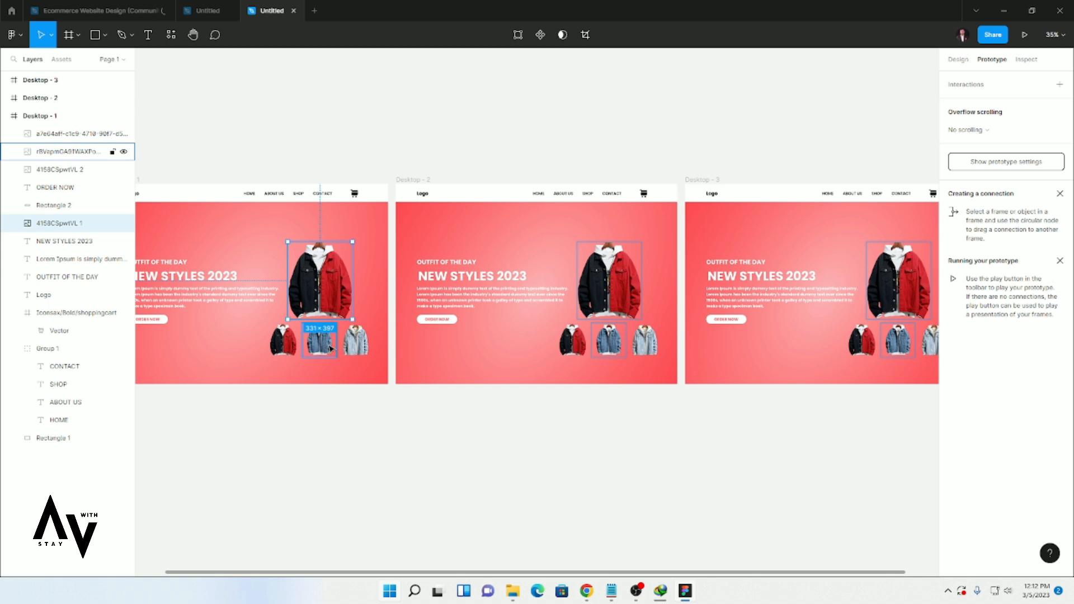
Copy the blue denim thumbnail from Desktop - 1 below Desktop - 2 and set its width to 331 and height to 397.
drag(327, 349, 645, 454)
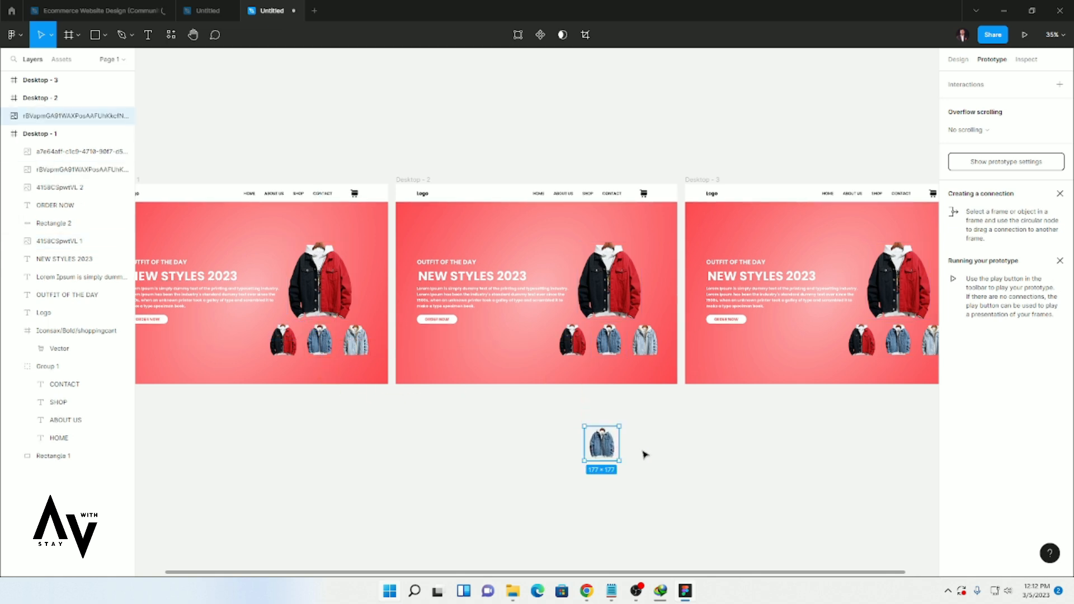
click(609, 279)
click(958, 60)
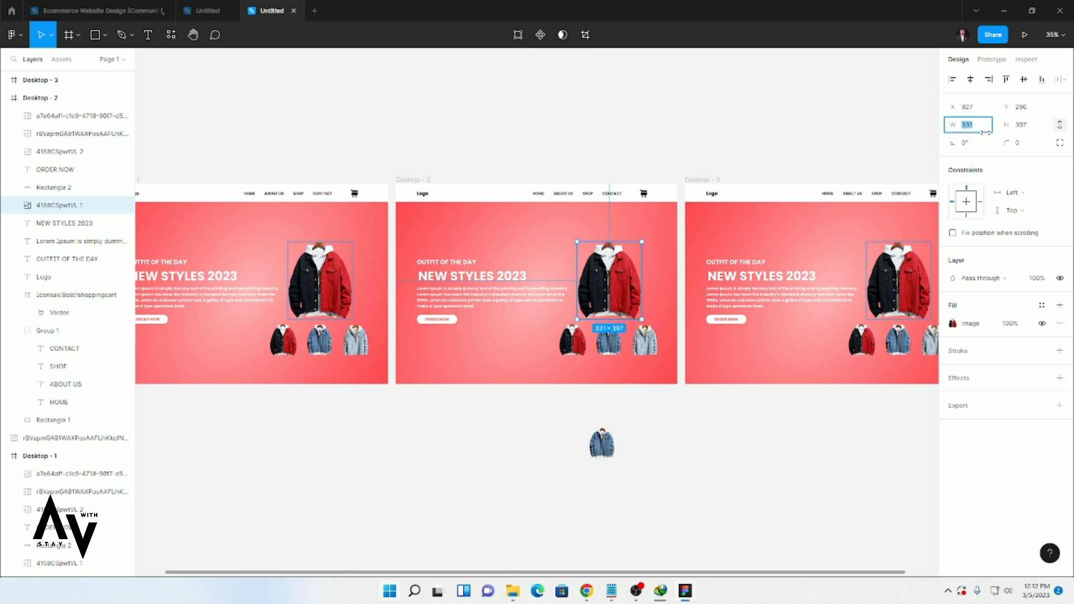
click(601, 445)
click(953, 234)
text(331)
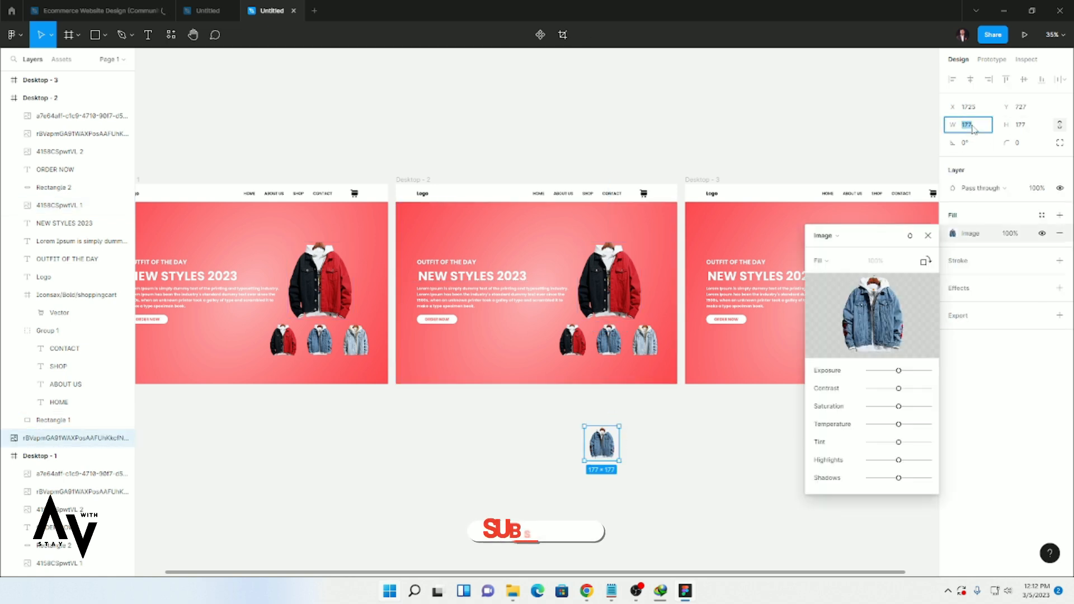
click(1022, 126)
text(31)
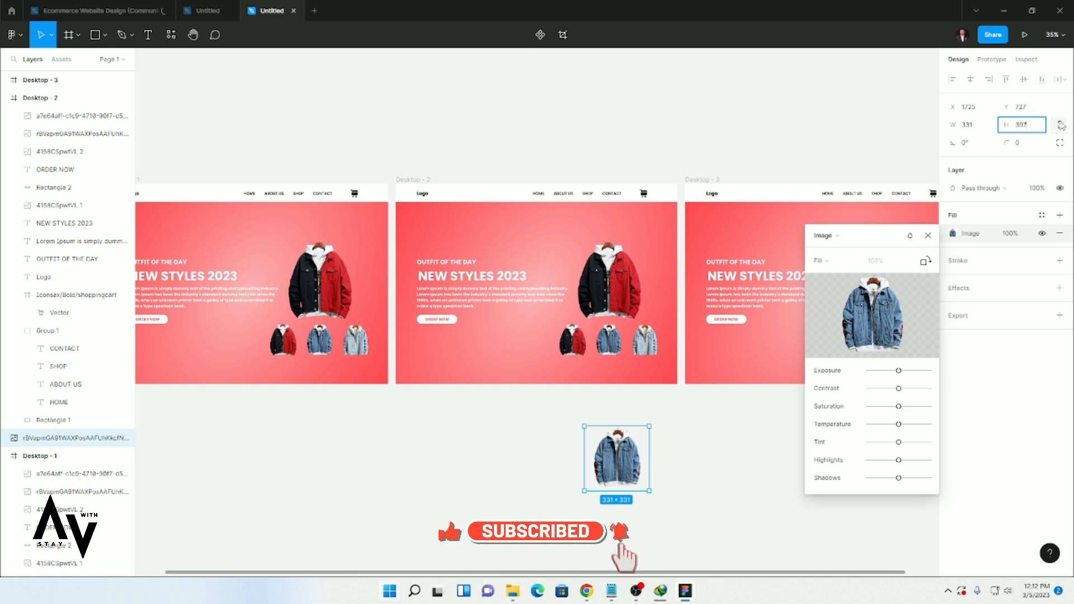
text(7)
key(Return)
Move the denim copy over the large black-and-red jacket in Desktop - 2 and scale it to 435 × 435.
drag(635, 461, 618, 307)
click(613, 291)
key(Delete)
key(ctrl+z)
scroll(621, 311, up, 5)
drag(664, 333, 682, 352)
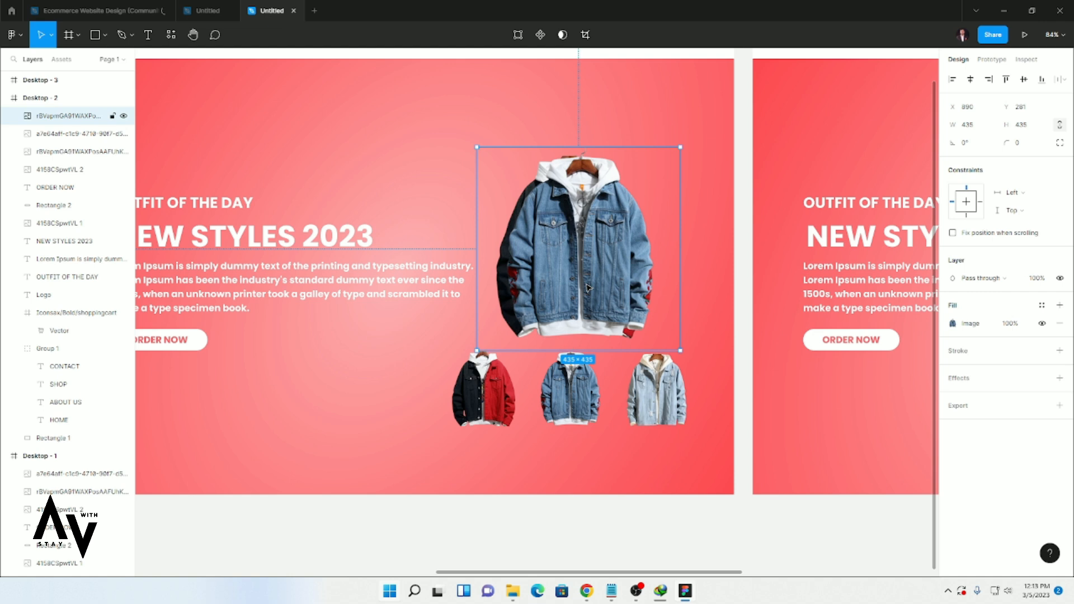
Line the large denim jacket up with the black-and-red jacket behind it at X 871, Y 281.
drag(627, 308, 618, 308)
click(694, 305)
click(608, 290)
click(694, 302)
click(610, 298)
click(694, 303)
click(602, 305)
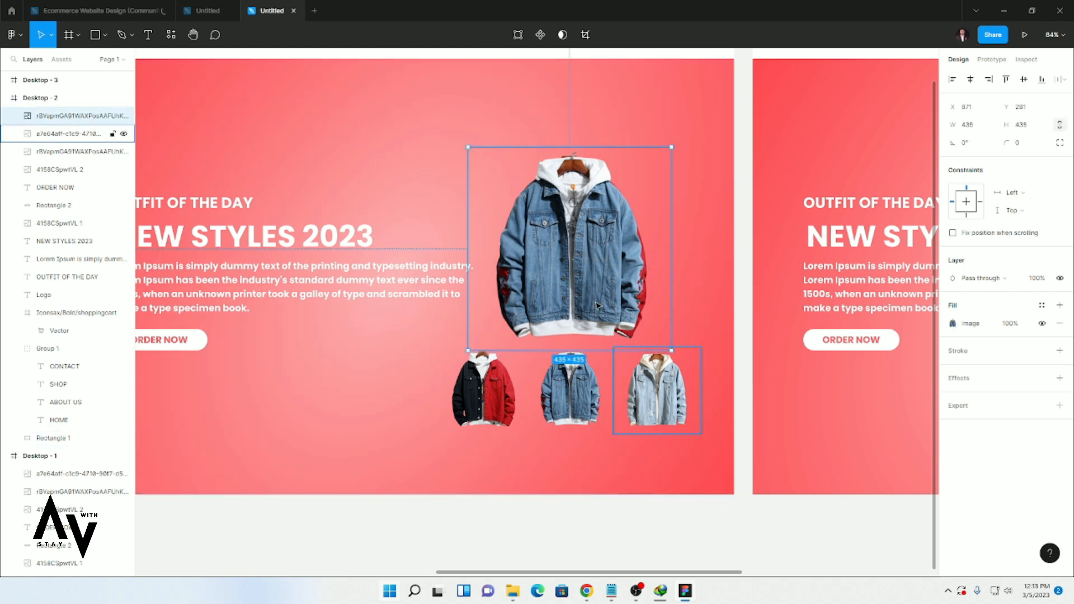
Delete the large black-and-red jacket from Desktop - 2 and place the denim jacket at X 883, Y 265.
drag(598, 305, 570, 297)
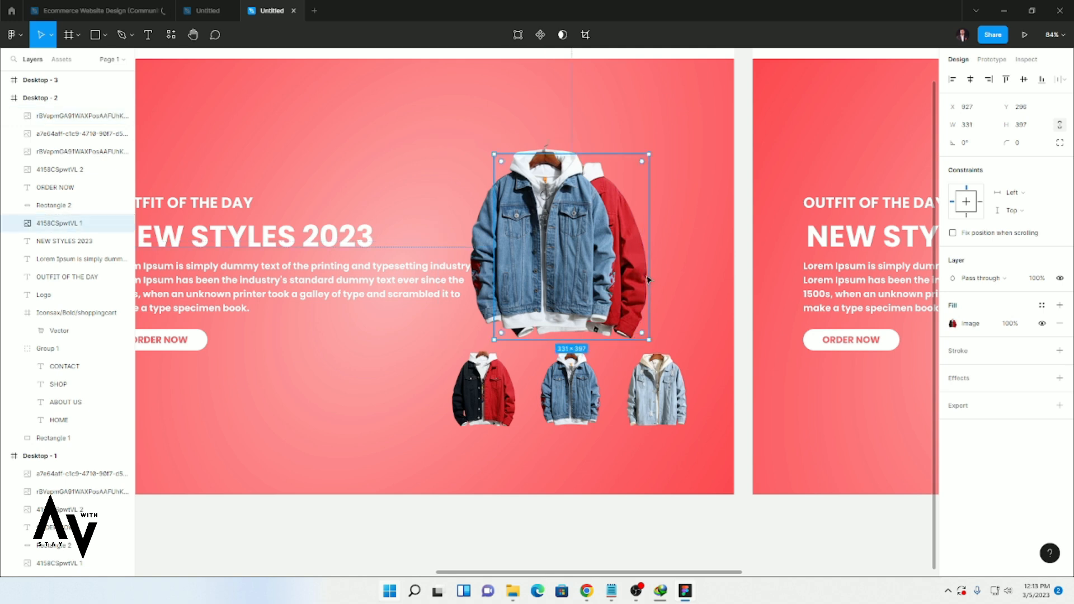
key(Delete)
click(631, 274)
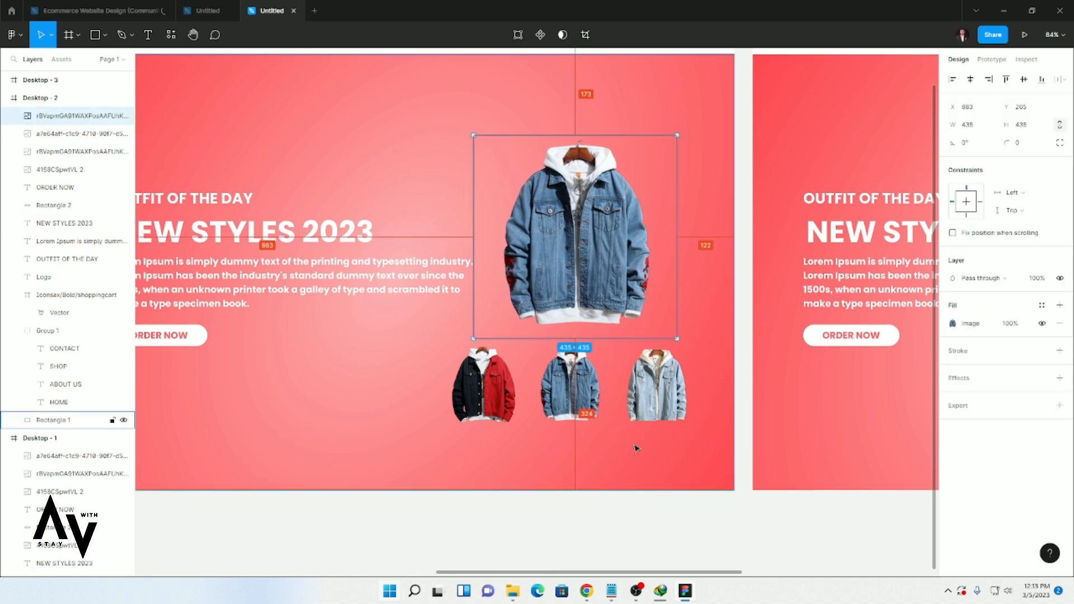
Copy the light denim thumbnail from Desktop - 2 to the empty canvas below Desktop - 3.
scroll(638, 453, down, 5)
drag(629, 412, 799, 487)
scroll(799, 481, down, 3)
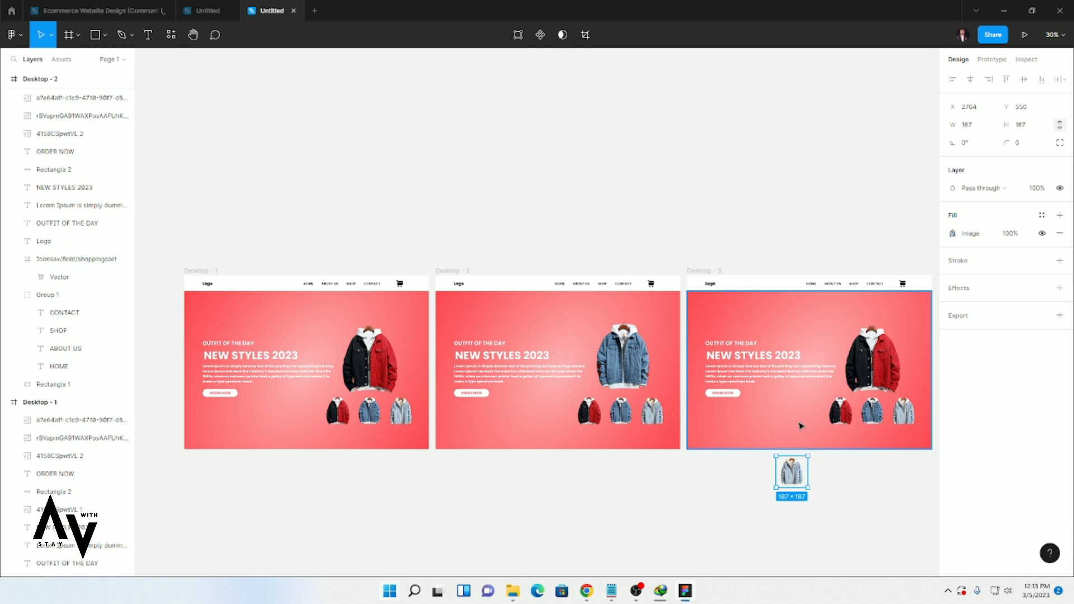
key(Escape)
click(83, 80)
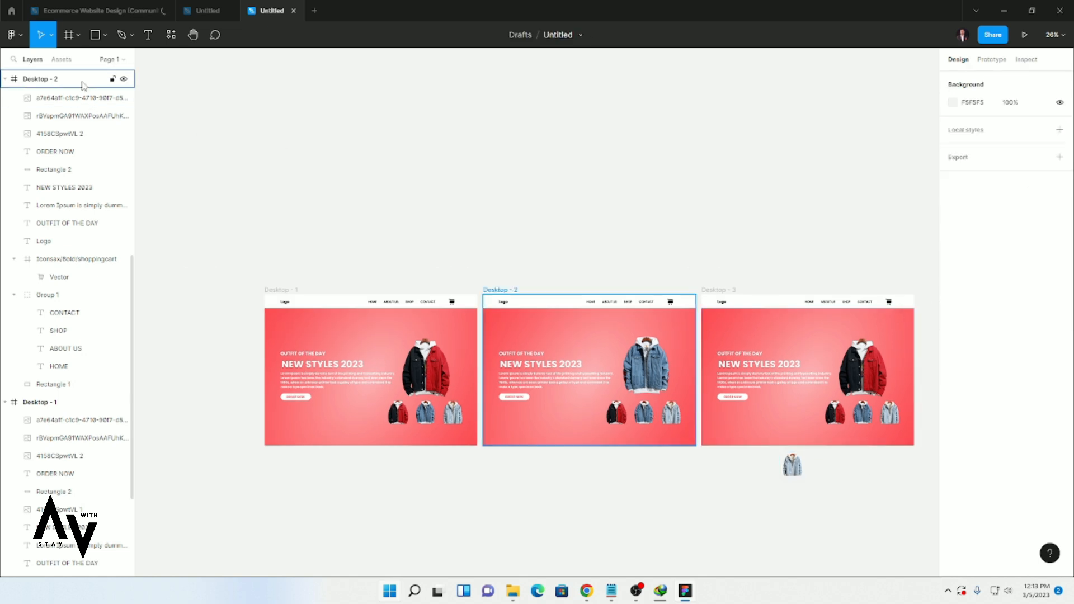
scroll(73, 282, up, 7)
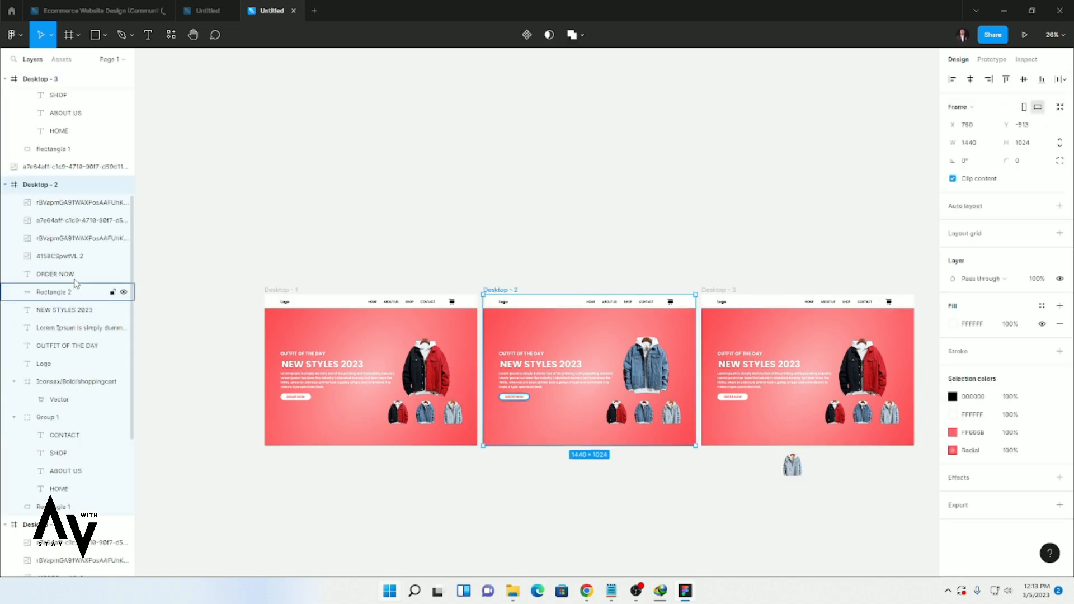
click(89, 81)
drag(806, 334, 685, 330)
key(ctrl+z)
scroll(933, 448, up, 1)
click(899, 302)
click(903, 380)
scroll(923, 409, up, 5)
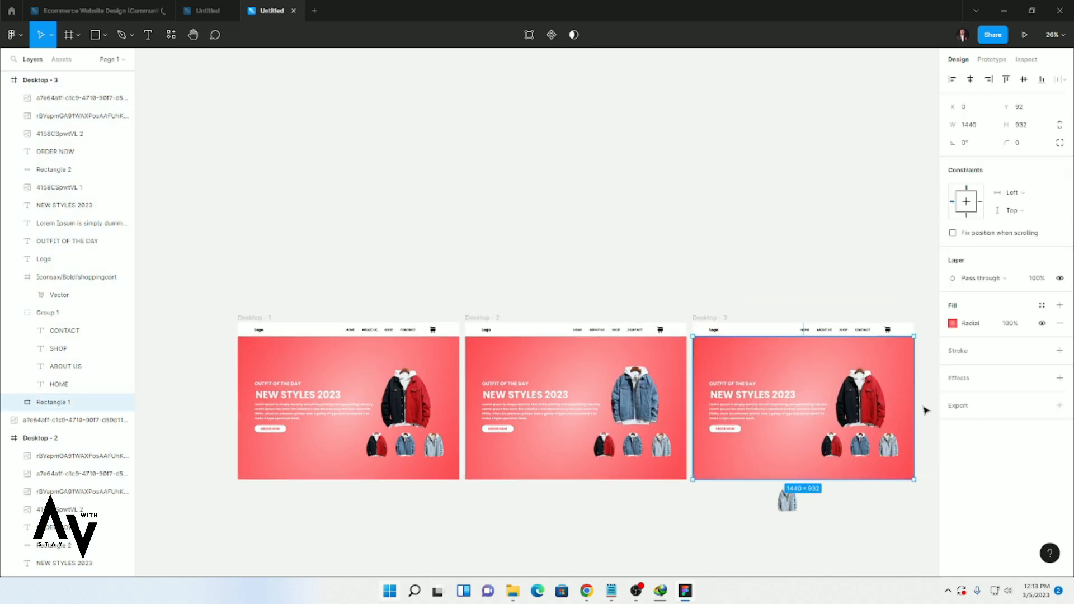
Set the light denim copy below Desktop - 3 to a width of 331 and a height of 397.
scroll(921, 427, down, 2)
click(609, 526)
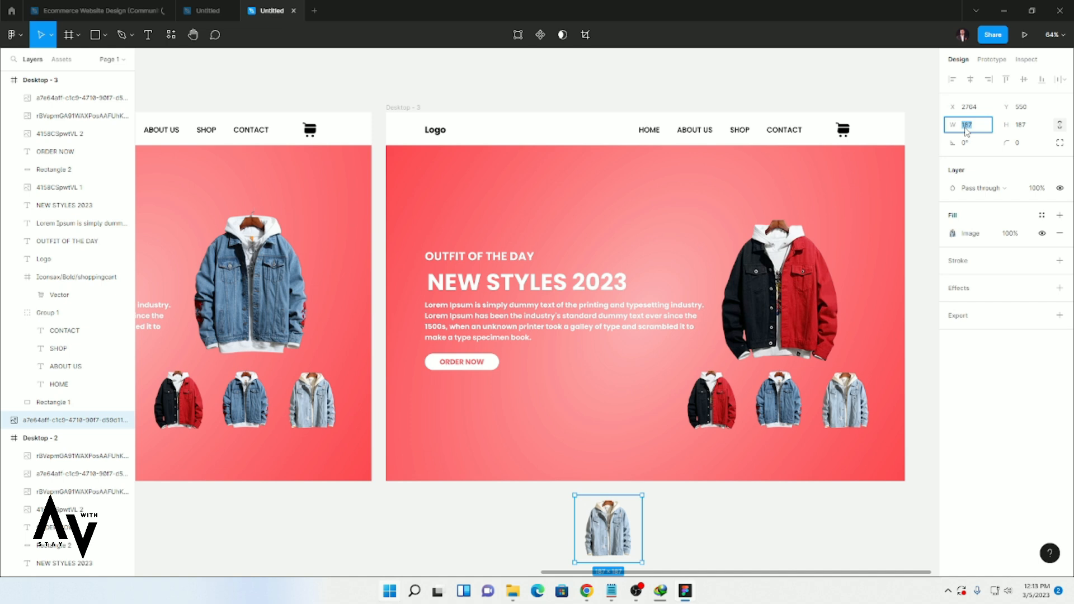
click(1029, 126)
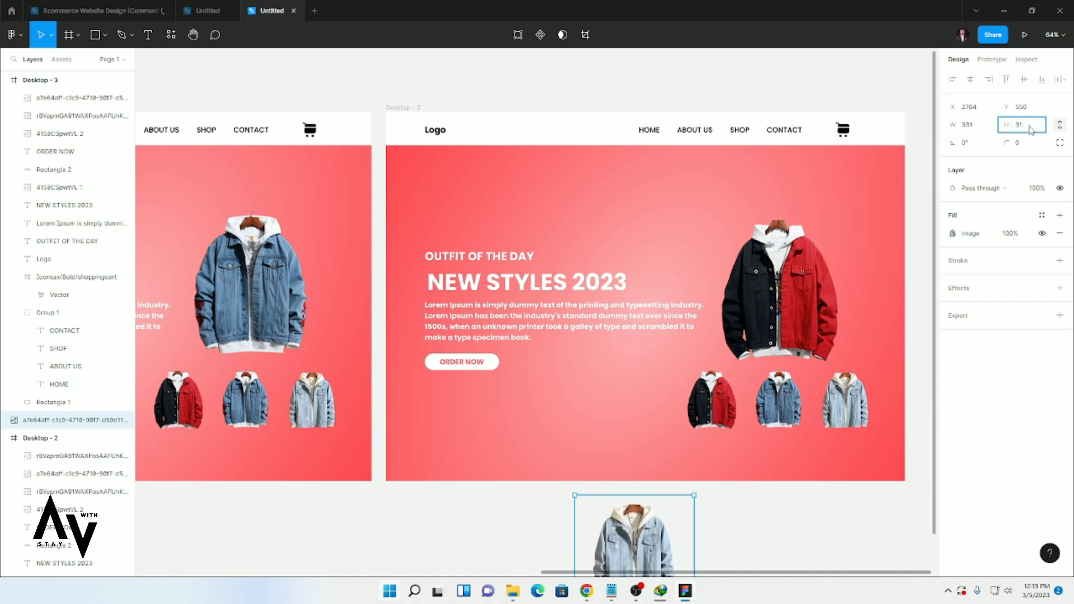
click(792, 503)
Move the light denim copy over the large black-and-red jacket in Desktop - 3 and scale it to about 459 × 459.
drag(661, 548, 789, 277)
drag(799, 336, 804, 325)
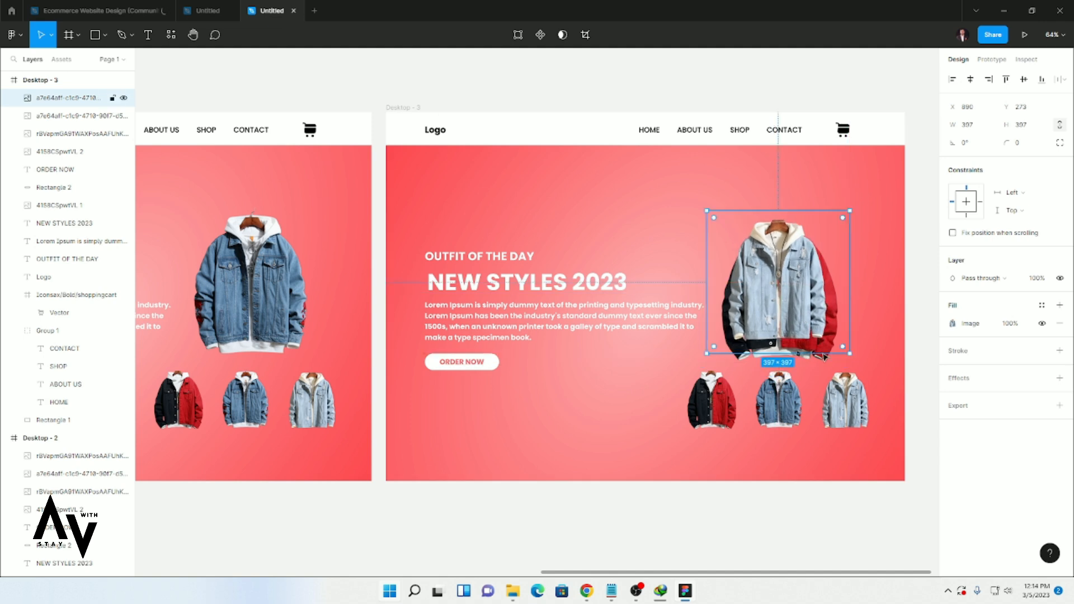
drag(851, 354, 873, 377)
Line the large light denim jacket up with the black-and-red jacket in Desktop - 3 and delete the black-and-red one behind it.
drag(790, 326, 814, 311)
click(818, 314)
key(Delete)
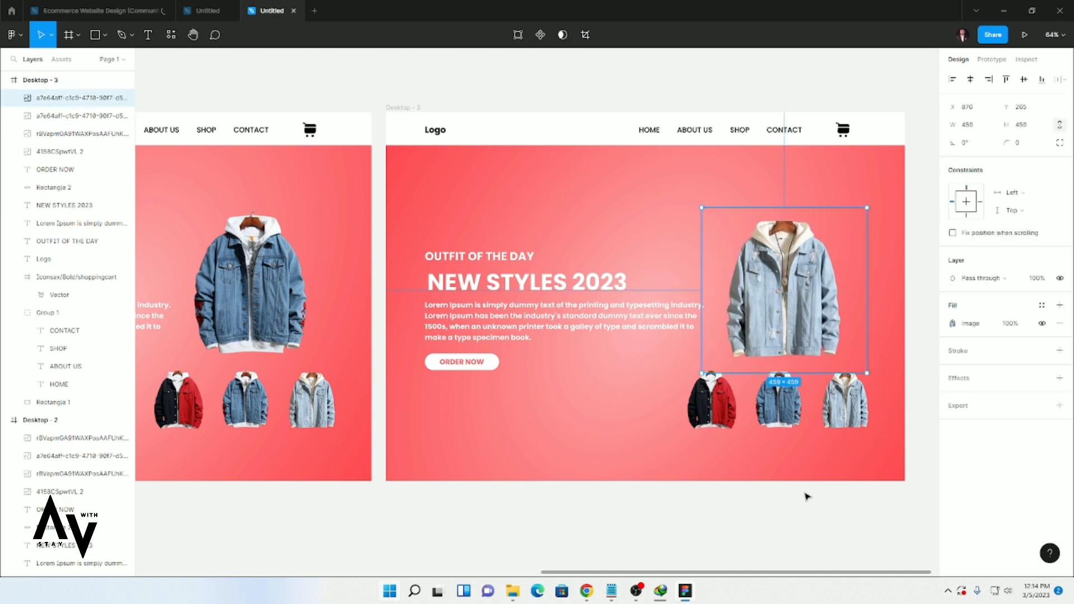
Connect the black-and-red thumbnail in Desktop - 1 to that frame's Rectangle 1 with an on-click Scroll to interaction.
click(806, 496)
scroll(696, 436, down, 2)
scroll(582, 462, down, 1)
drag(455, 574, 302, 566)
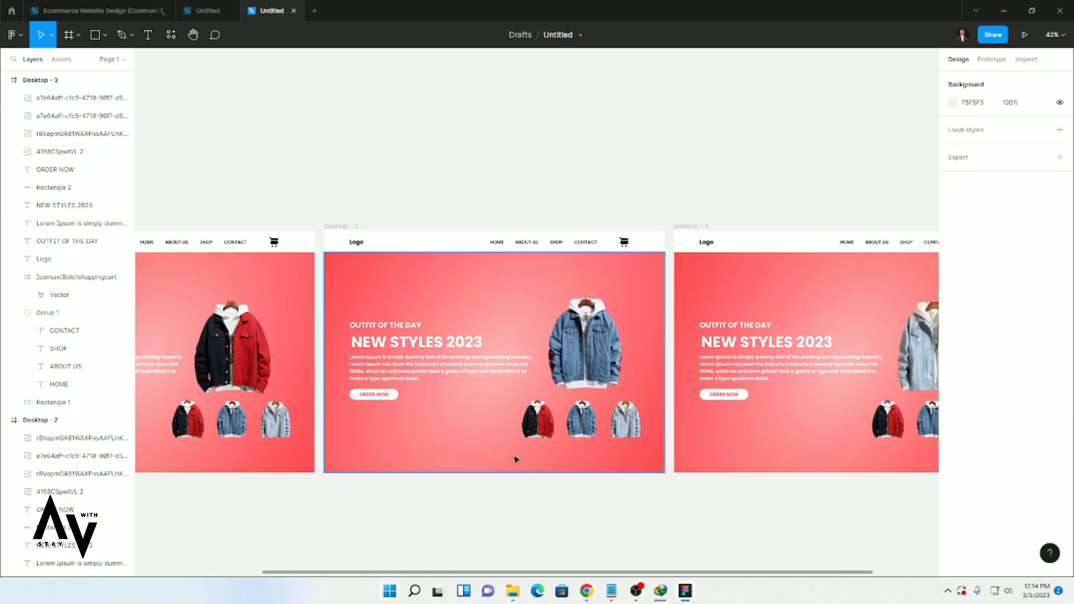
scroll(516, 459, down, 1)
click(225, 423)
click(992, 59)
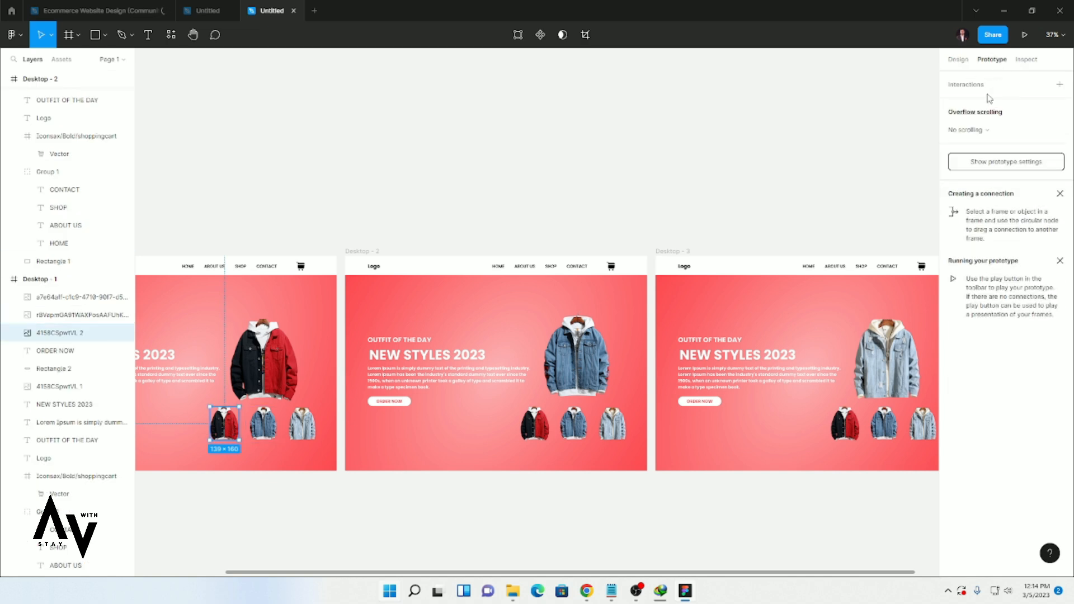
click(1023, 162)
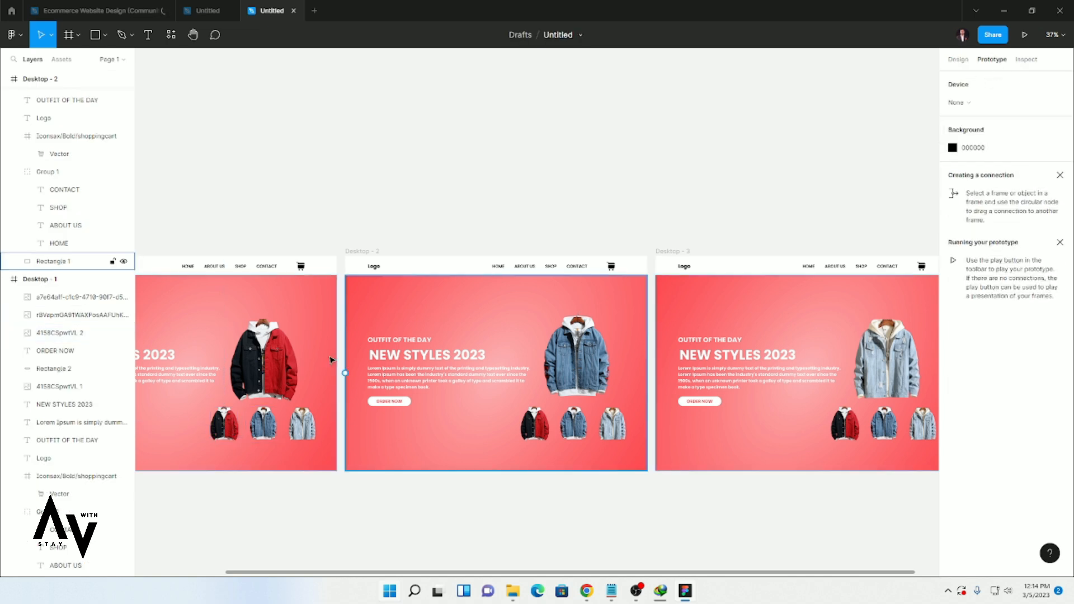
click(226, 431)
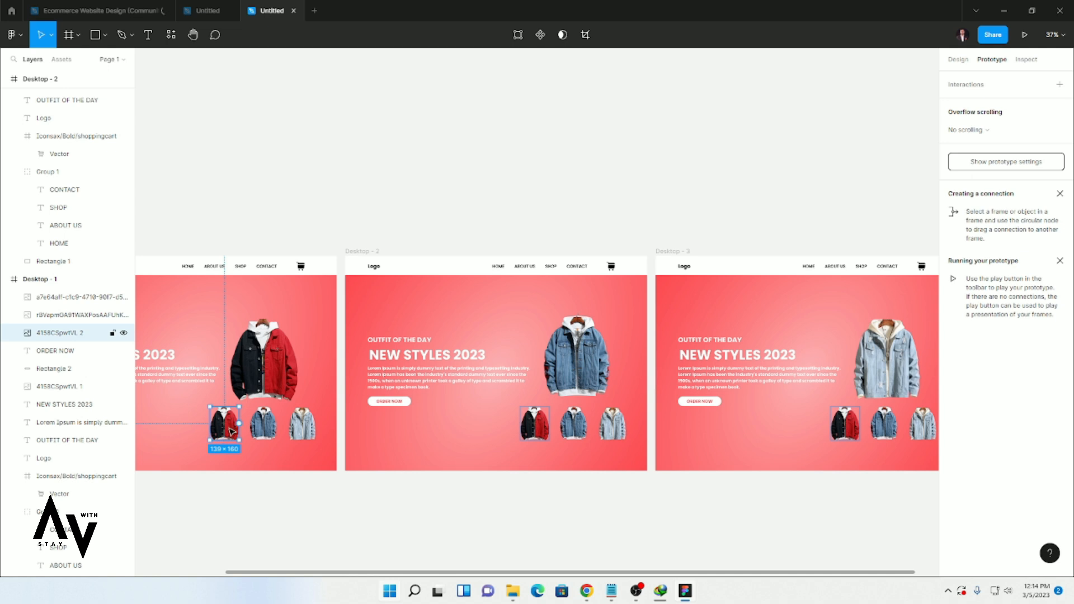
drag(239, 424, 316, 381)
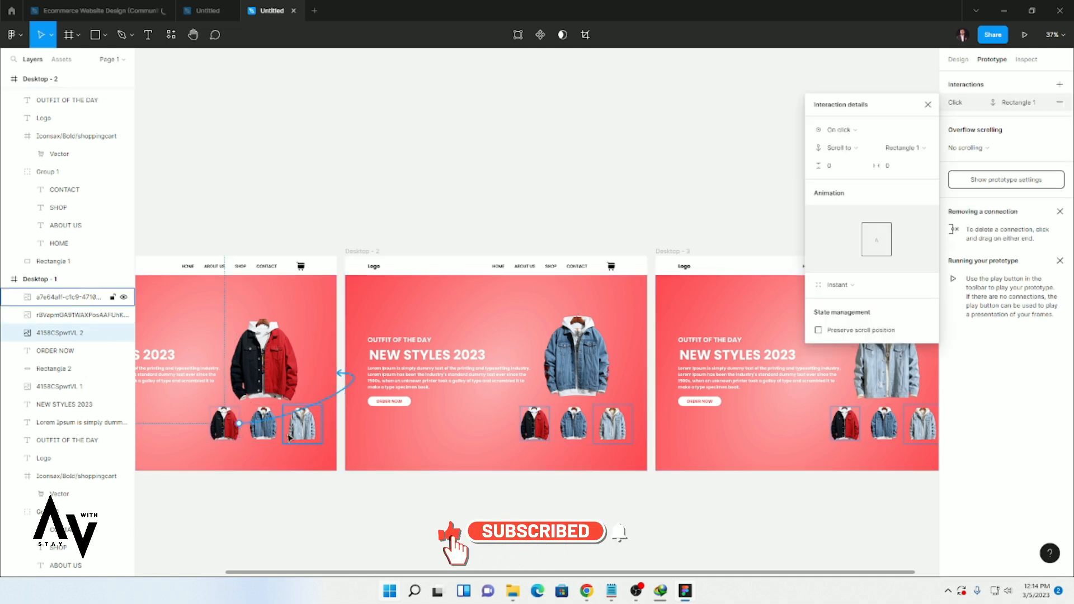
Link the blue denim thumbnail in Desktop - 1 to Desktop - 2 with an on-click Navigate to interaction and instant animation.
click(271, 433)
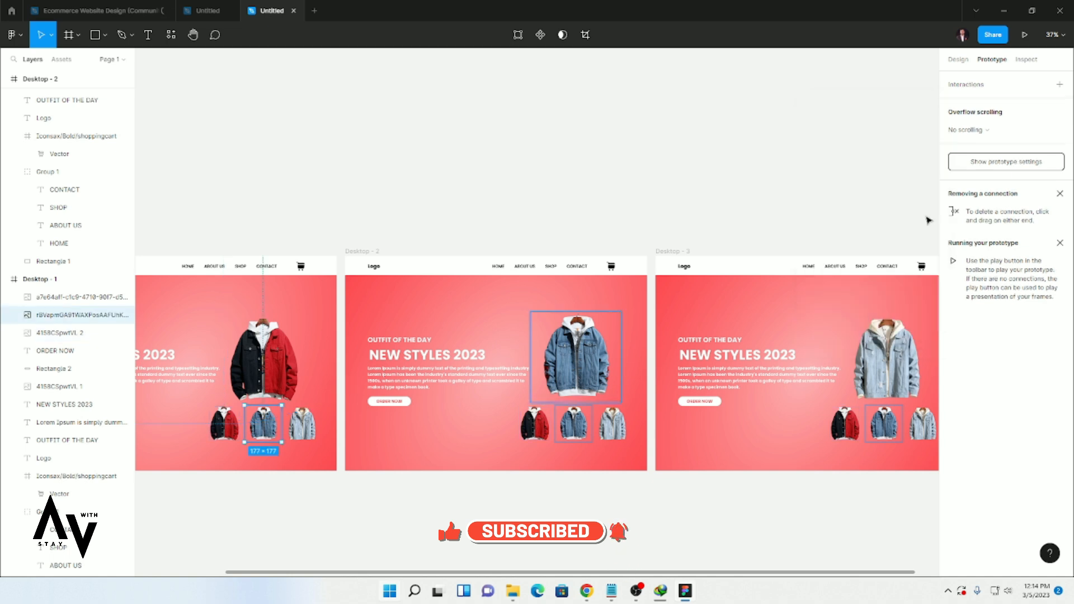
click(1004, 164)
click(278, 430)
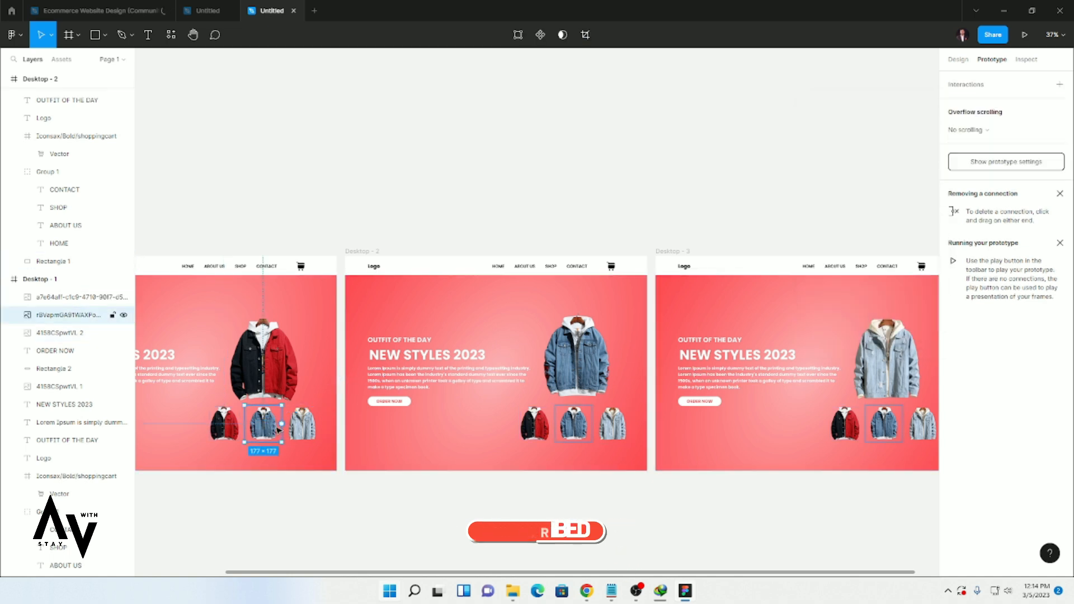
click(1001, 165)
click(265, 436)
drag(282, 425, 365, 401)
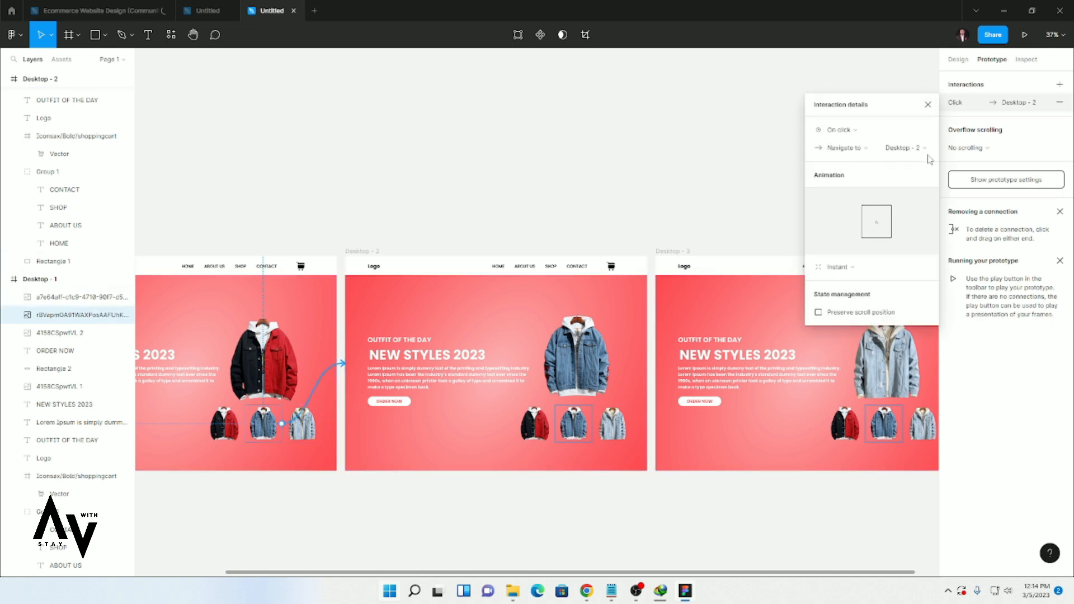
click(928, 105)
Link the light denim thumbnail in Desktop - 1 to Desktop - 3 as a prototype connection.
click(307, 436)
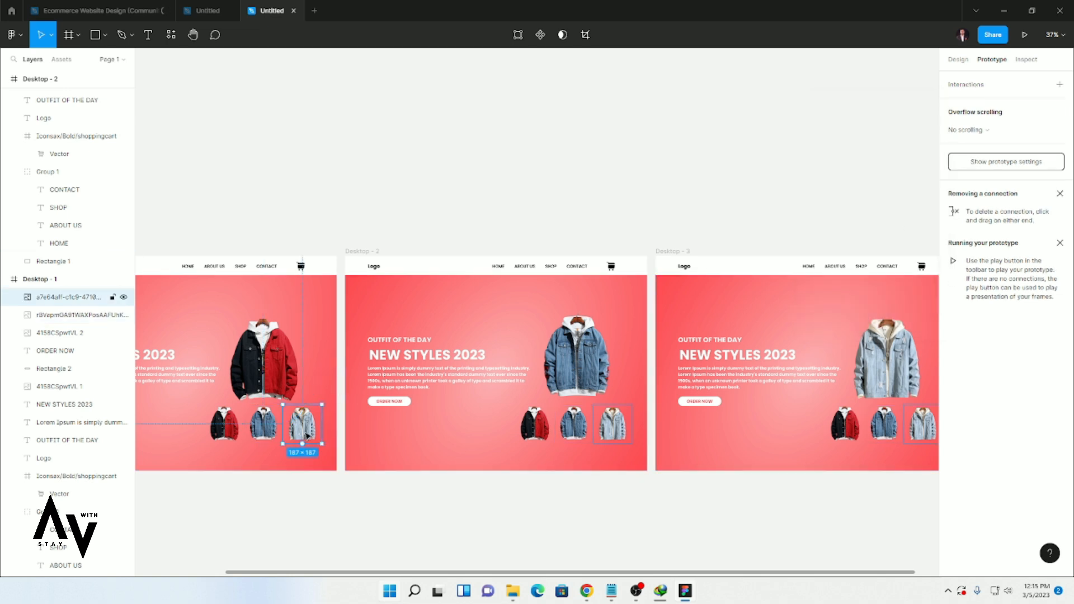
click(999, 159)
drag(321, 424, 660, 372)
click(469, 524)
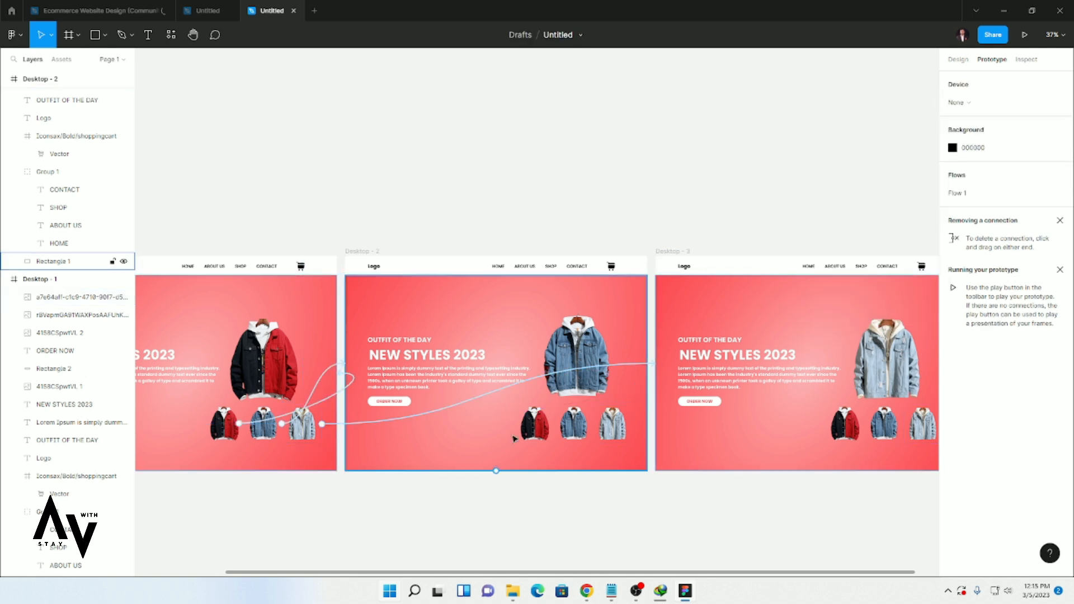
Link the black-and-red thumbnail in Desktop - 2 back to Desktop - 1 as a prototype connection.
click(536, 427)
click(1006, 180)
click(537, 431)
drag(522, 424, 330, 374)
Connect the blue denim thumbnail in Desktop - 2 to the background of its own frame.
click(573, 427)
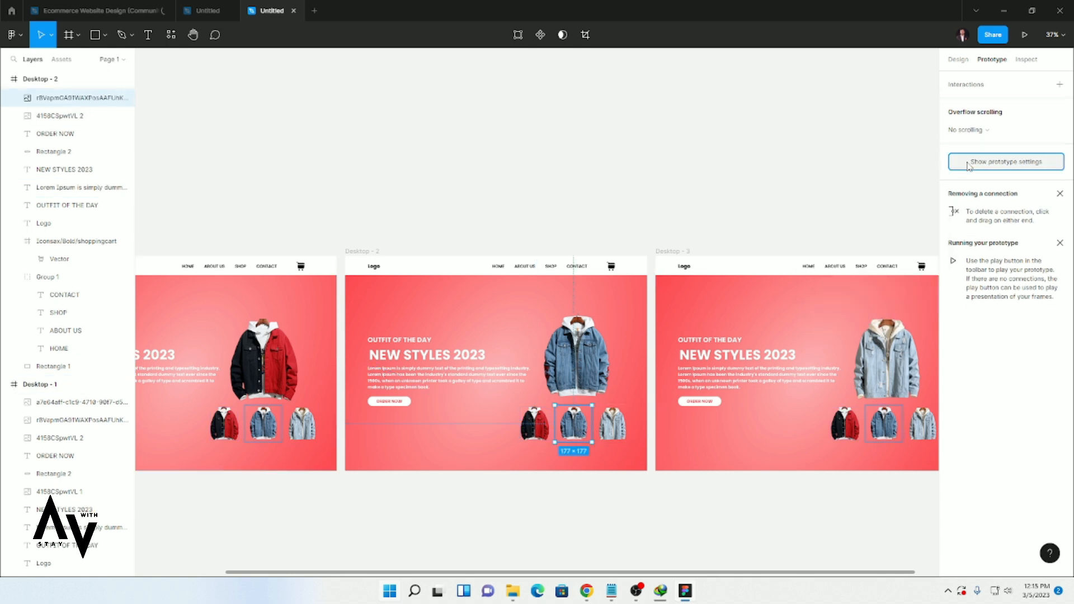
click(1006, 162)
drag(592, 424, 639, 386)
Link the light denim thumbnail in Desktop - 2 to Desktop - 3 with an on-click interaction.
click(1005, 179)
click(613, 436)
drag(632, 424, 655, 363)
click(928, 105)
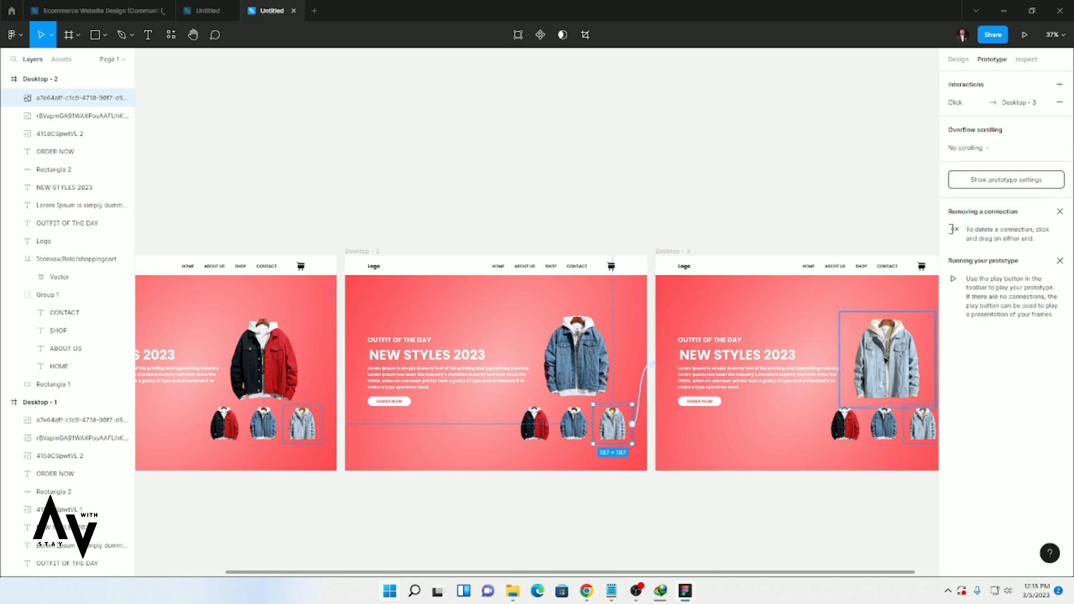
Link the black-and-red thumbnail in Desktop - 3 to Desktop - 1, and select the blue denim thumbnail beside it.
click(845, 423)
click(1007, 180)
click(841, 429)
drag(830, 424, 333, 384)
click(882, 427)
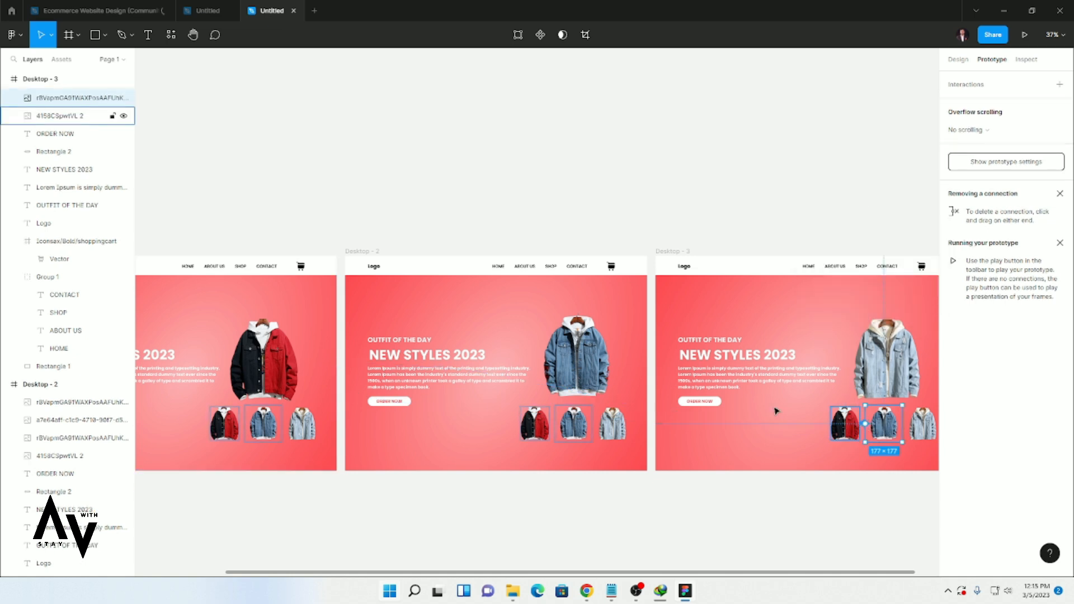
Connect the light denim thumbnail in Desktop - 3 to that frame's Rectangle 1 with an on-click Scroll to interaction.
click(922, 424)
drag(939, 423, 656, 385)
scroll(723, 381, down, 1)
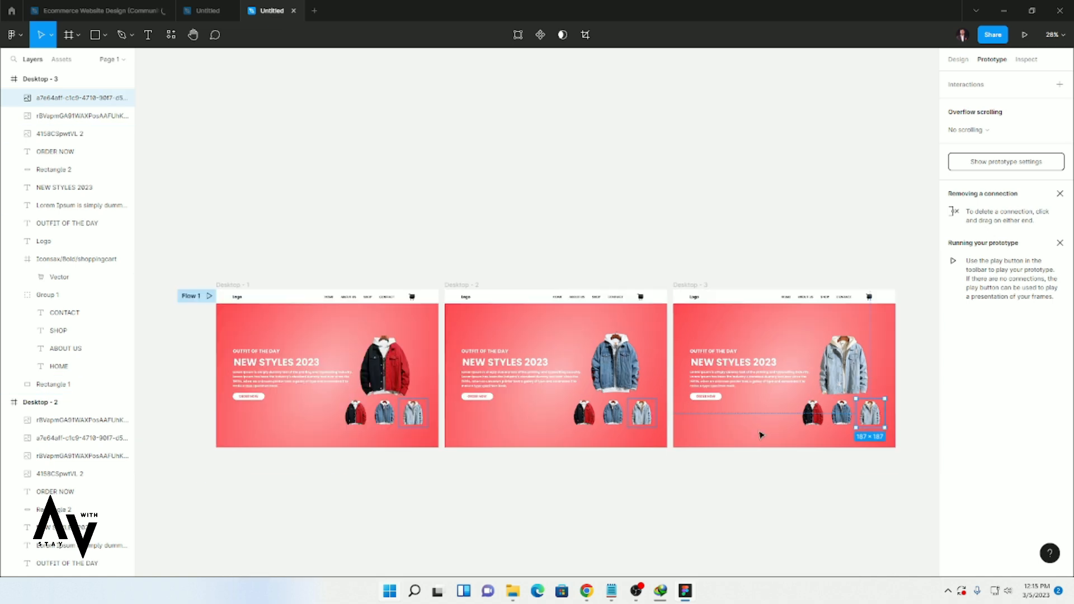
scroll(918, 441, up, 1)
drag(882, 413, 896, 366)
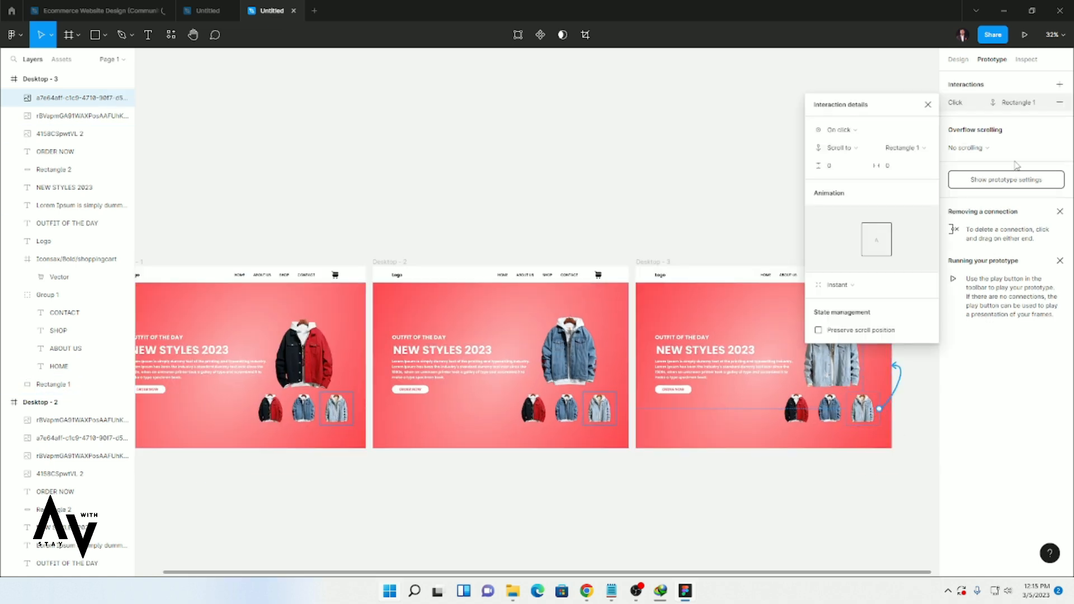
click(835, 148)
click(911, 103)
click(928, 105)
click(771, 219)
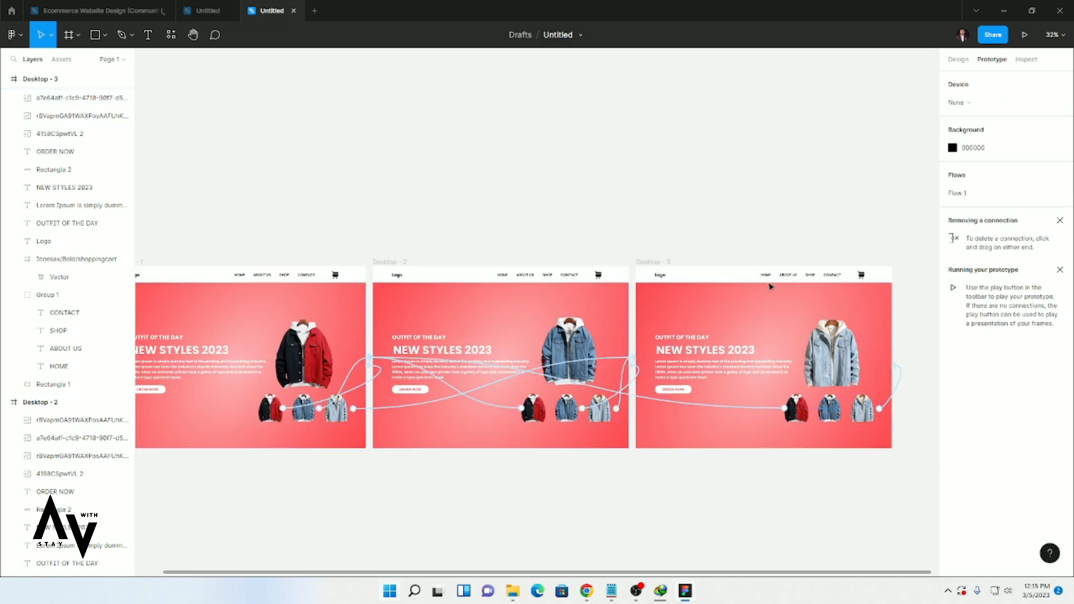
Add a drop shadow effect to the large black-and-red jacket in Desktop - 1 and open its settings.
scroll(593, 398, down, 1)
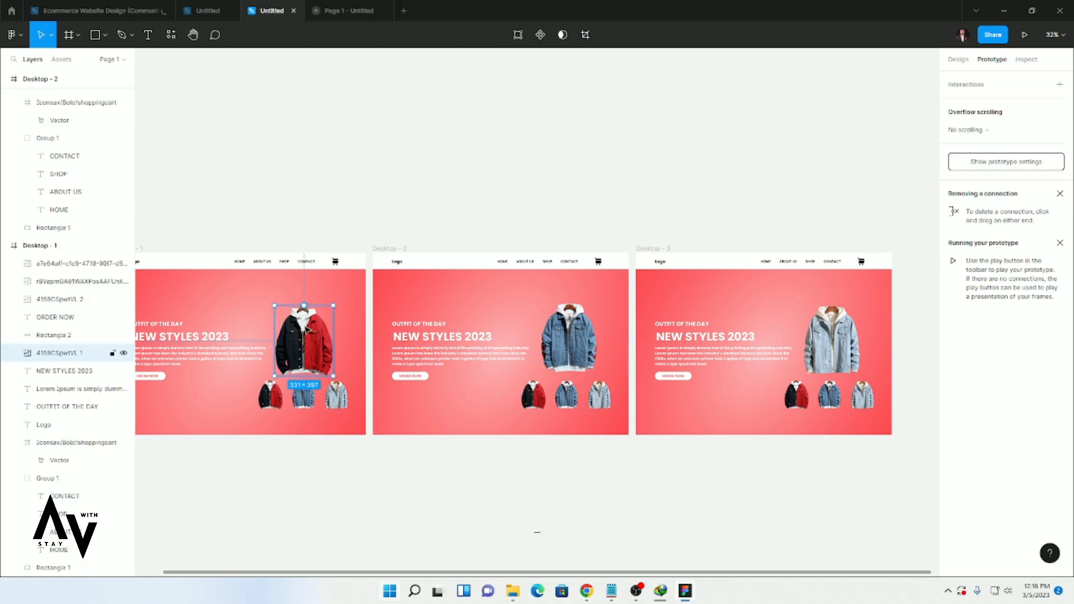
scroll(241, 397, up, 8)
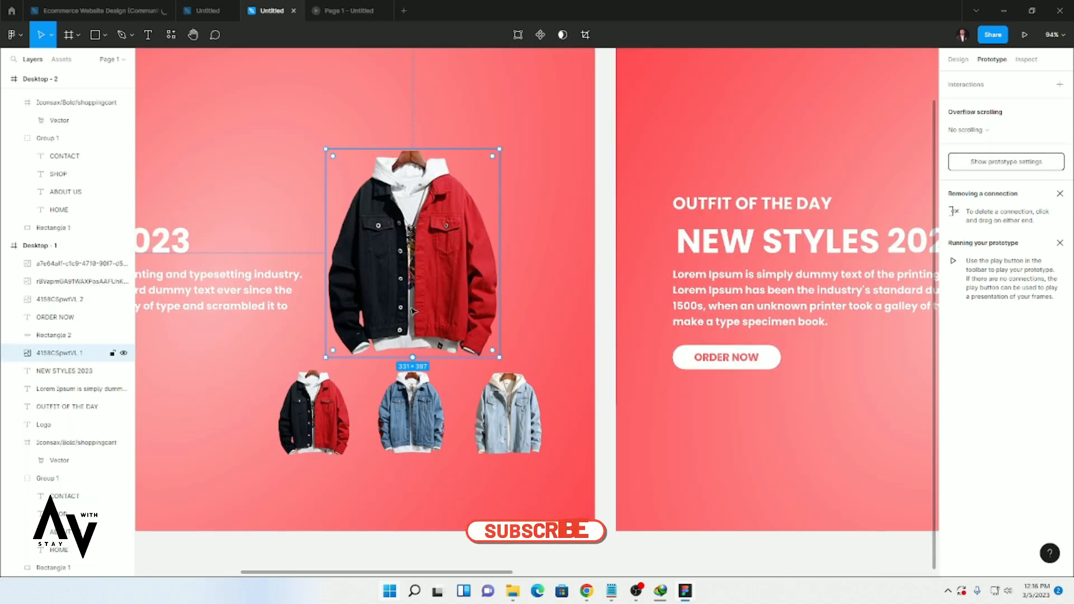
click(958, 59)
click(1059, 377)
click(953, 396)
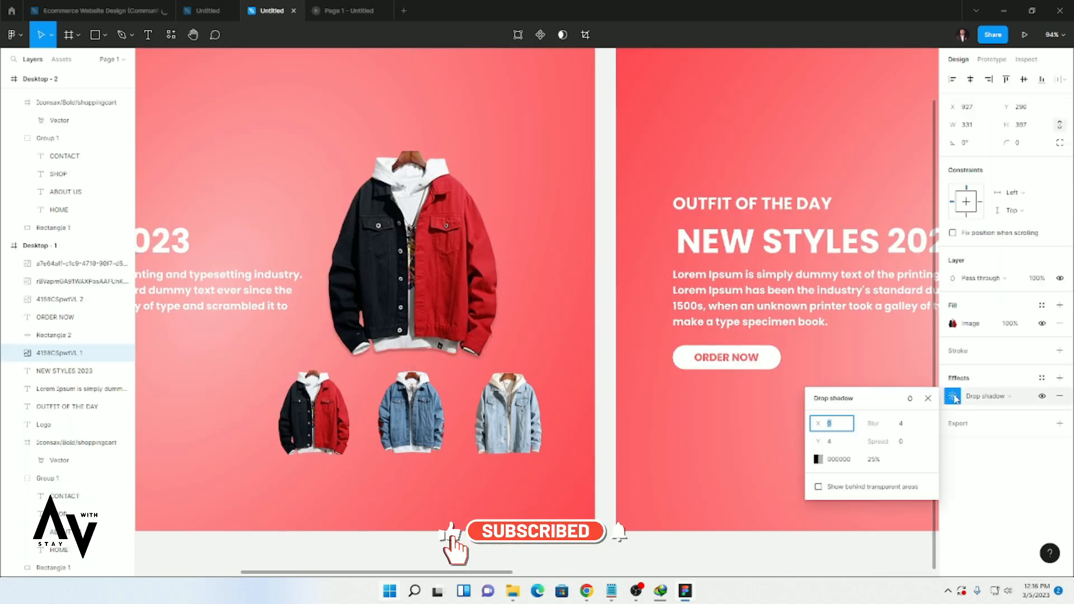
Set the black-and-red jacket's drop shadow to X 5, Y 15 and blur 11.
click(840, 443)
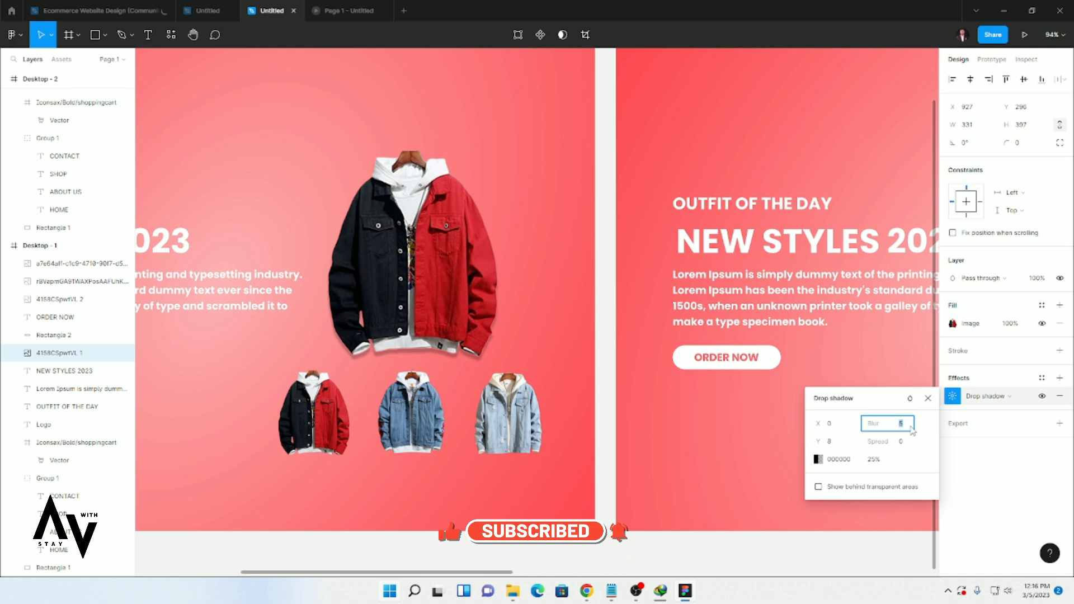
key(Up)
key(Up)
key(Up)
key(Up)
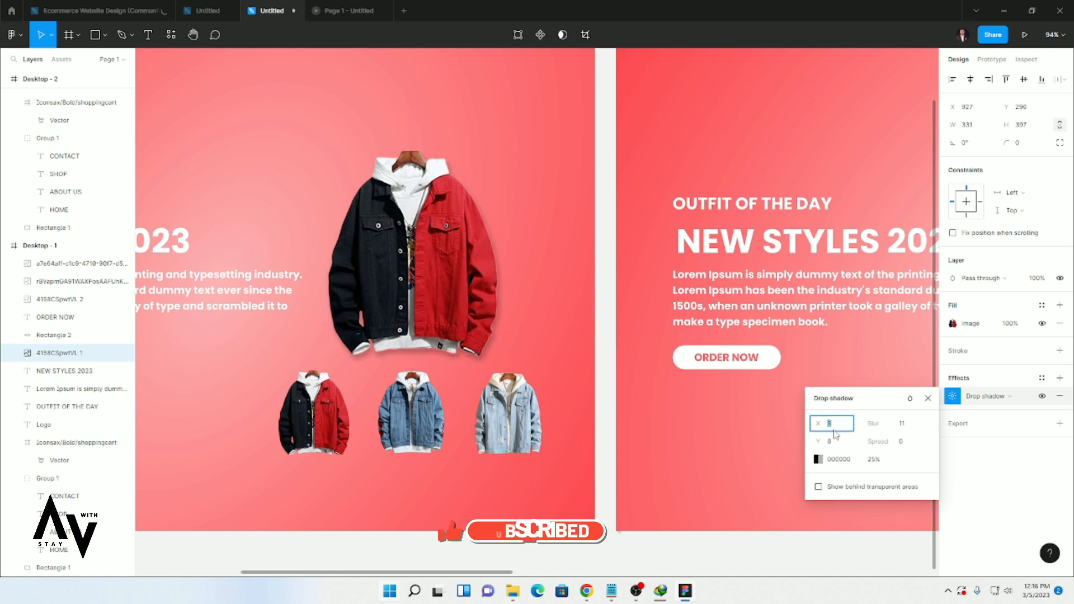
click(837, 441)
key(Up)
key(Up)
key(Up)
key(Up)
key(Up)
key(Up)
key(Up)
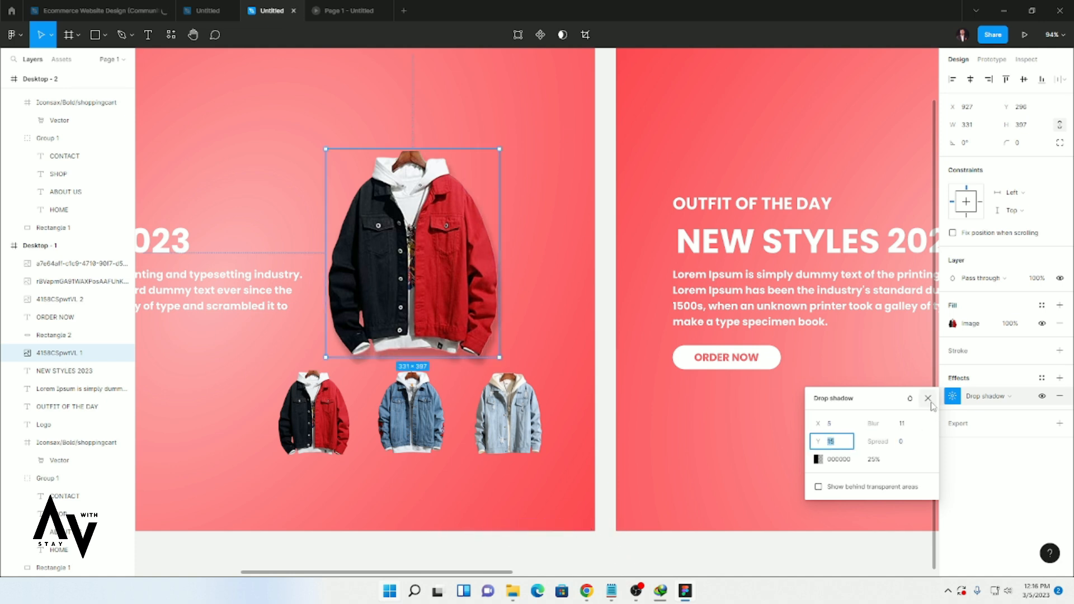
click(928, 398)
Add a drop shadow with Y 15 and blur 11 to the large blue denim jacket in Desktop - 2.
scroll(734, 443, down, 3)
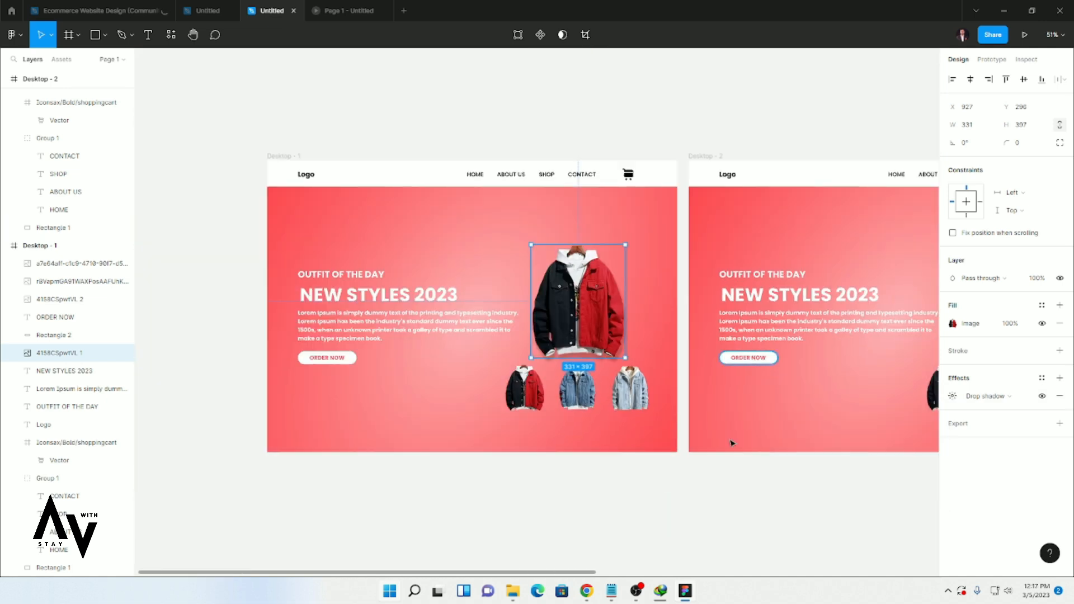
scroll(734, 443, right, 5)
click(651, 297)
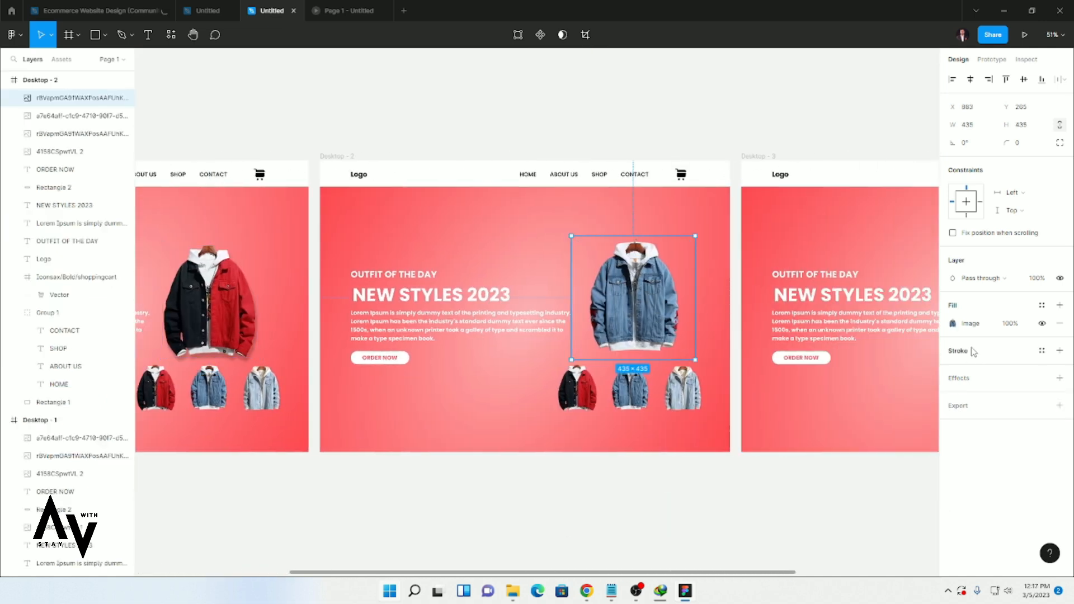
click(953, 396)
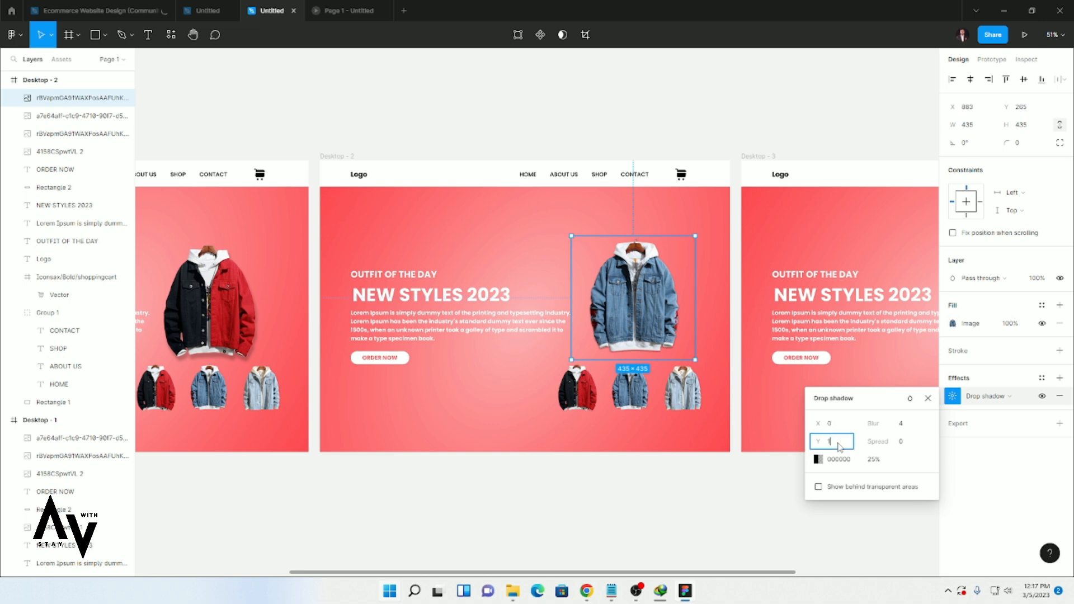
click(901, 424)
text(11)
scroll(689, 305, down, 4)
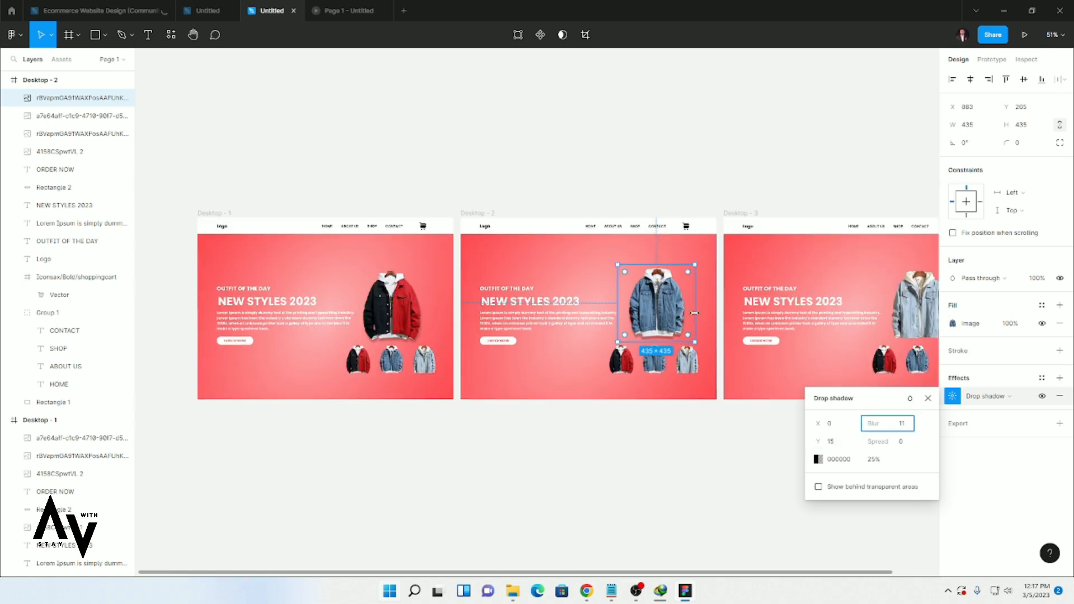
Add a drop shadow effect with Y 15 to the large light denim jacket in Desktop - 3, leaving it without a stroke.
click(889, 308)
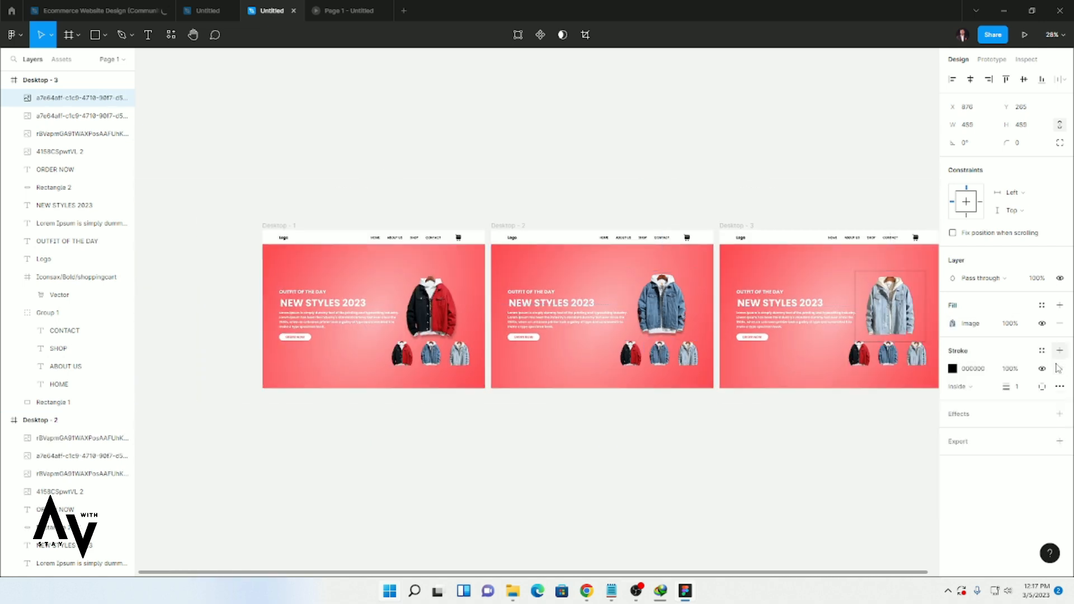
click(1059, 368)
click(1060, 414)
click(954, 396)
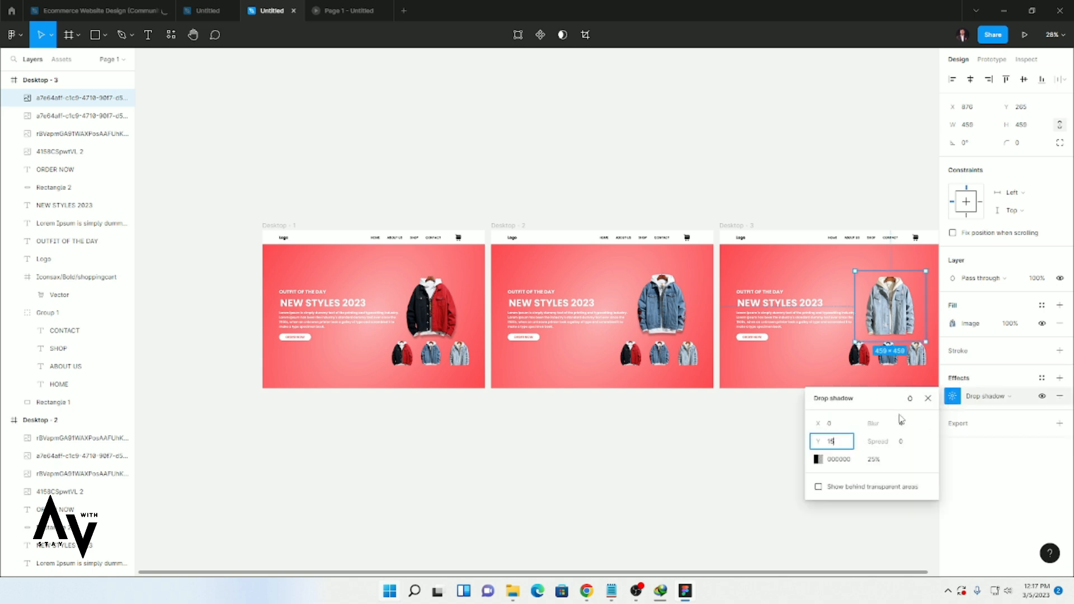
click(786, 451)
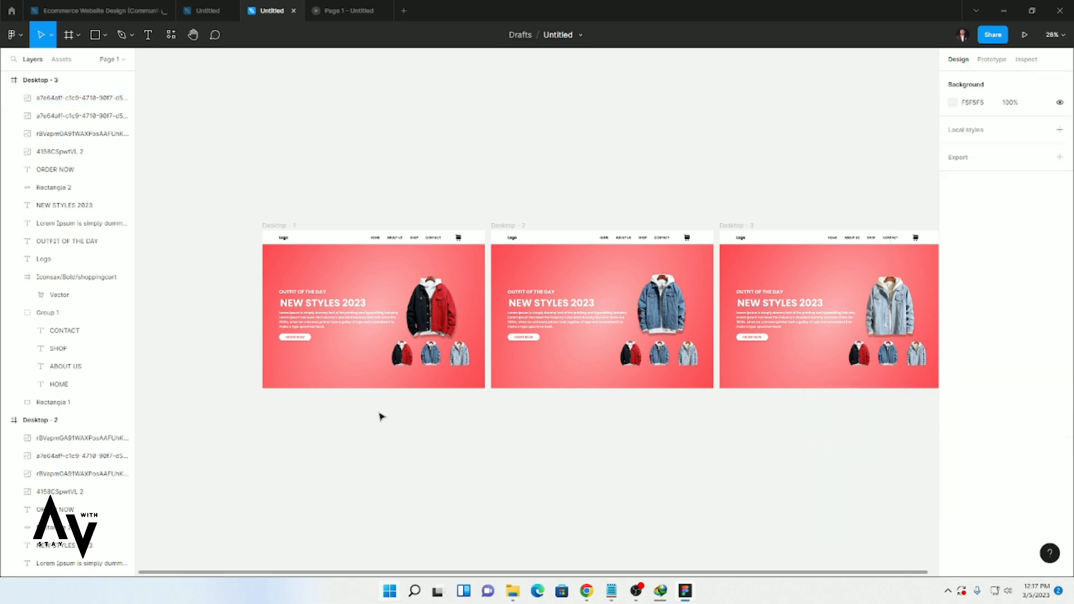
Present the prototype starting from Desktop - 1 and scale the preview so the whole landing page fits on screen.
scroll(400, 410, up, 5)
scroll(471, 409, down, 1)
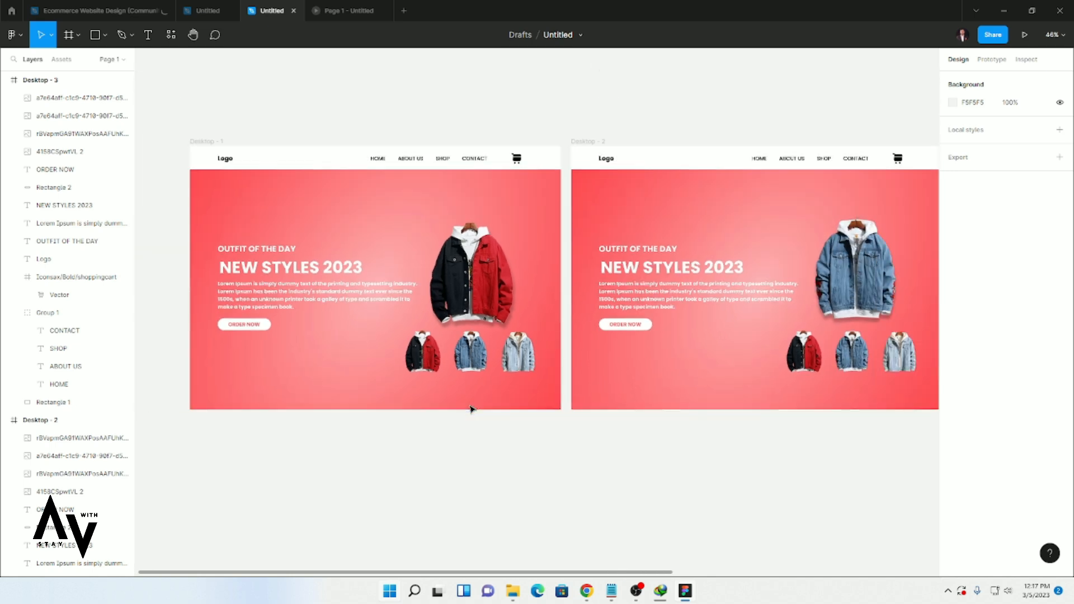
scroll(471, 408, down, 3)
click(1025, 36)
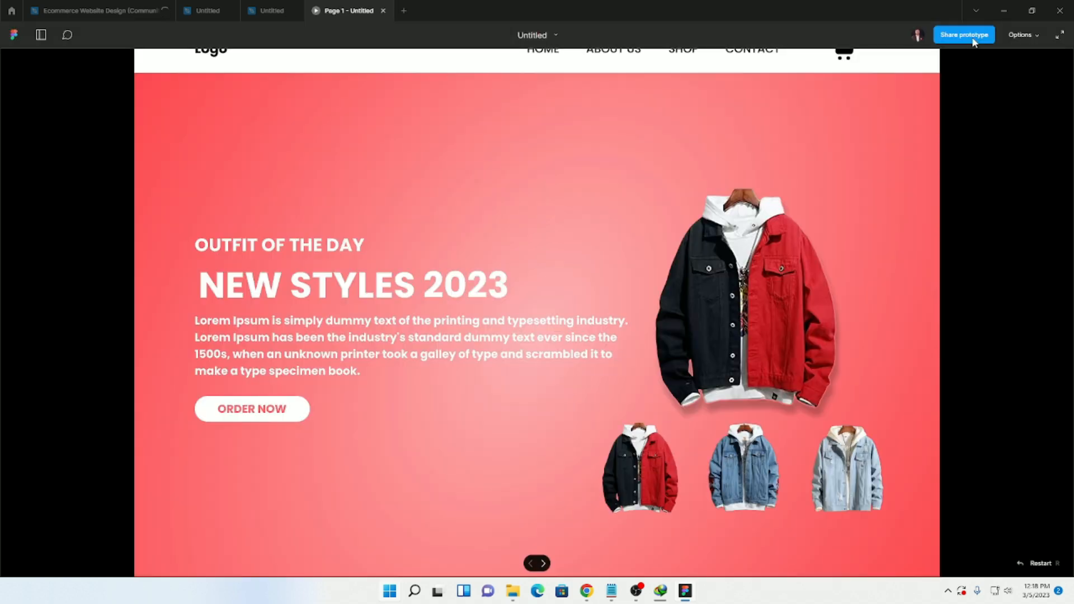
click(1030, 35)
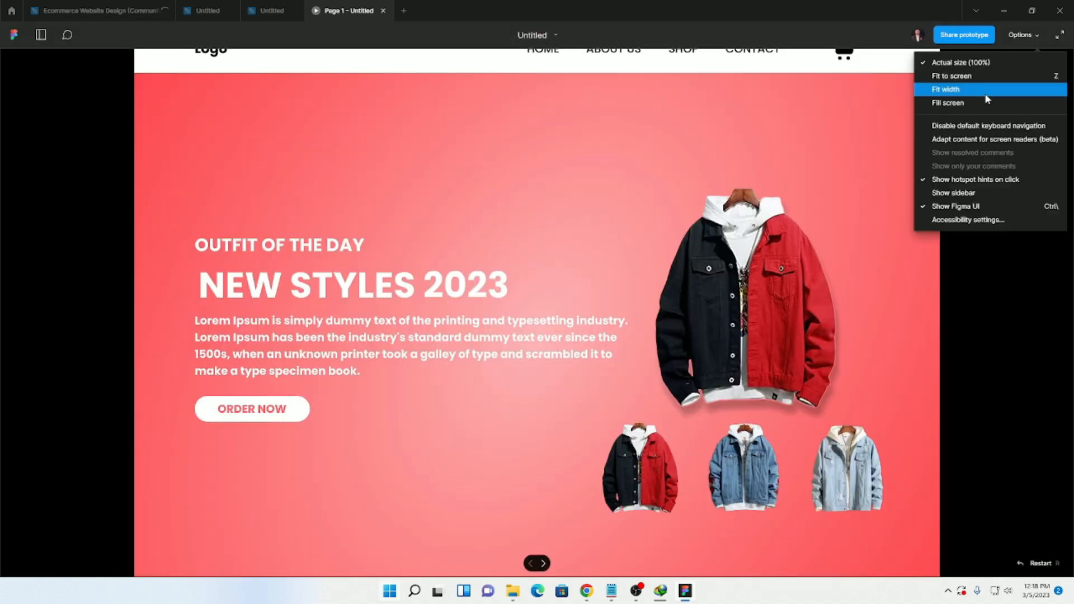
click(964, 105)
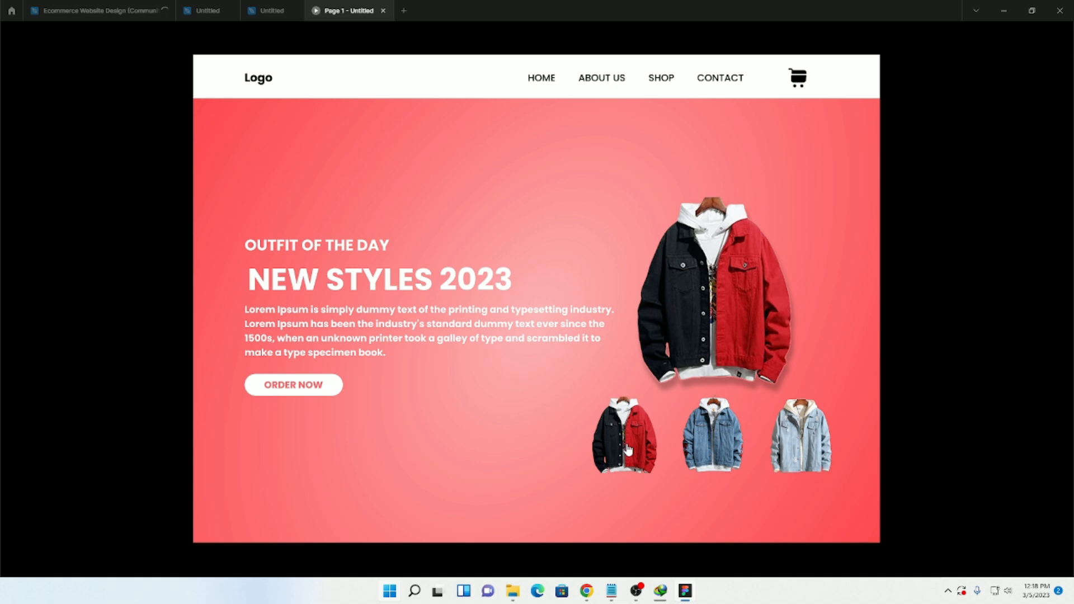